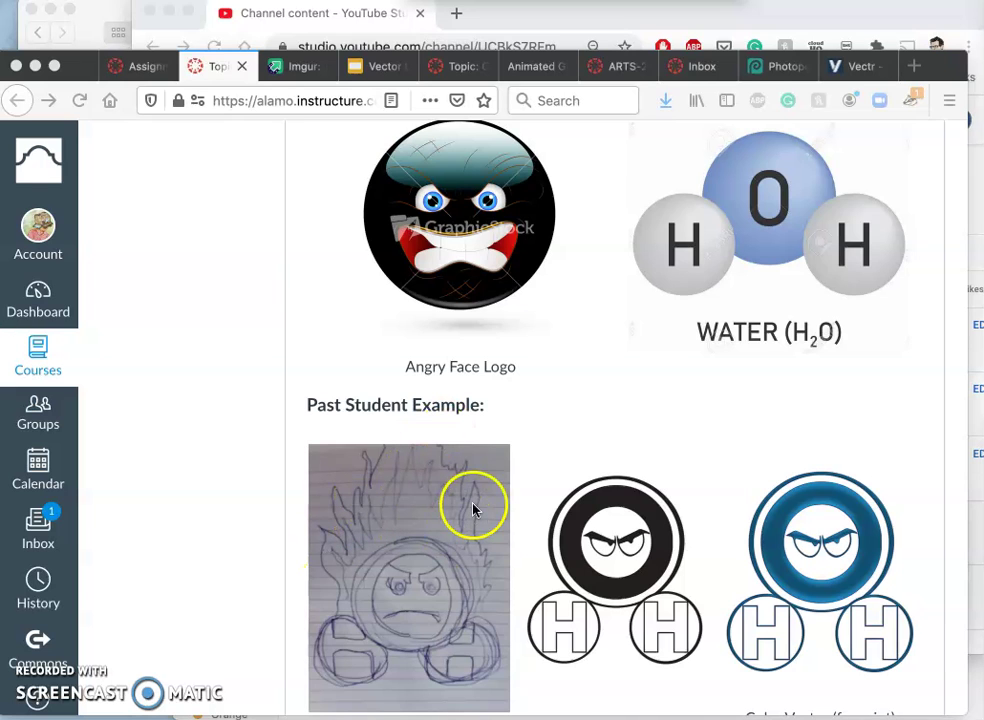
- Scroll the Canvas discussion from the Angry Water example down to the 'To Get Credit for your Work' instructions
scroll(485, 518, down, 2)
scroll(485, 518, up, 1)
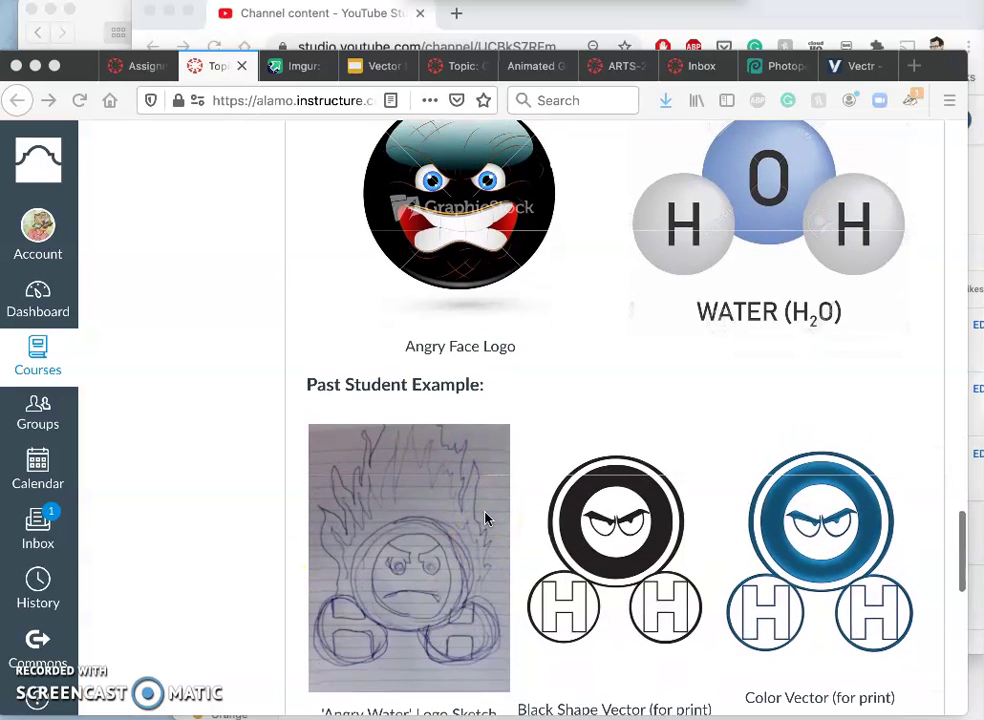
scroll(485, 518, up, 1)
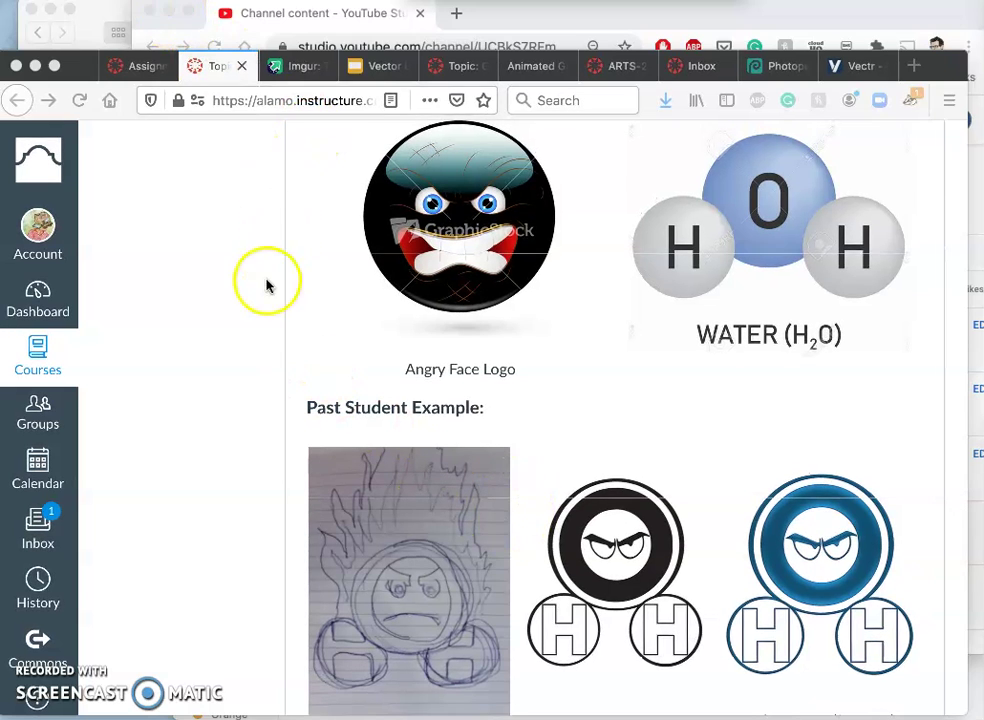
scroll(262, 290, down, 10)
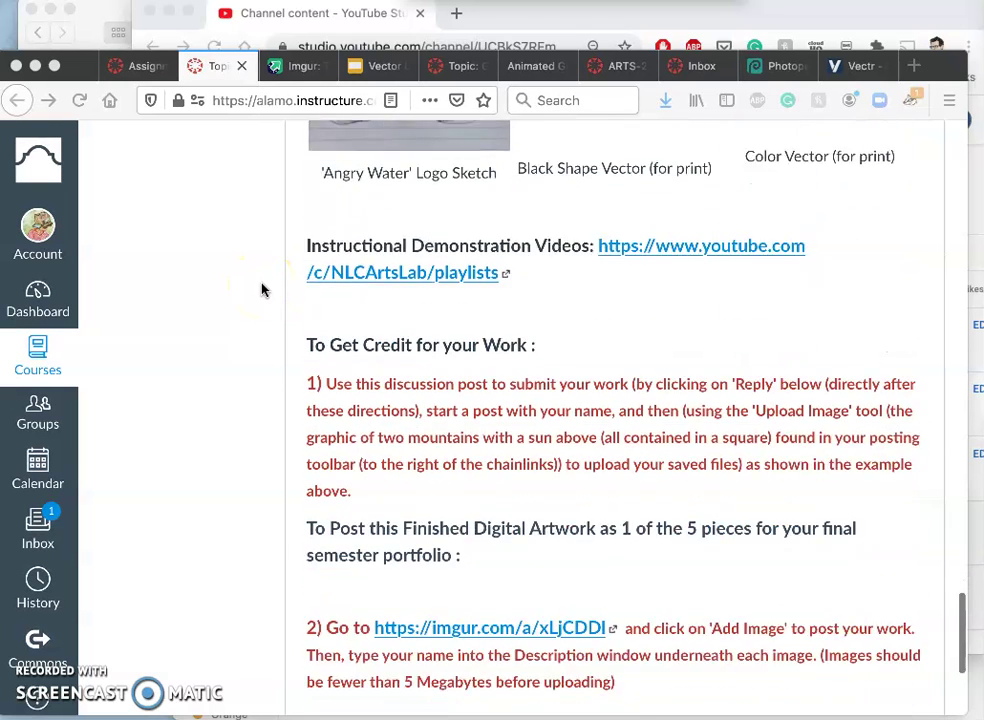
- Switch to the Imgur album of past student examples and scroll up through it
click(300, 66)
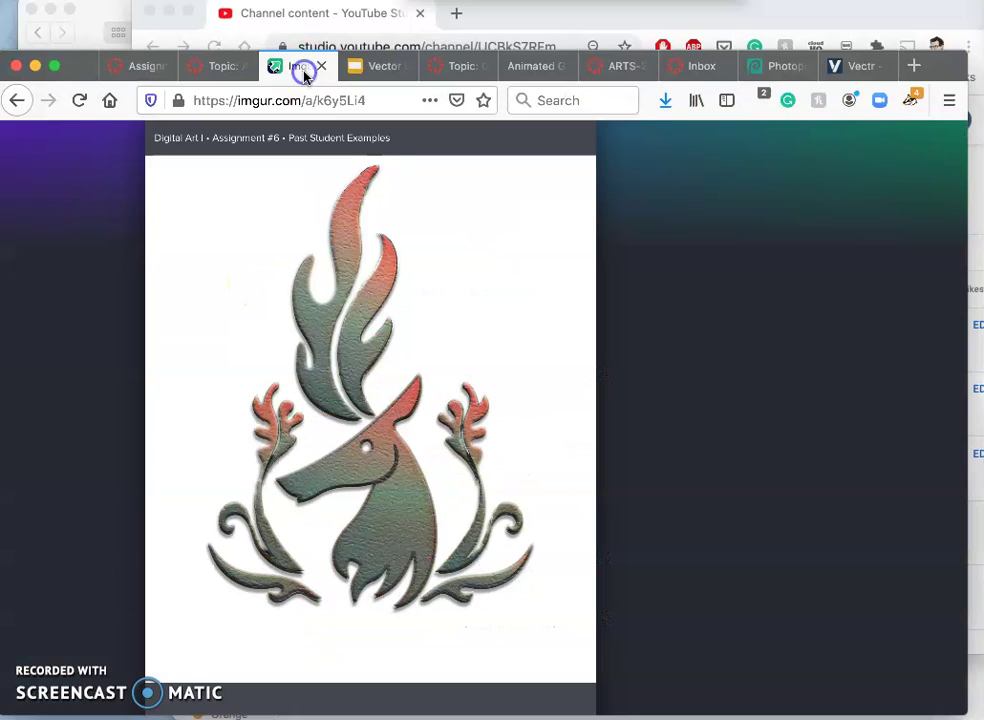
scroll(447, 303, up, 20)
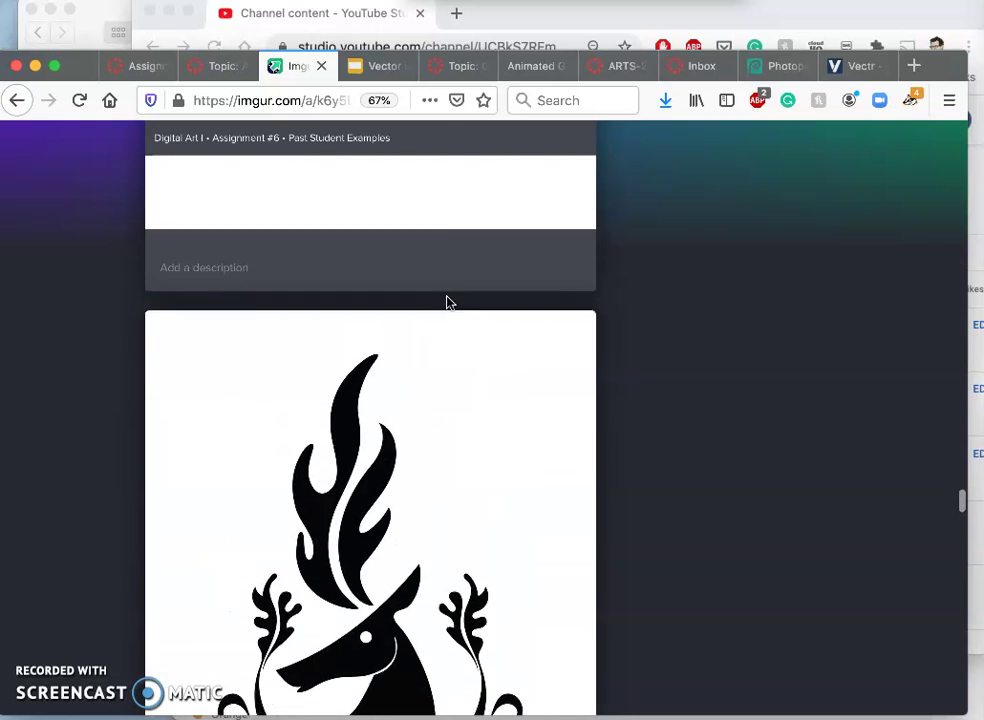
scroll(447, 303, up, 2)
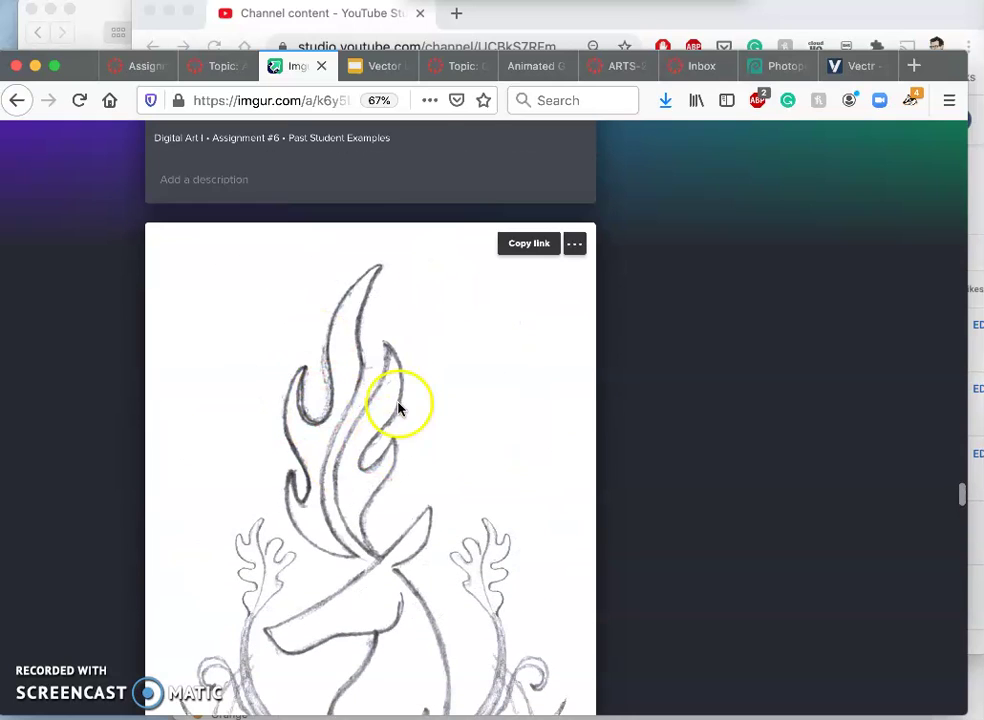
scroll(658, 399, up, 15)
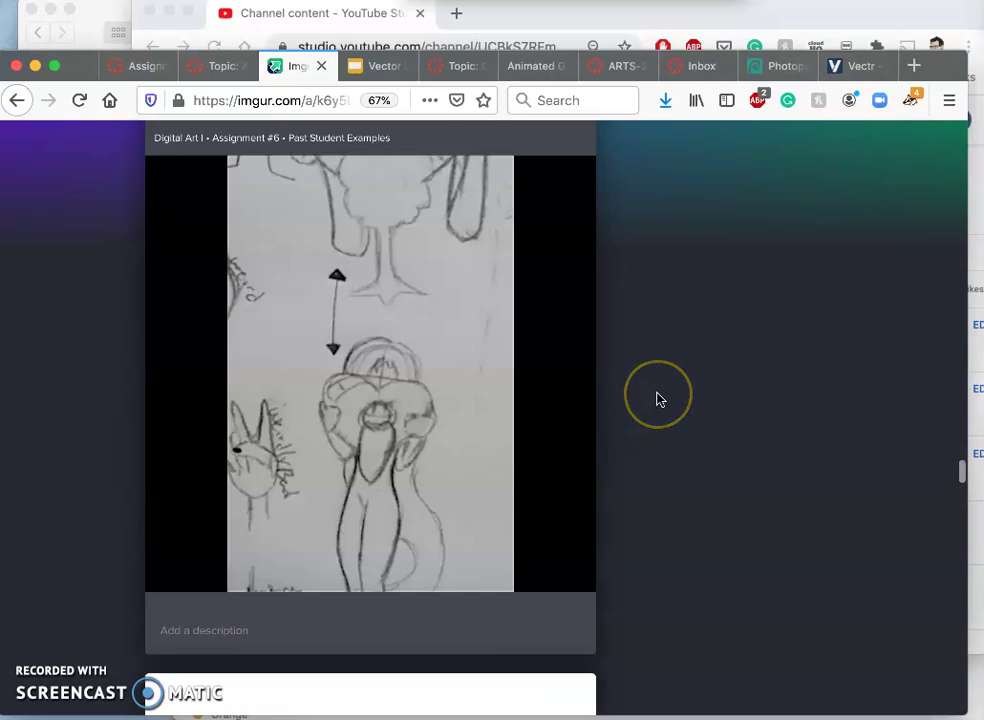
scroll(658, 399, up, 3)
- Browse the album to the pencil bonsai tree sketch and select it
scroll(658, 399, down, 8)
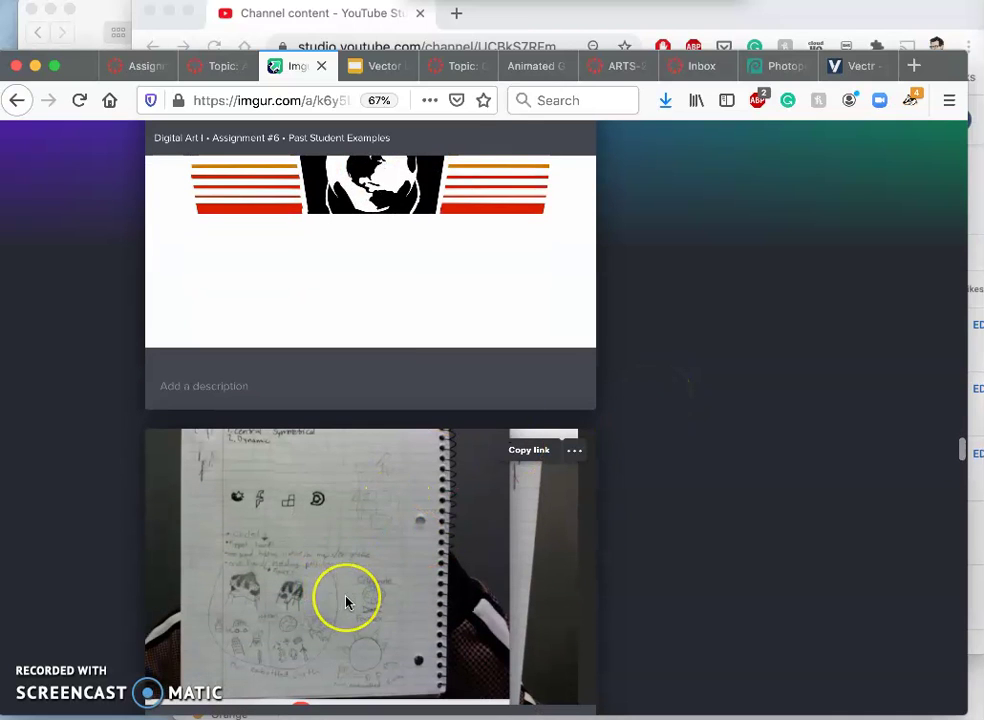
scroll(347, 600, down, 4)
scroll(345, 597, up, 1)
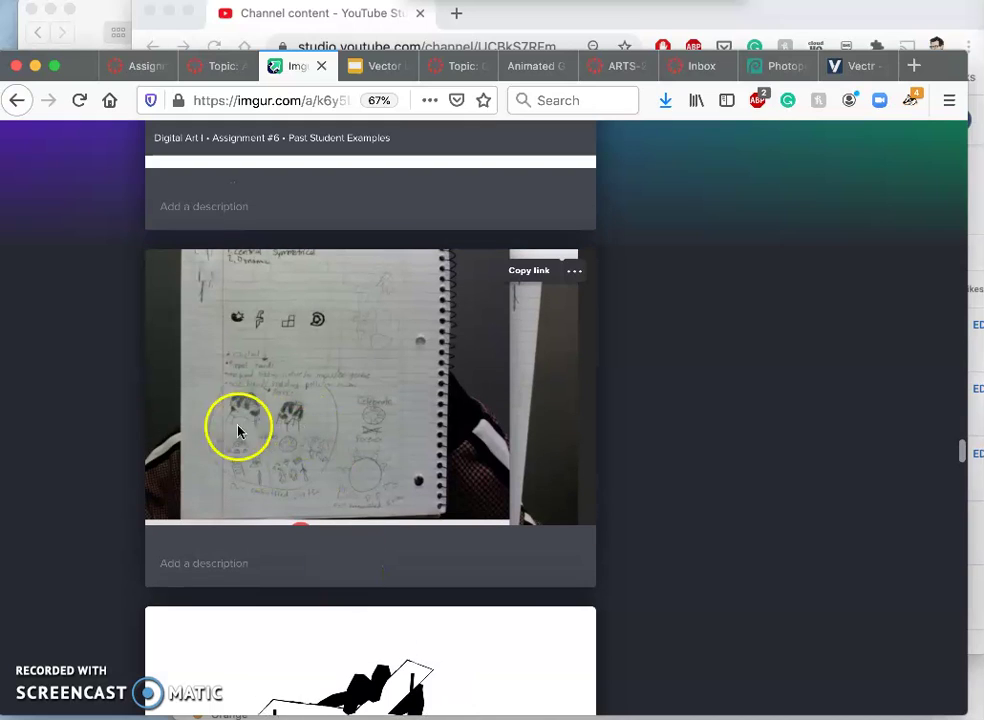
scroll(290, 455, down, 5)
scroll(290, 456, up, 2)
scroll(290, 456, up, 15)
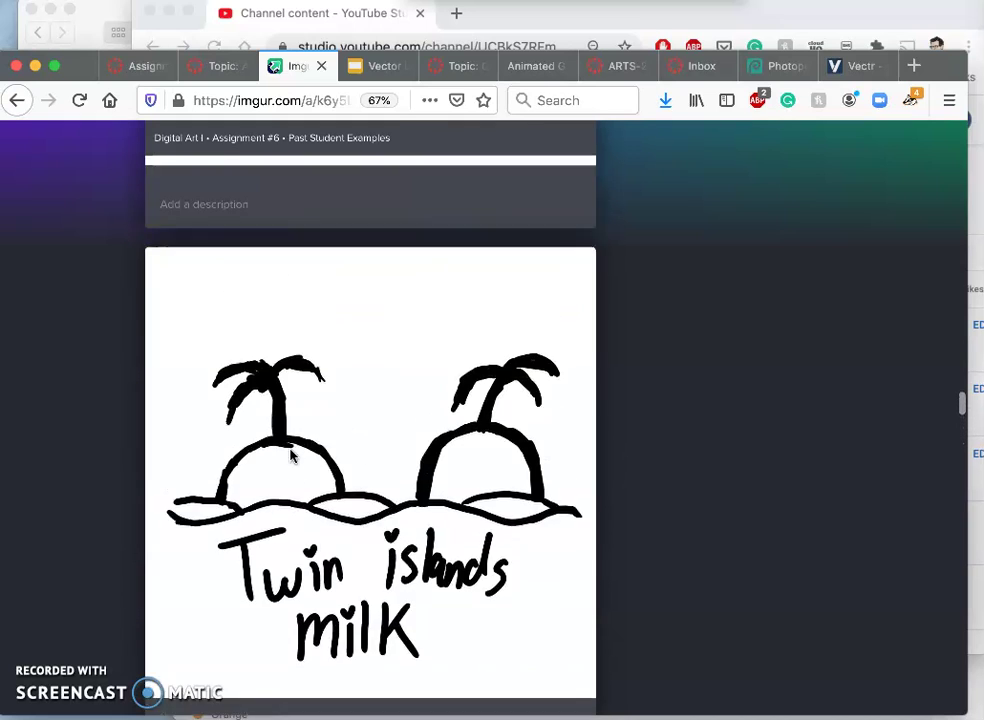
scroll(290, 456, up, 12)
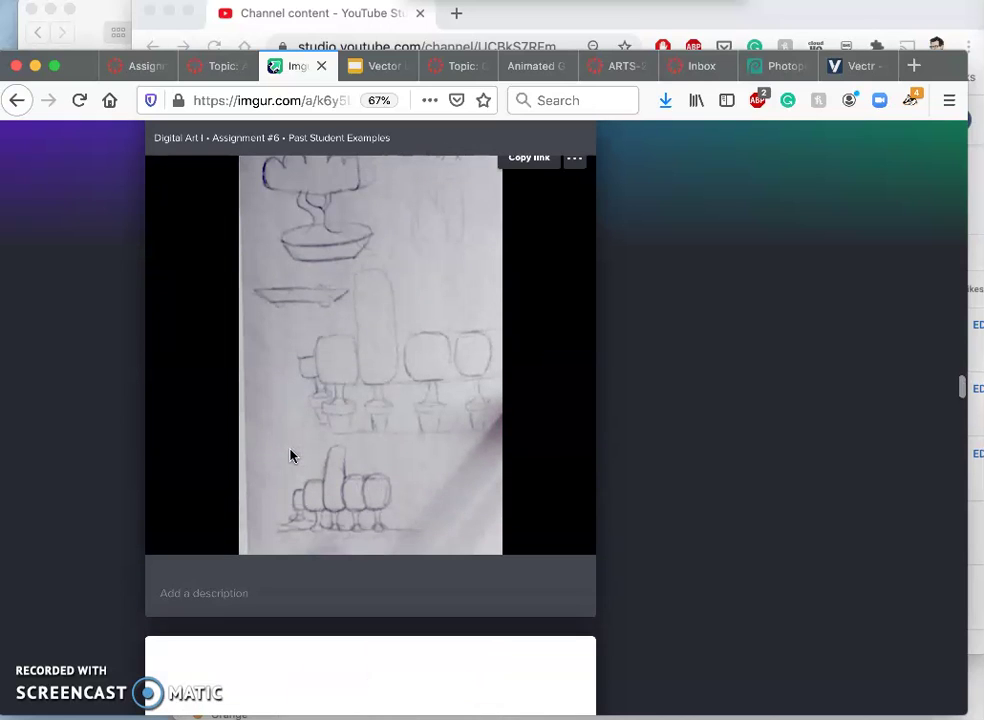
scroll(290, 456, up, 2)
click(400, 540)
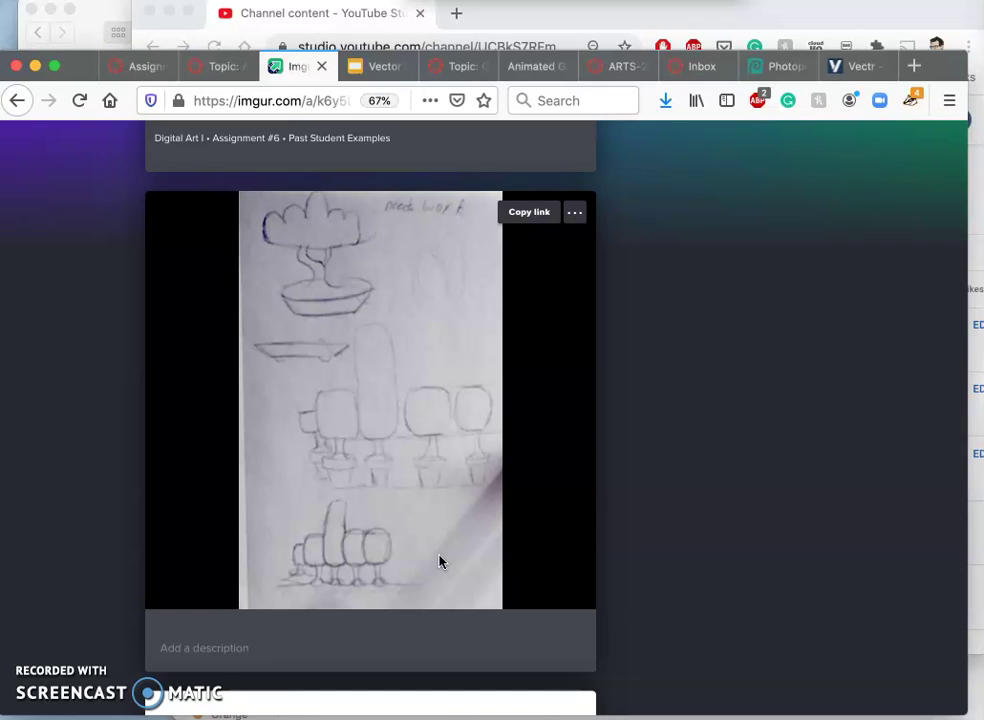
click(430, 534)
- Compare the bonsai sketch with its black and green finished hand-bonsai versions
click(206, 263)
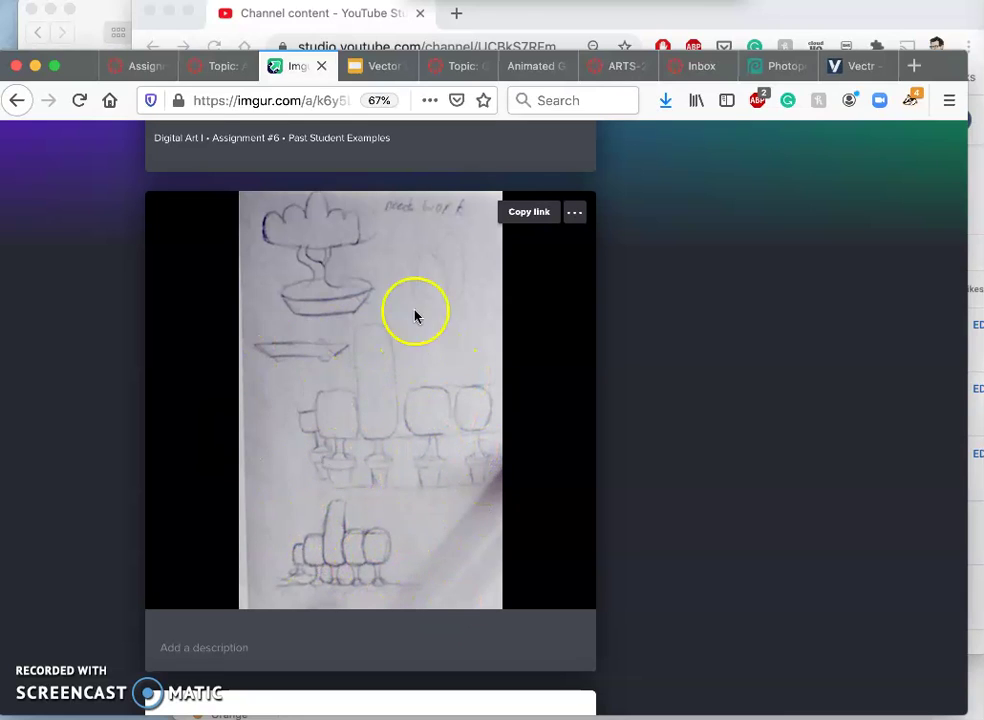
scroll(350, 500, down, 10)
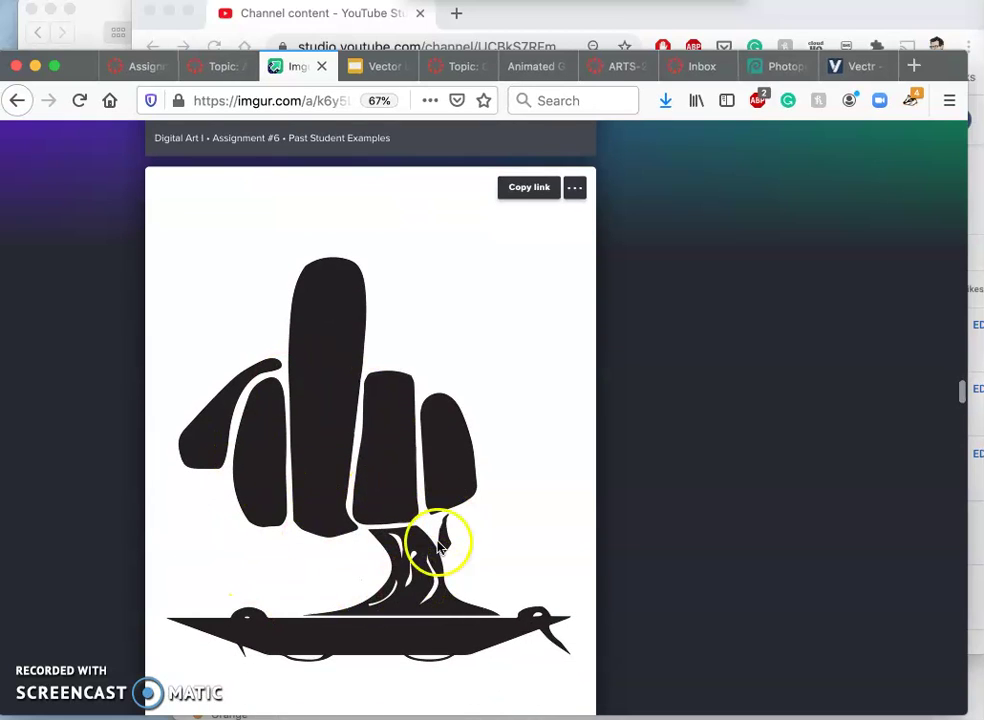
scroll(405, 568, up, 6)
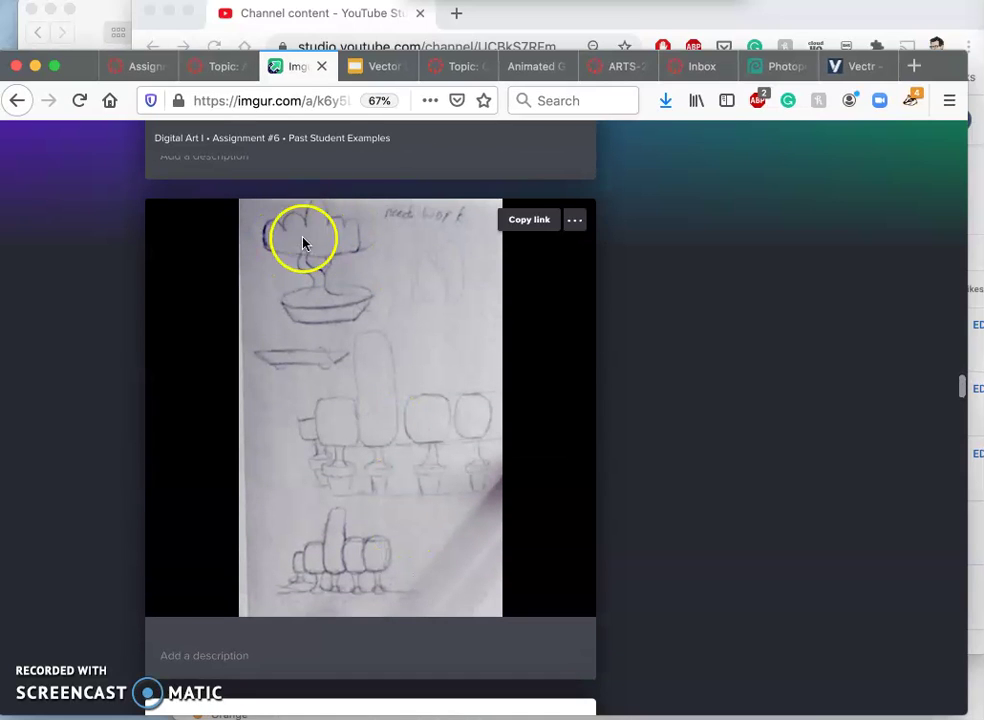
- Scroll far down the album to the blueberry pancake and heart-and-cross images
scroll(384, 433, down, 5)
scroll(384, 433, down, 3)
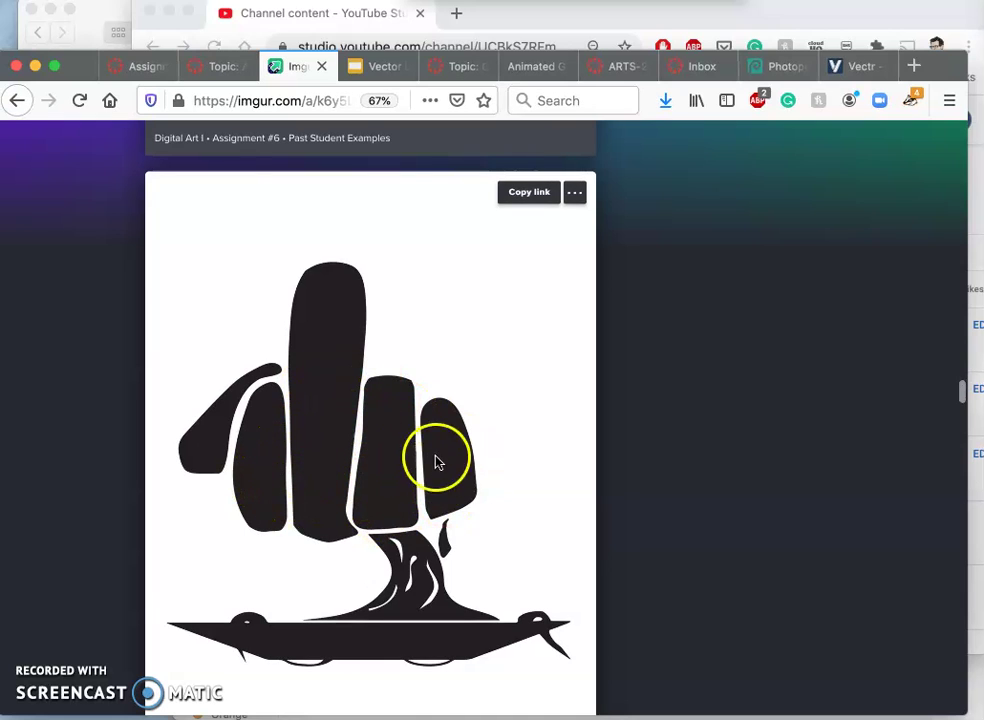
scroll(458, 529, down, 10)
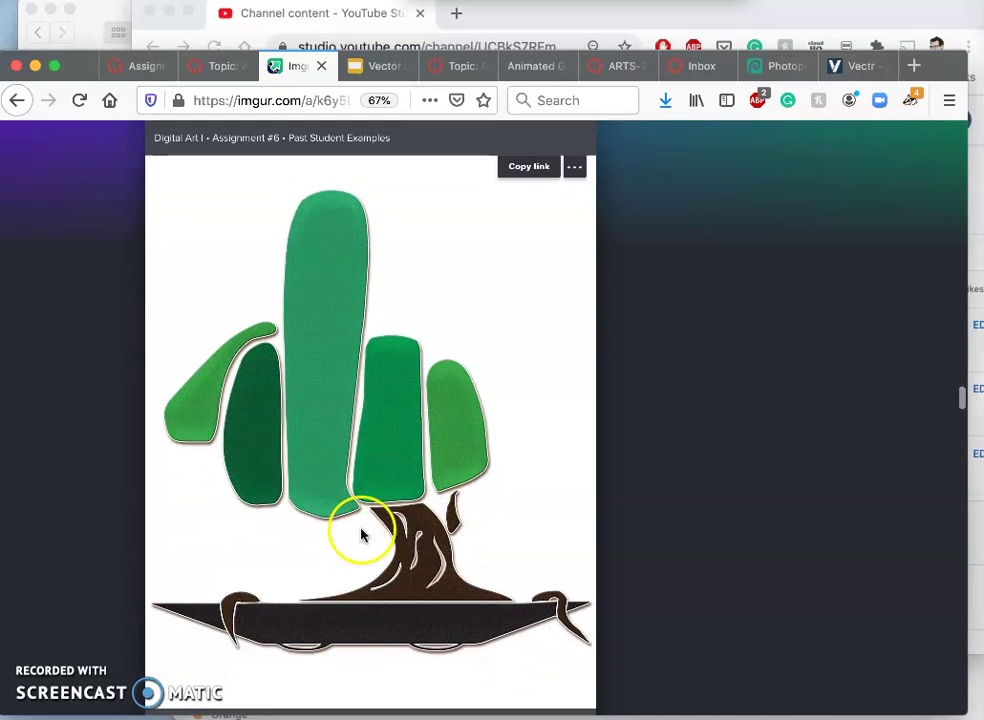
scroll(491, 540, down, 15)
scroll(491, 540, down, 20)
scroll(491, 540, down, 20)
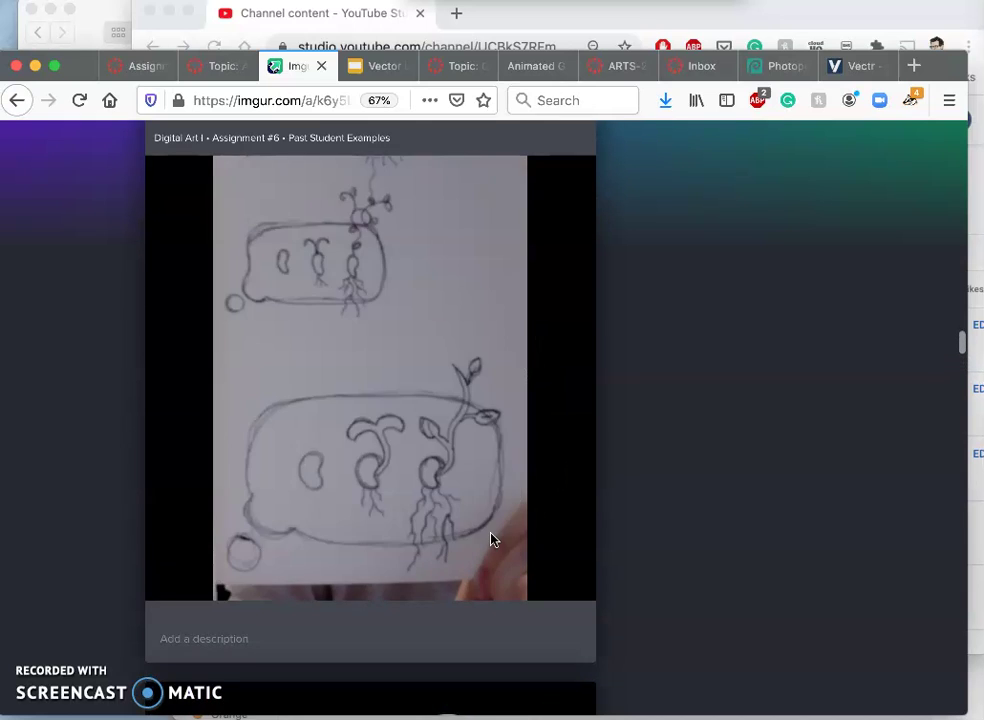
scroll(491, 540, down, 20)
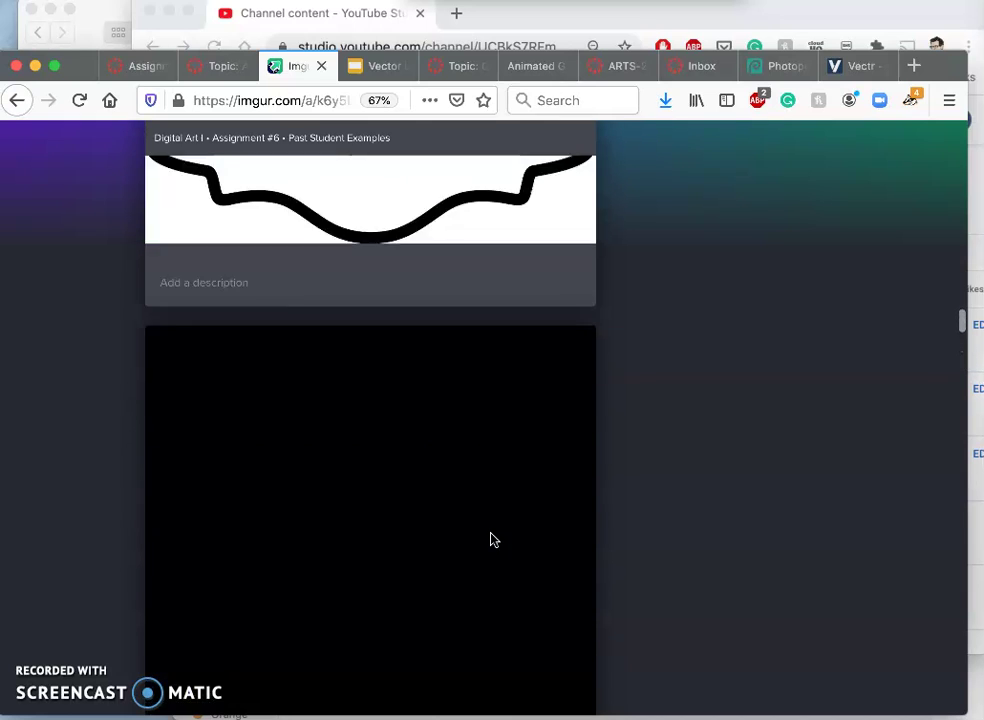
scroll(491, 540, down, 3)
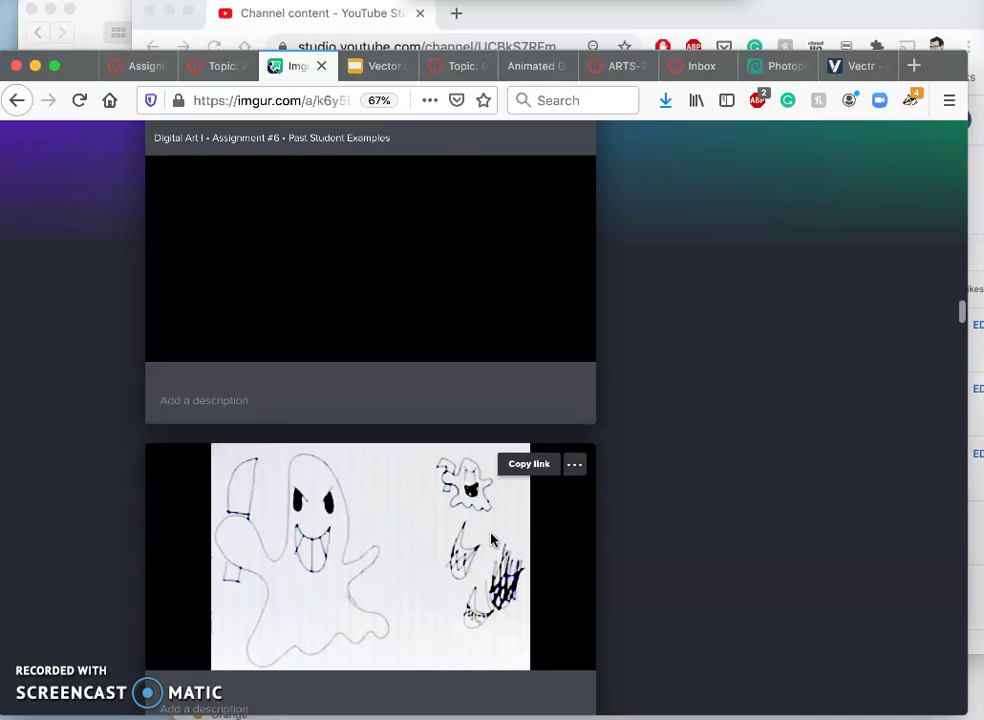
scroll(440, 588, down, 20)
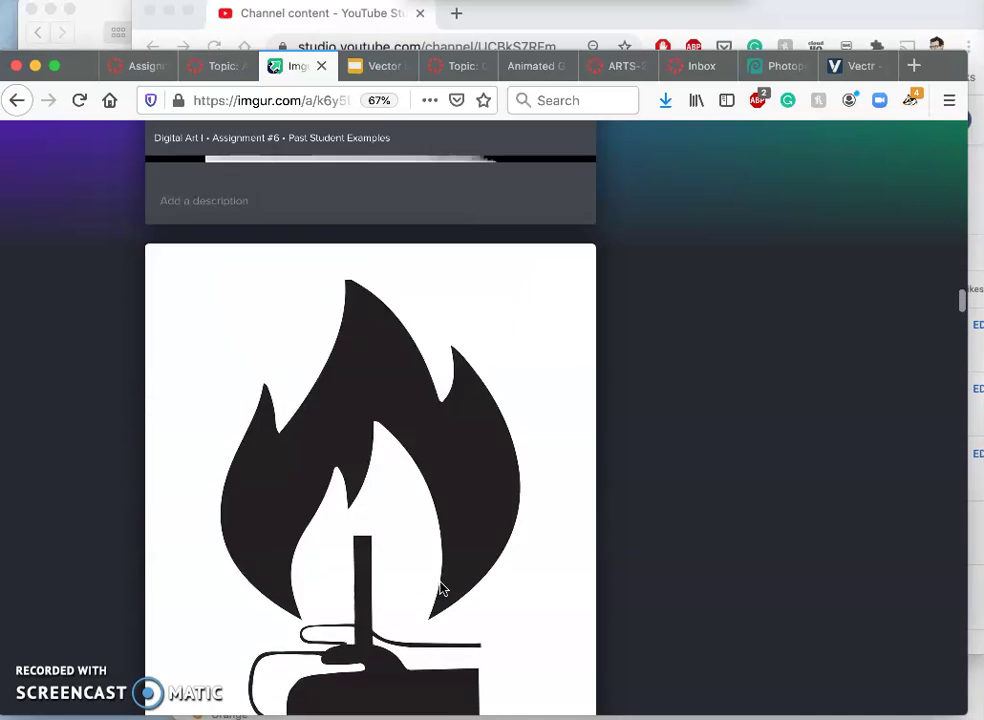
scroll(440, 588, down, 15)
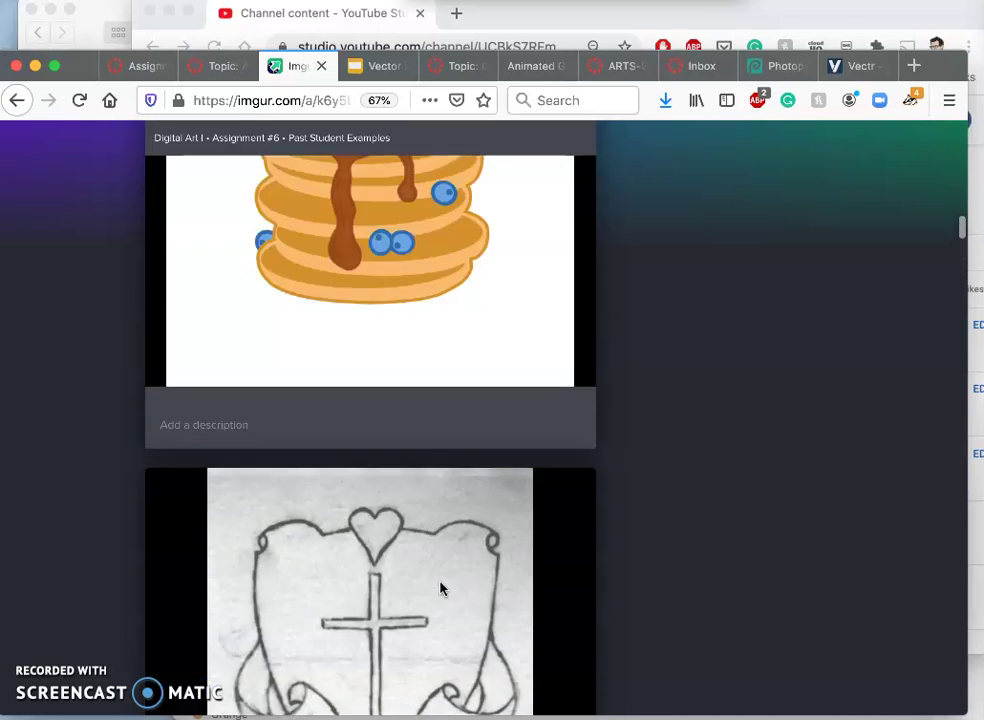
scroll(440, 588, down, 10)
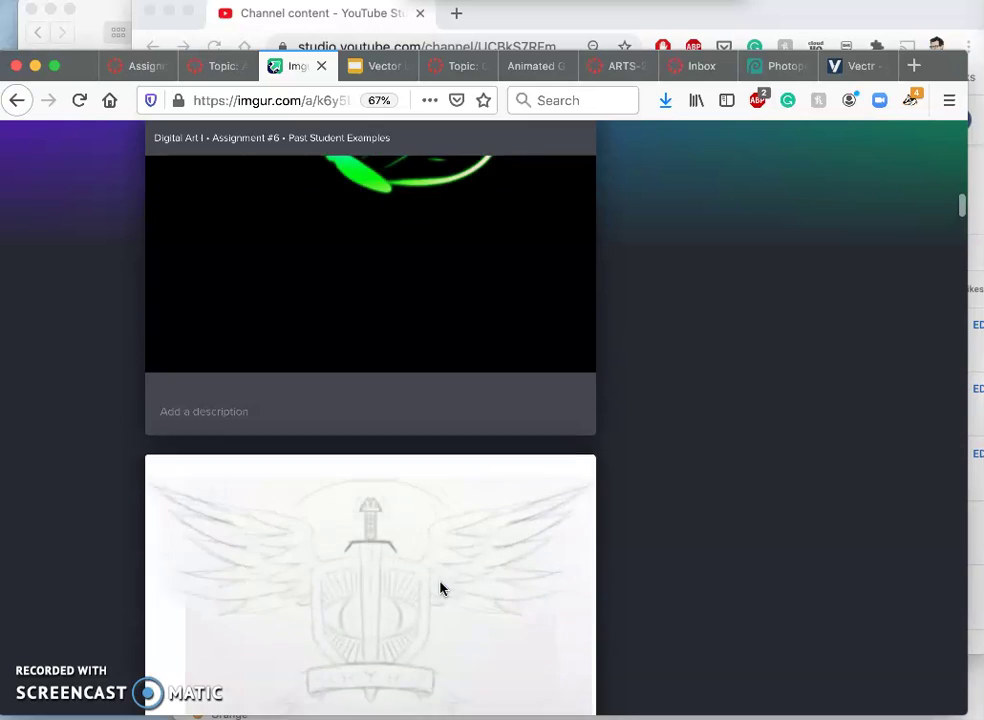
scroll(440, 588, down, 5)
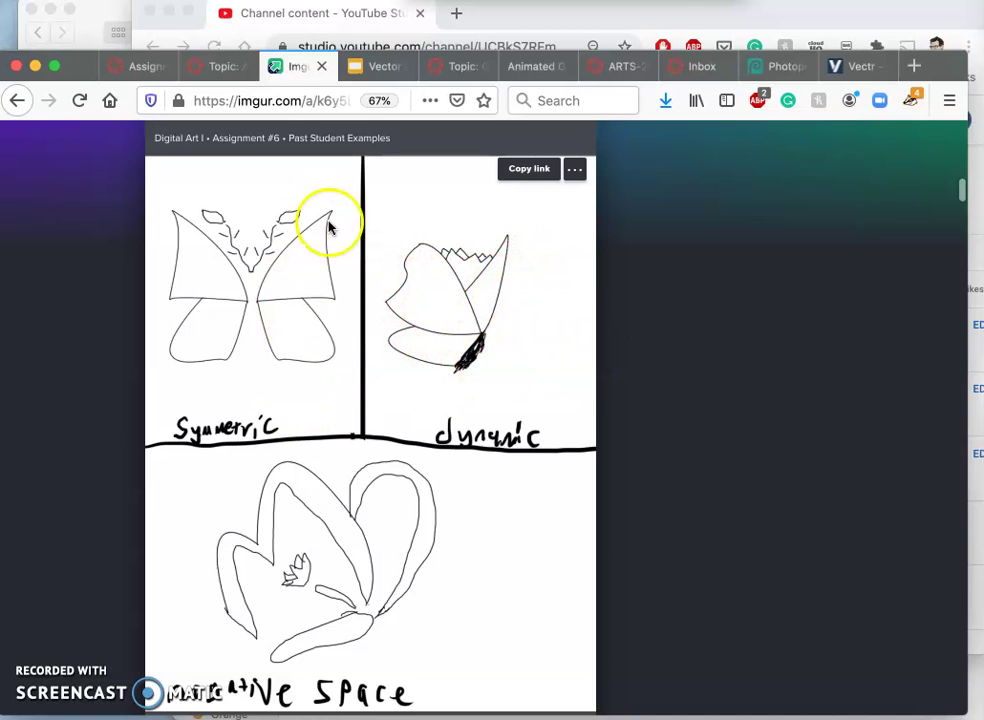
- View the butterfly composition sketches and Face Change design, then return to the Canvas topic
scroll(320, 402, down, 3)
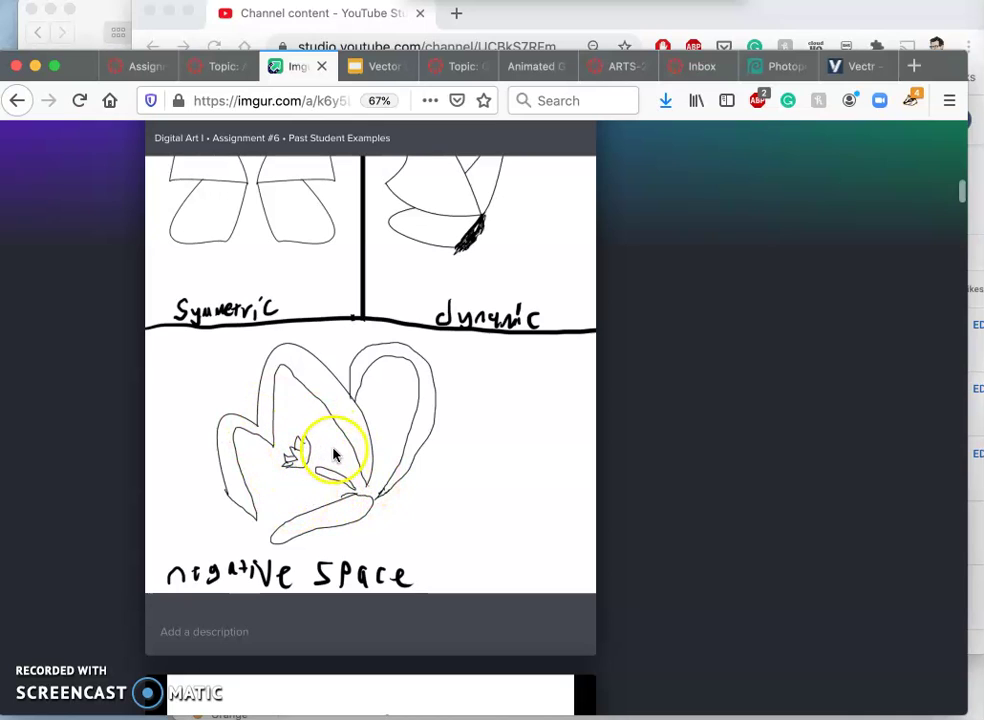
scroll(335, 455, up, 10)
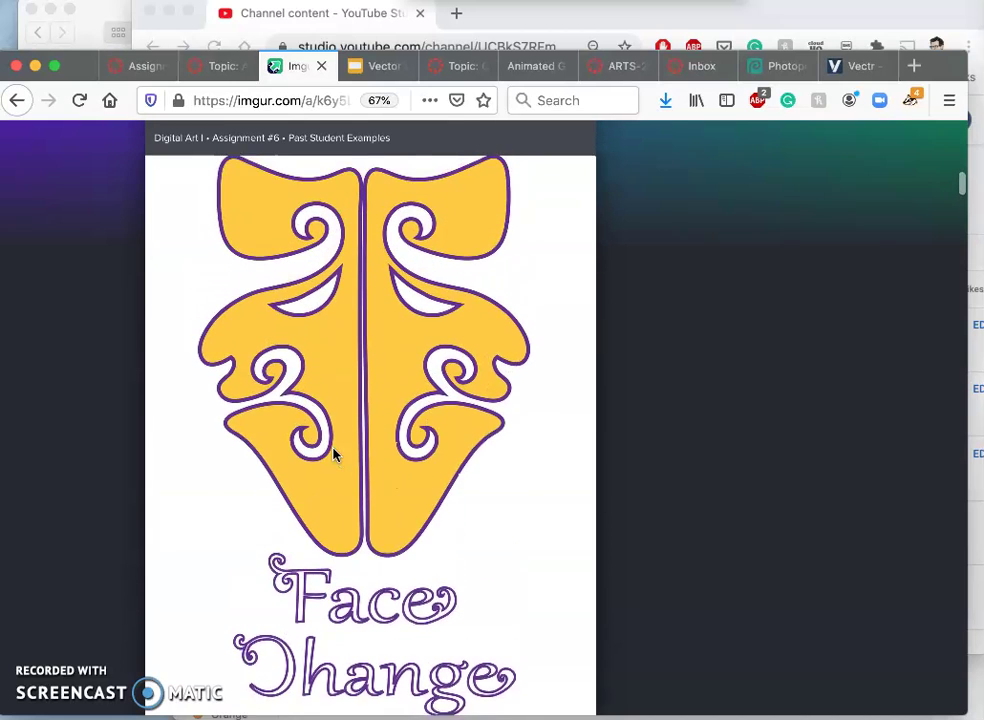
click(222, 66)
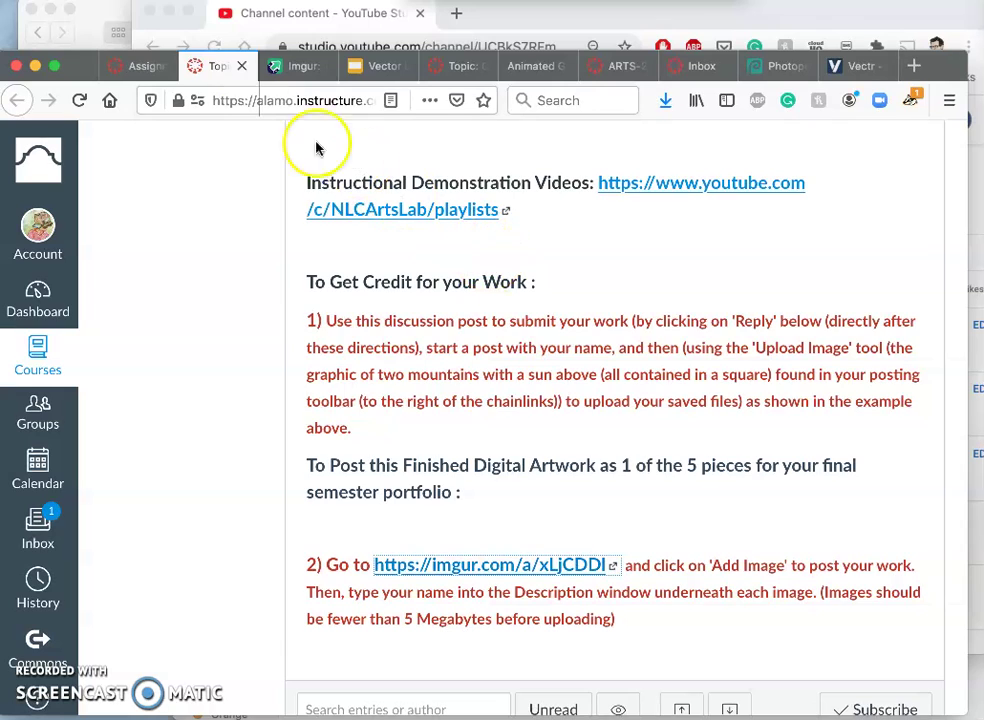
- Scroll Canvas back up to the Angry Water example and bring the Assignment #5 Finder window forward
scroll(367, 252, up, 5)
scroll(367, 252, up, 3)
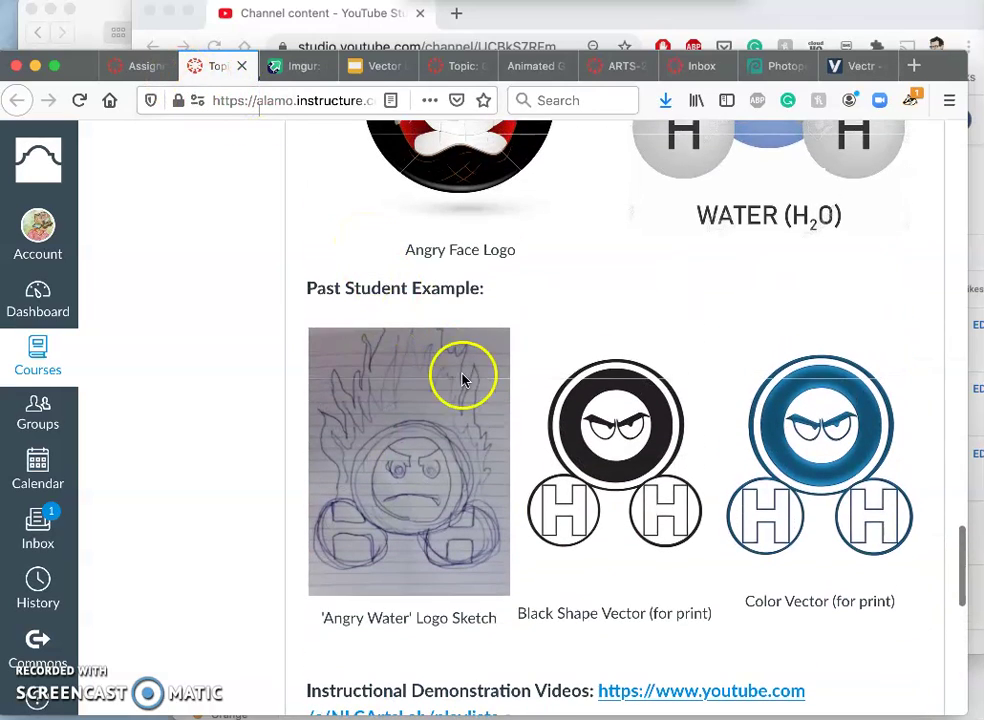
click(90, 20)
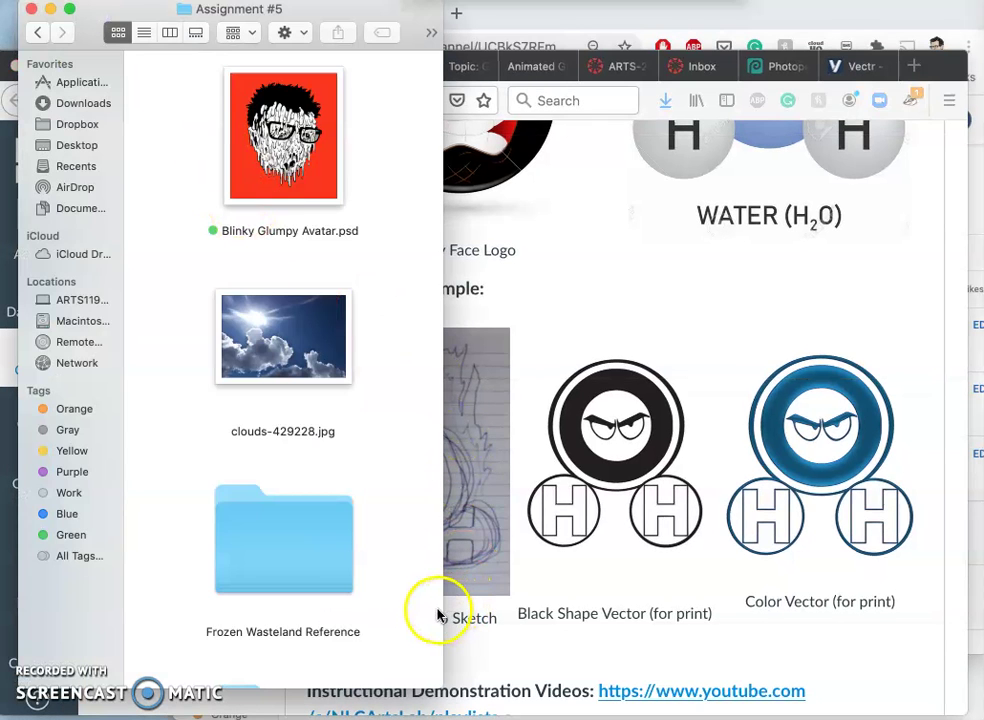
- Go from SP21 DIGITAL ART I into the Assignment #6 folder
click(40, 35)
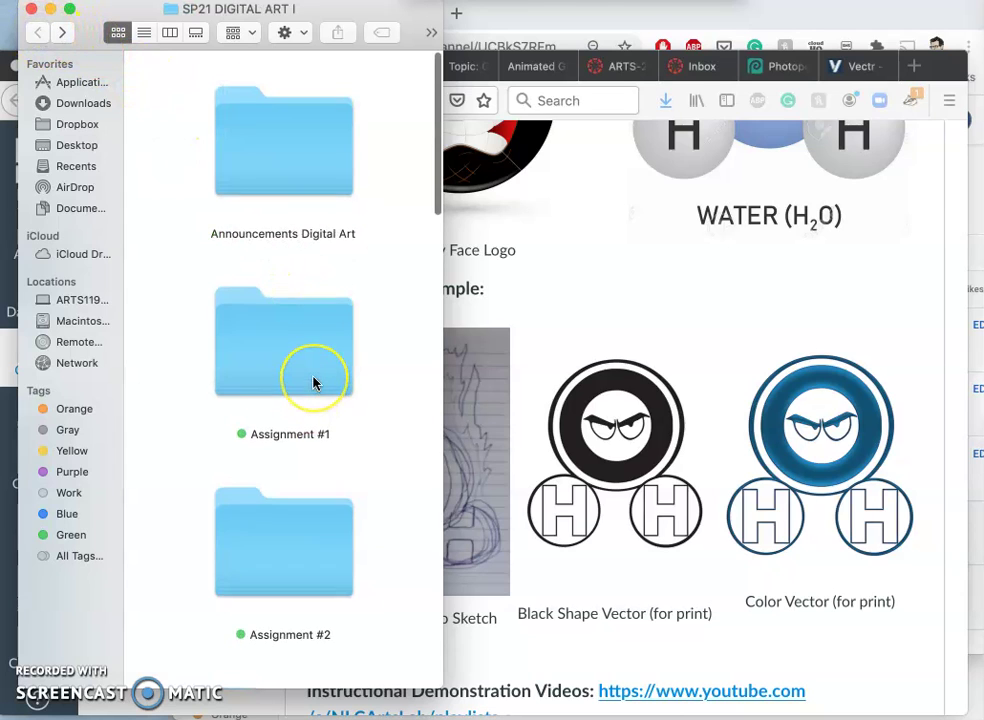
scroll(313, 383, down, 5)
scroll(296, 499, down, 3)
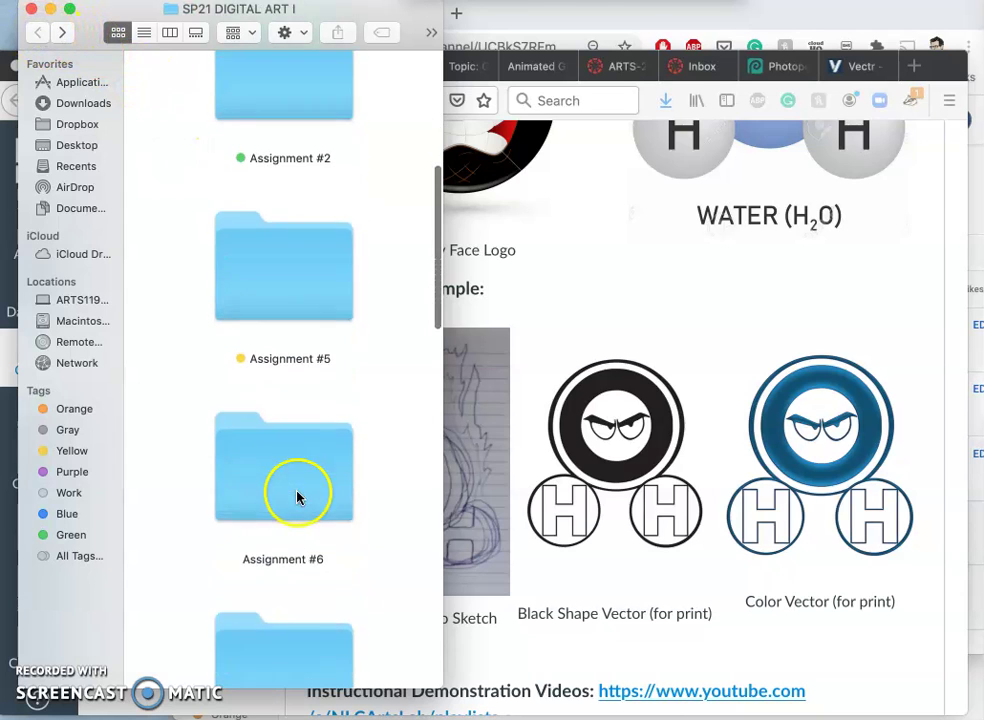
double_click(287, 485)
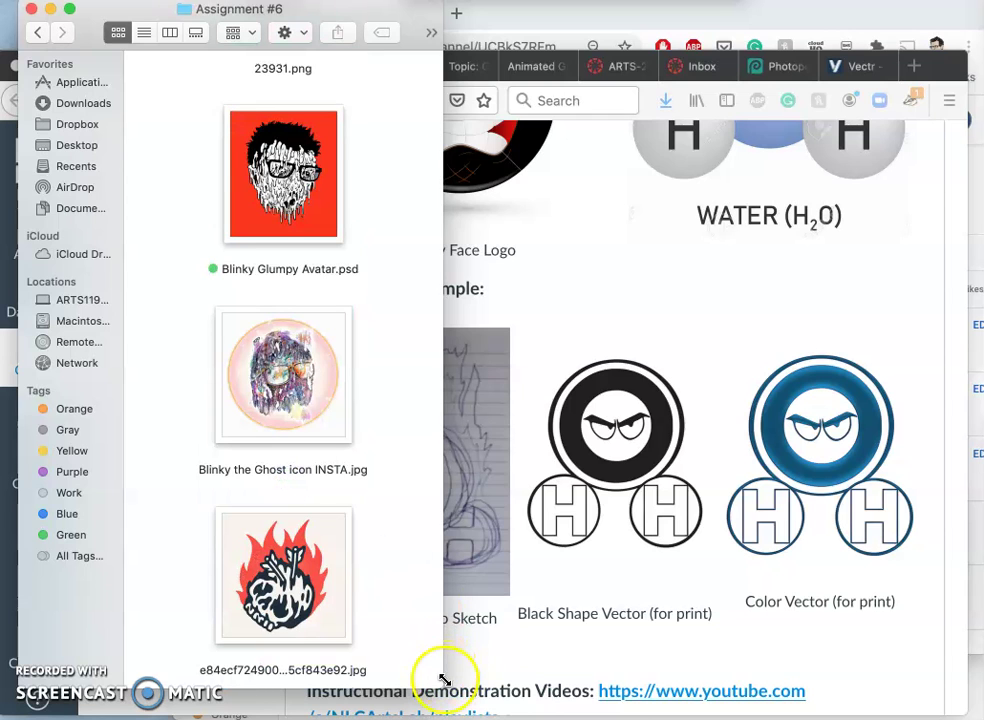
- Widen the folder window and open Blinky the Ghost icon INSTA.jpg
drag(446, 685, 918, 694)
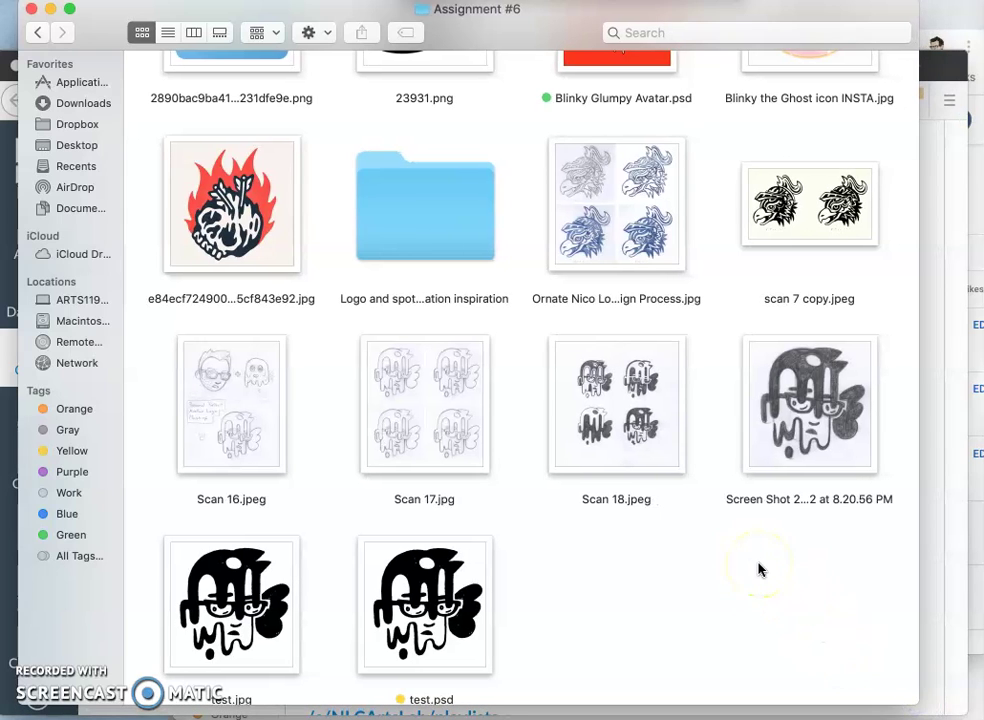
click(505, 408)
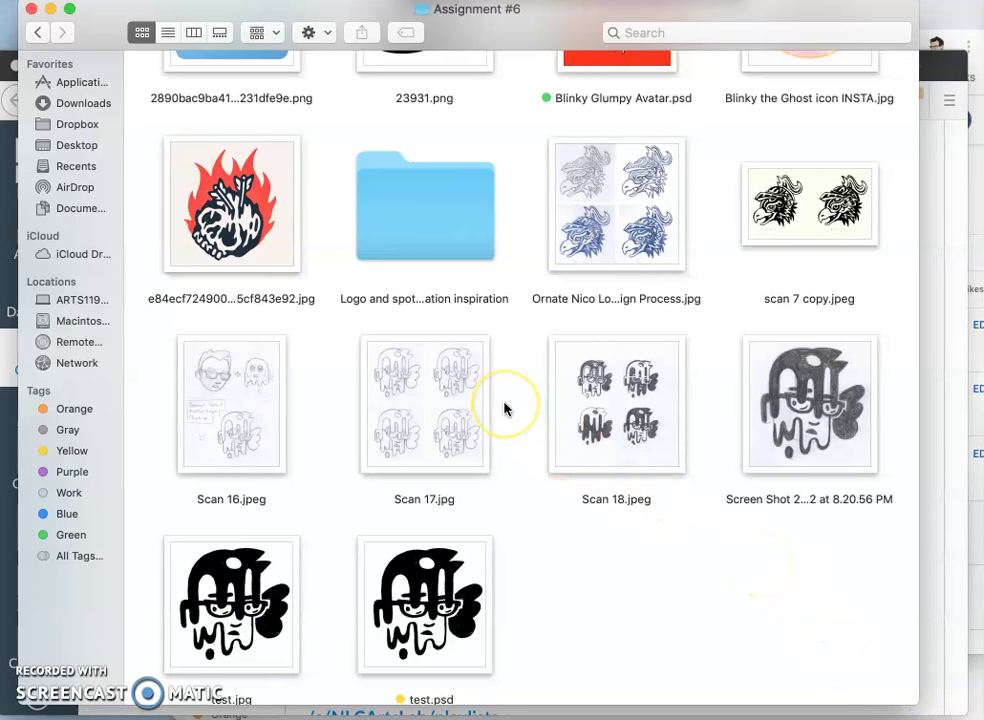
scroll(505, 408, up, 3)
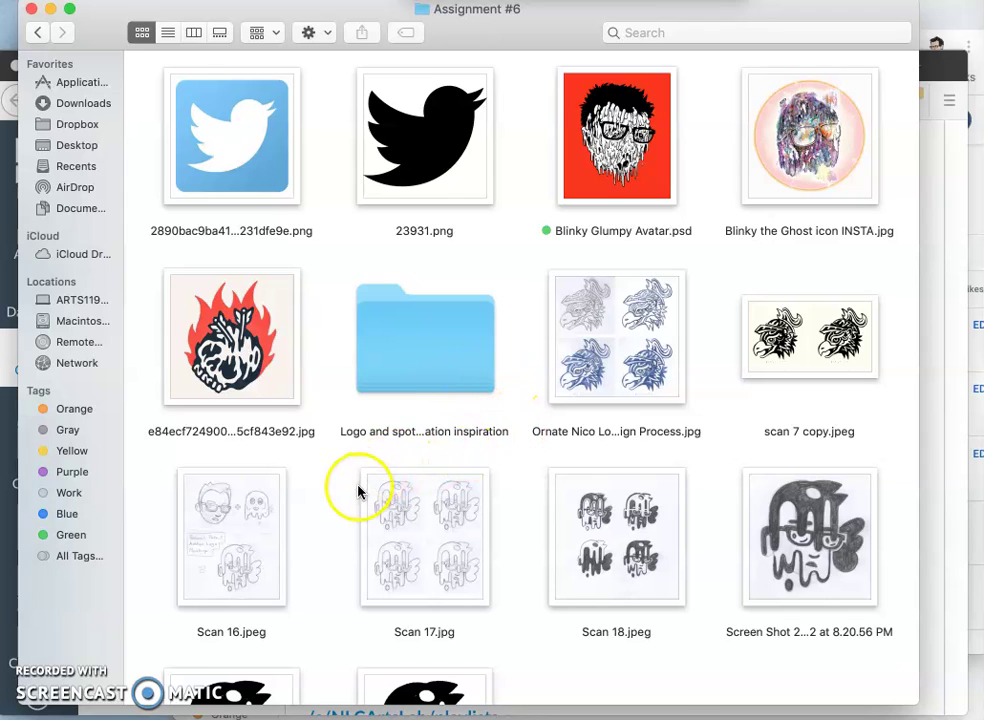
click(803, 160)
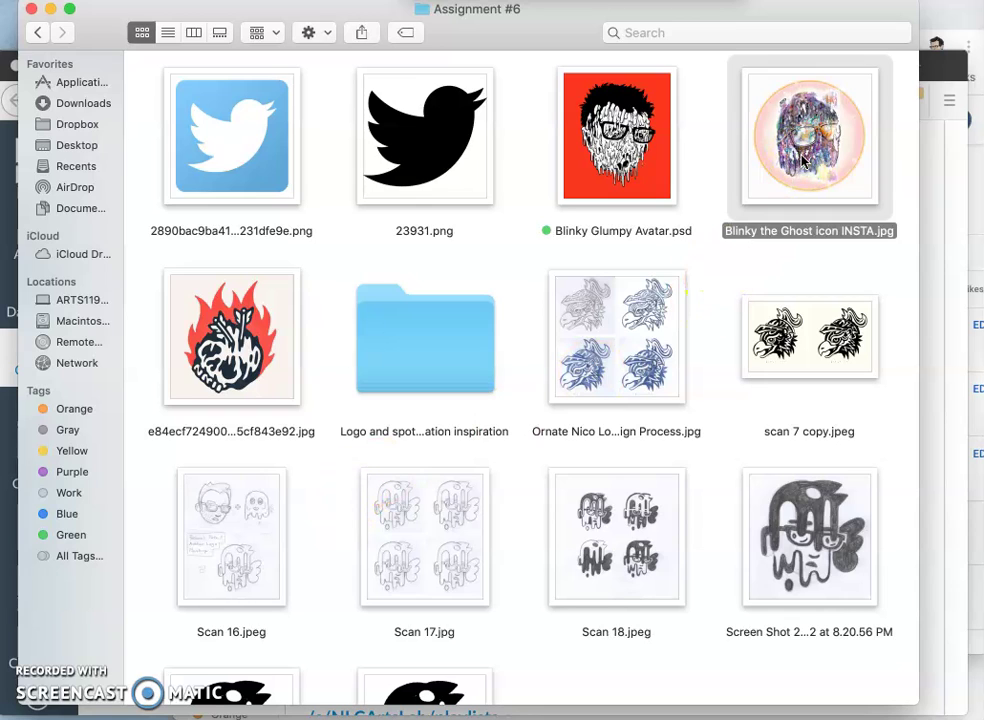
double_click(803, 160)
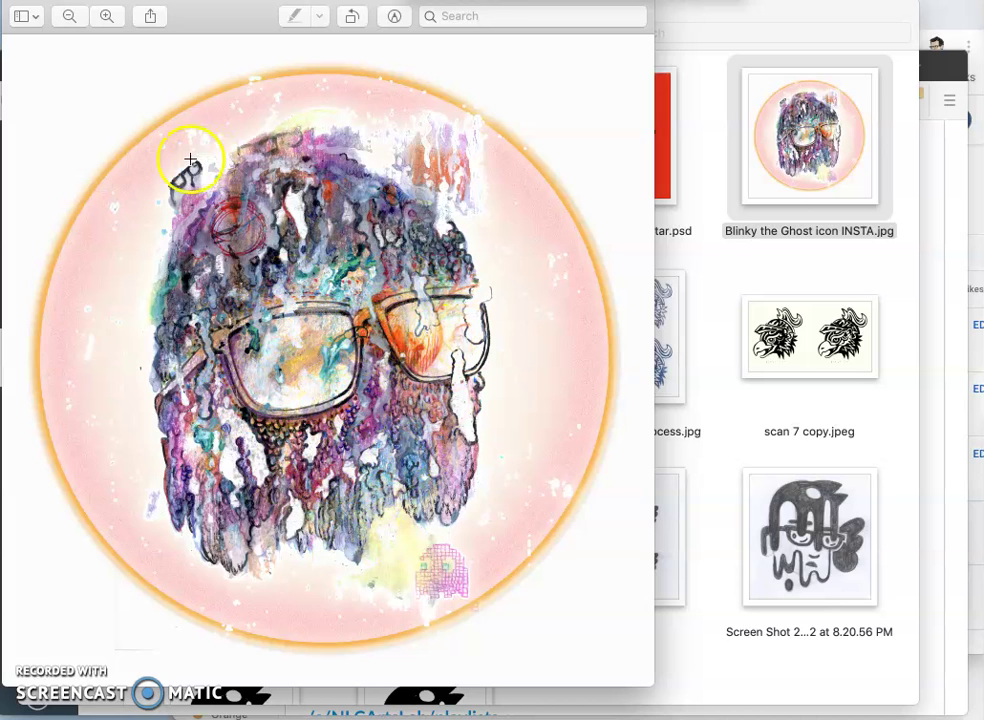
- Open Scan 16.jpeg in Preview and close the Blinky the Ghost icon image
click(681, 180)
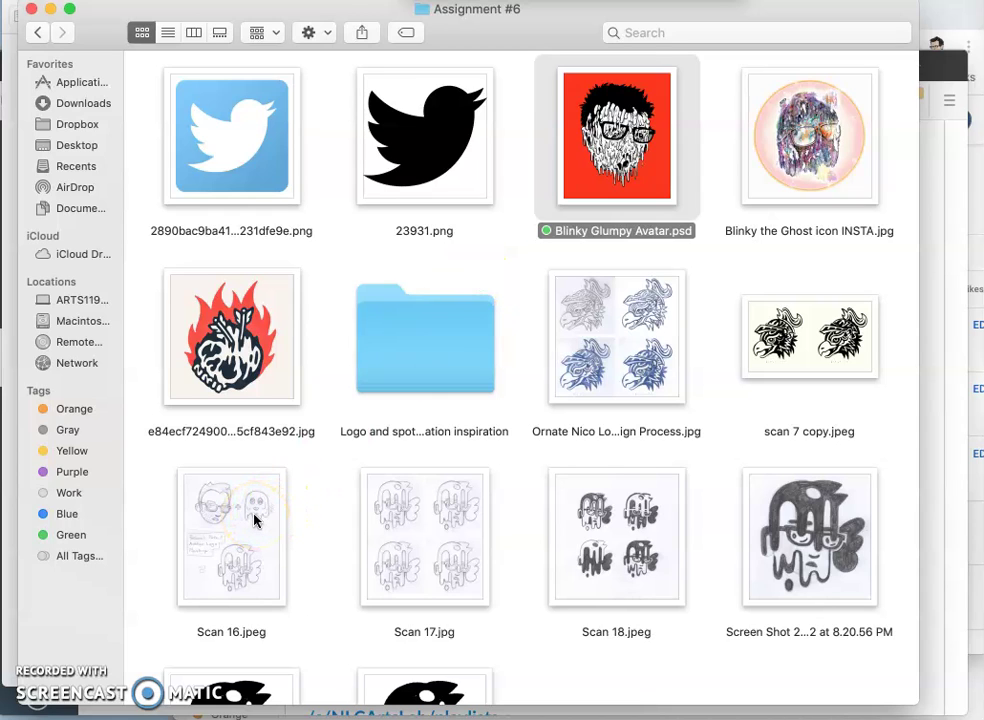
double_click(226, 522)
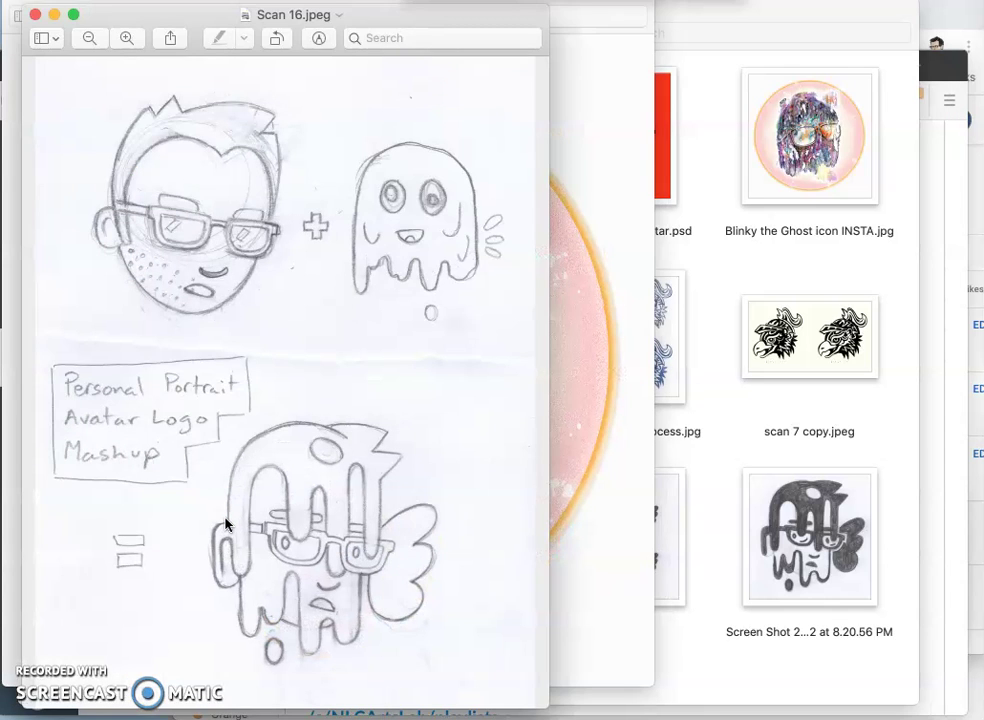
click(596, 253)
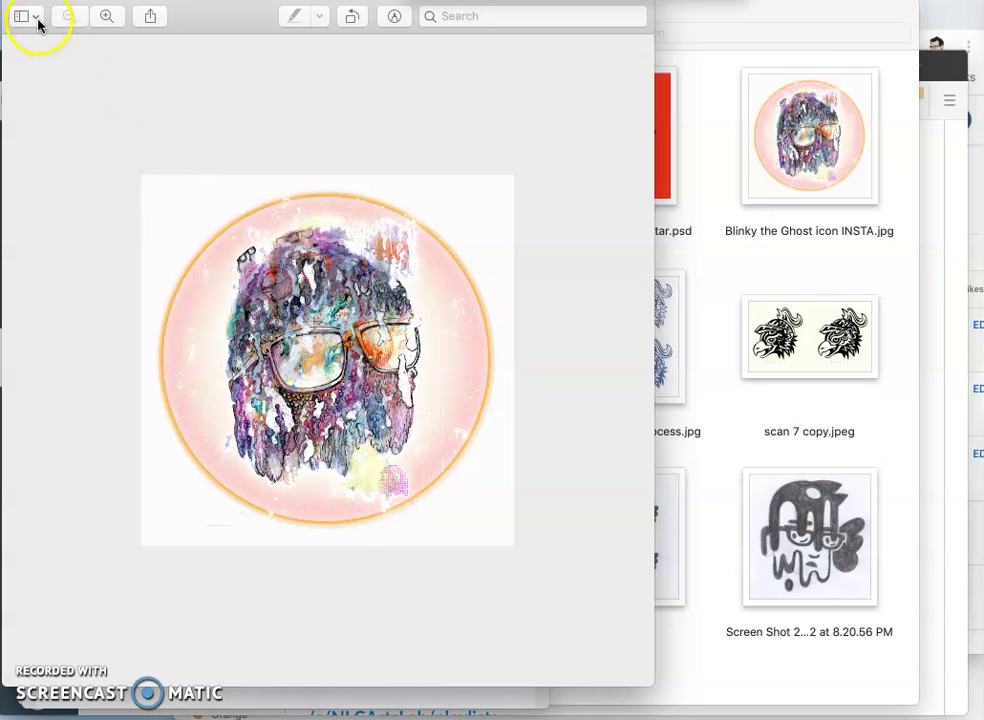
drag(198, 28, 220, 55)
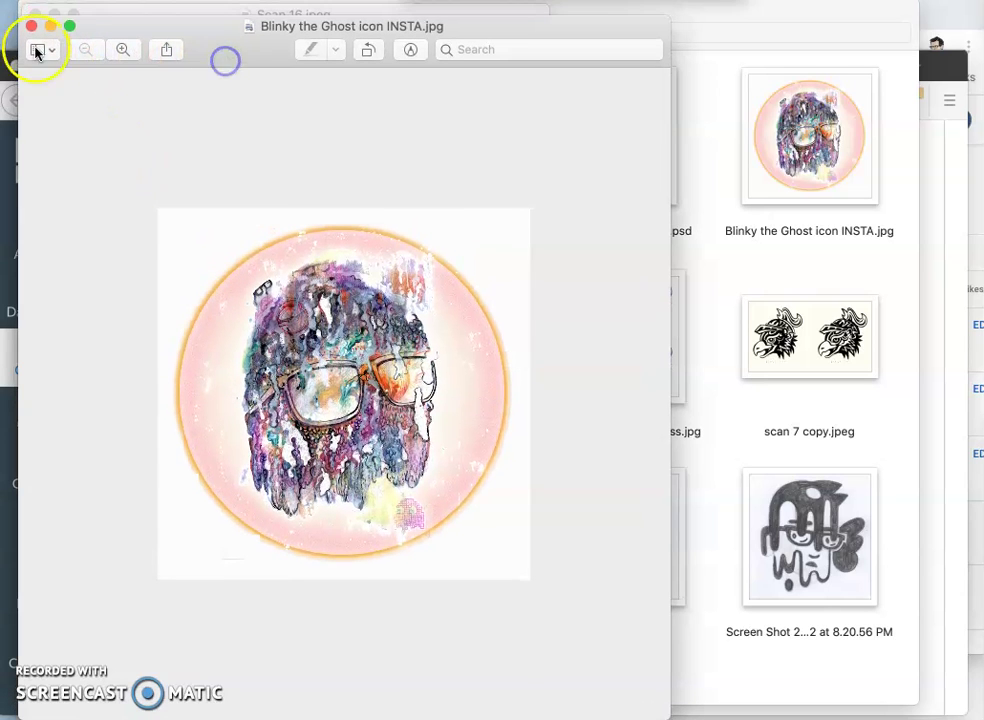
click(33, 30)
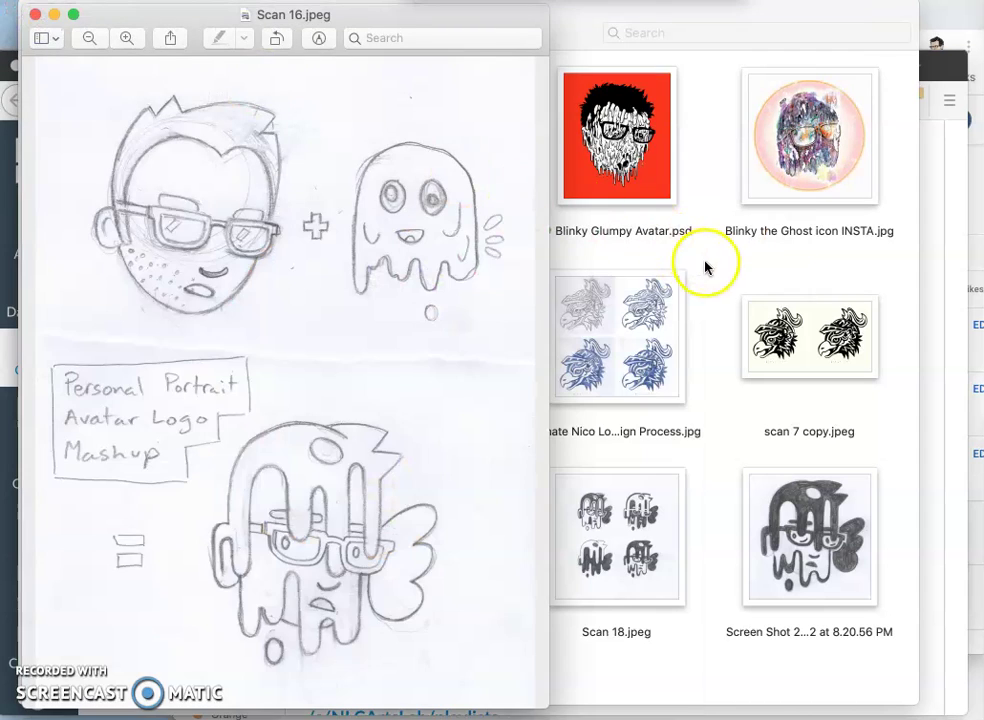
click(705, 262)
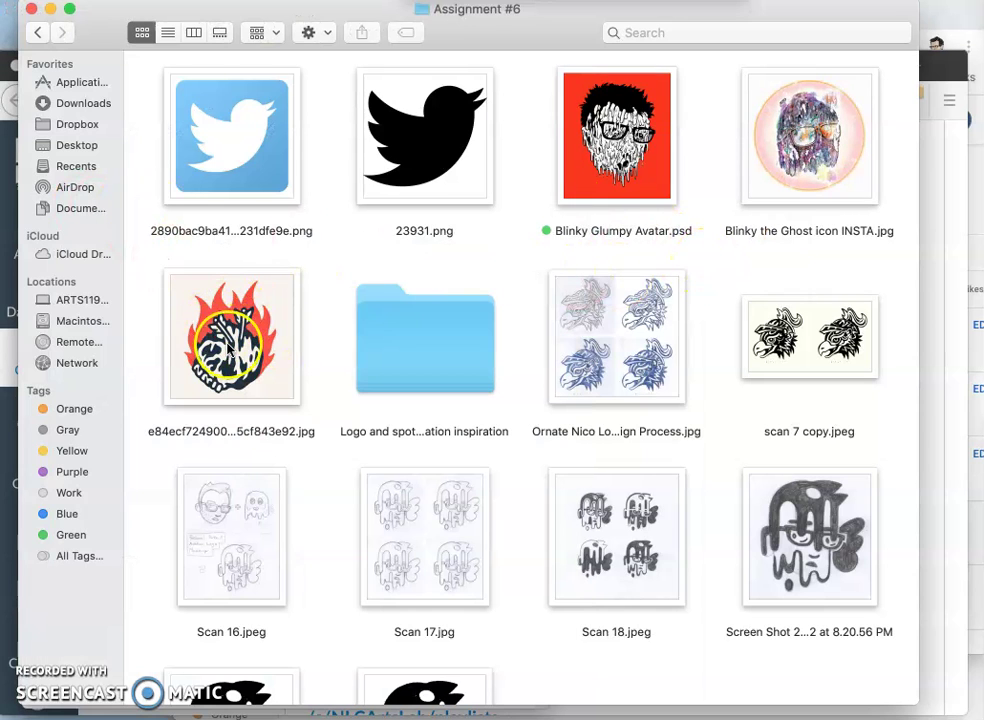
- Open the flaming skull image, view it at smallest then large zoom, and close it
double_click(263, 340)
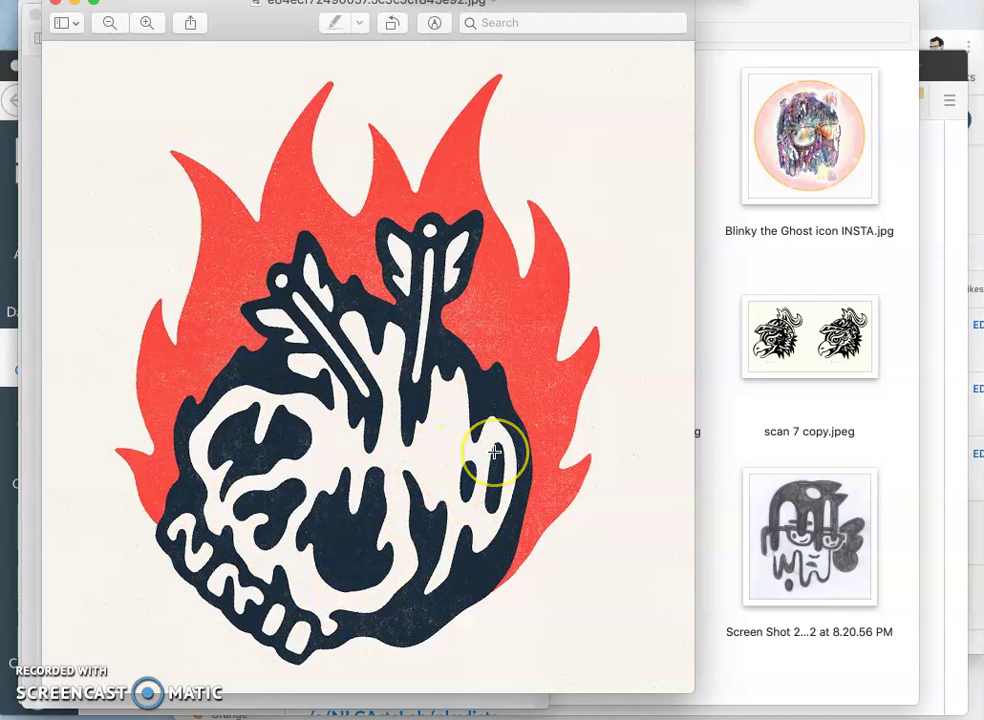
key(super+minus)
key(super+minus)
key(super+minus)
key(super+minus)
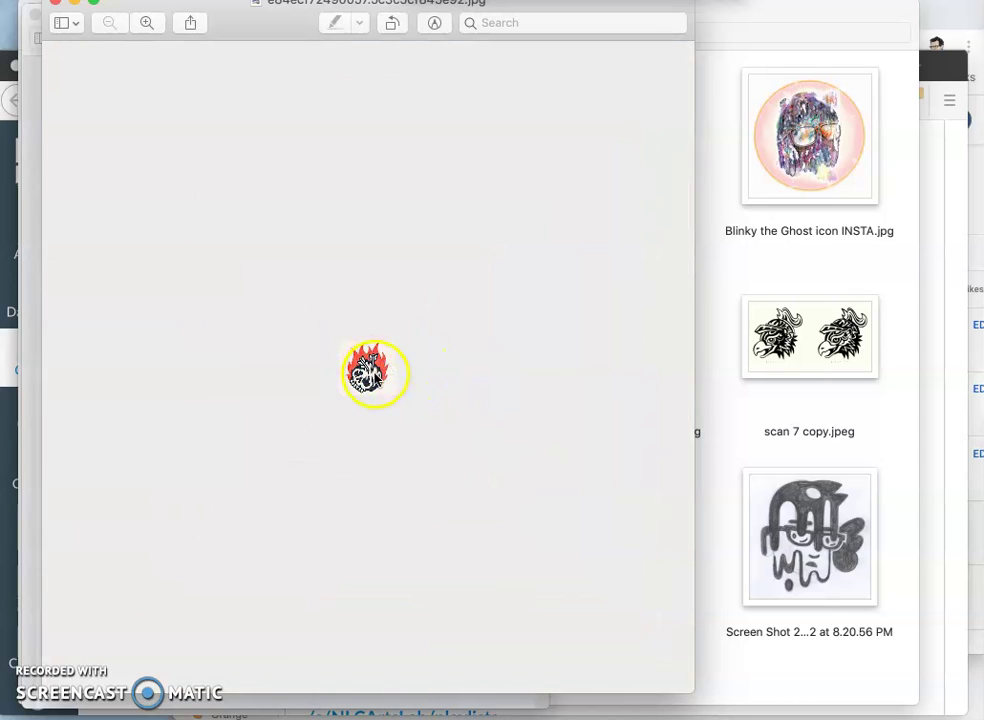
key(super+plus)
key(super+plus)
key(super+plus)
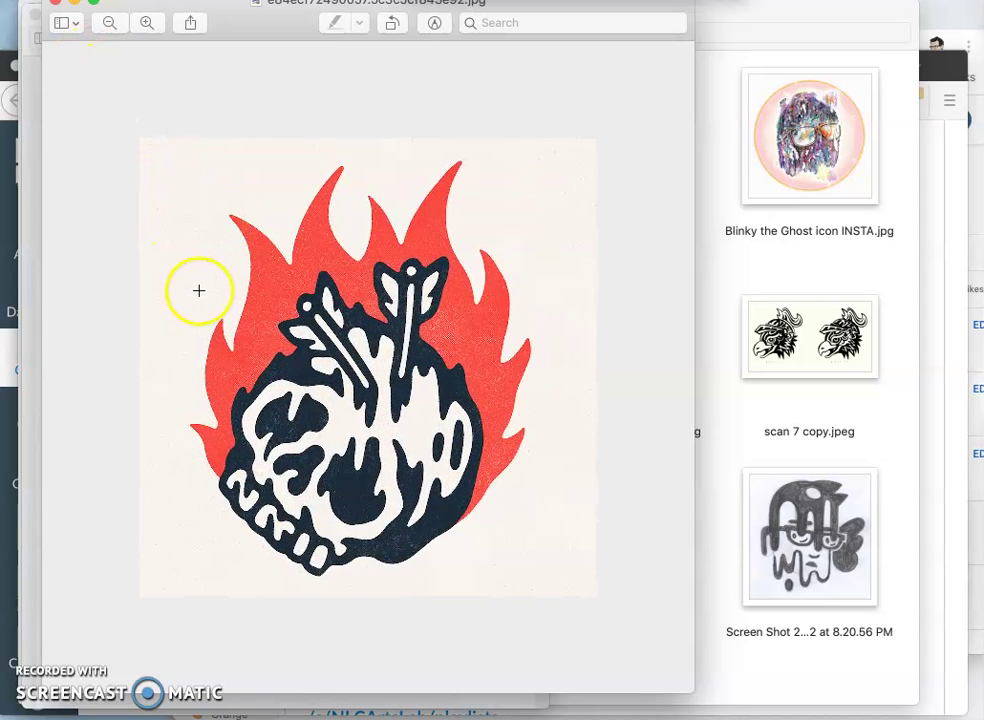
click(55, 8)
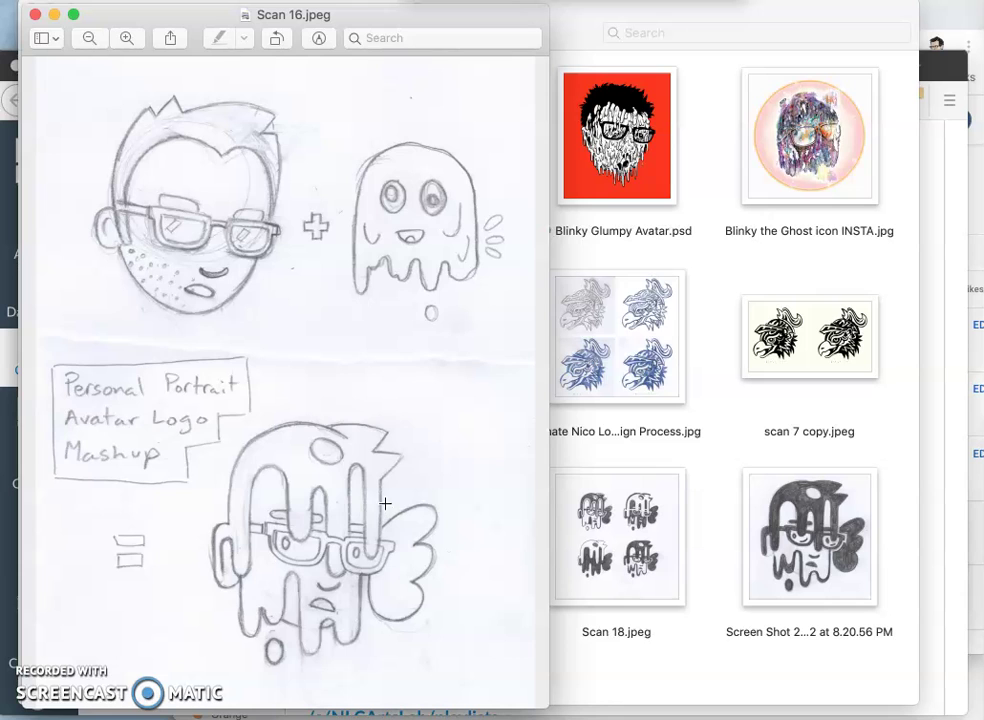
click(731, 257)
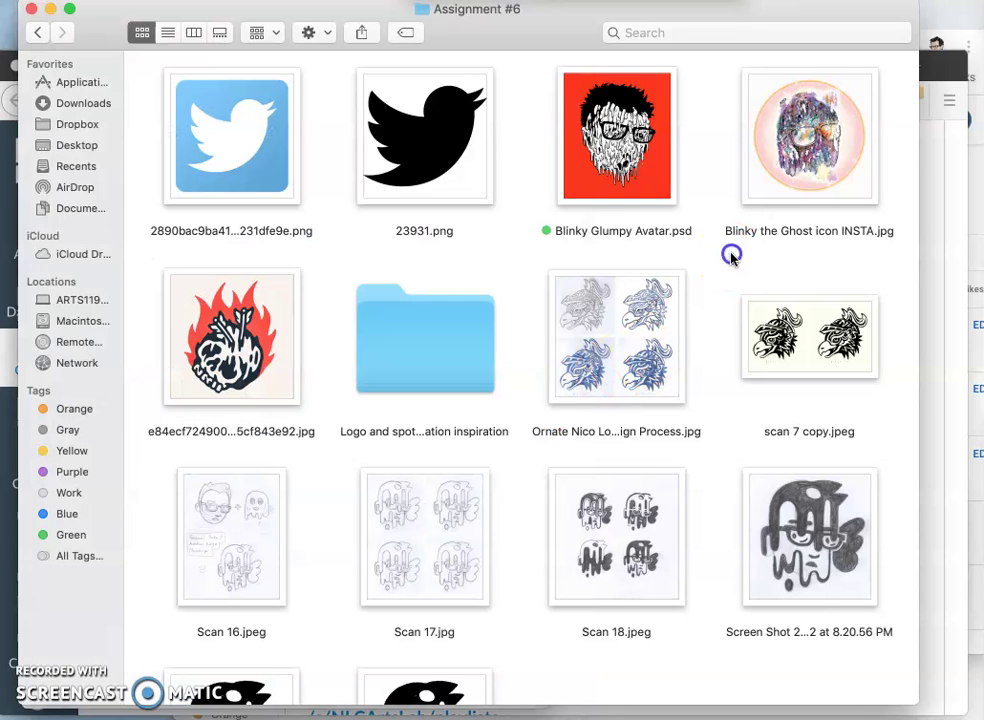
- Open Ornate Nico Logo Design Process.jpg and slide its window aside to compare with Scan 16
double_click(609, 341)
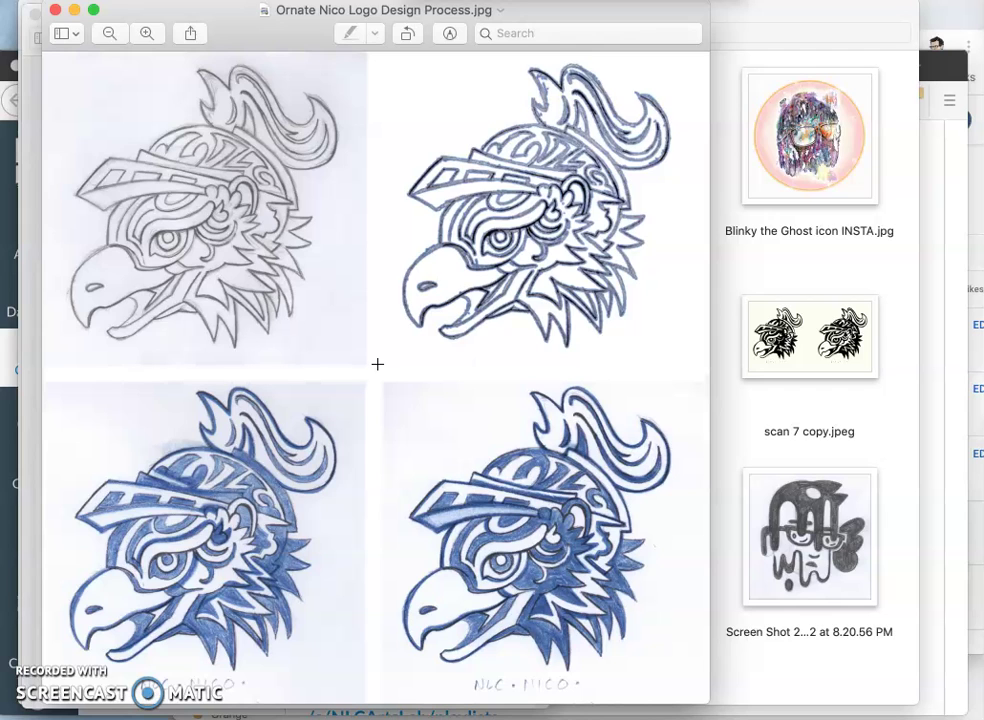
click(369, 355)
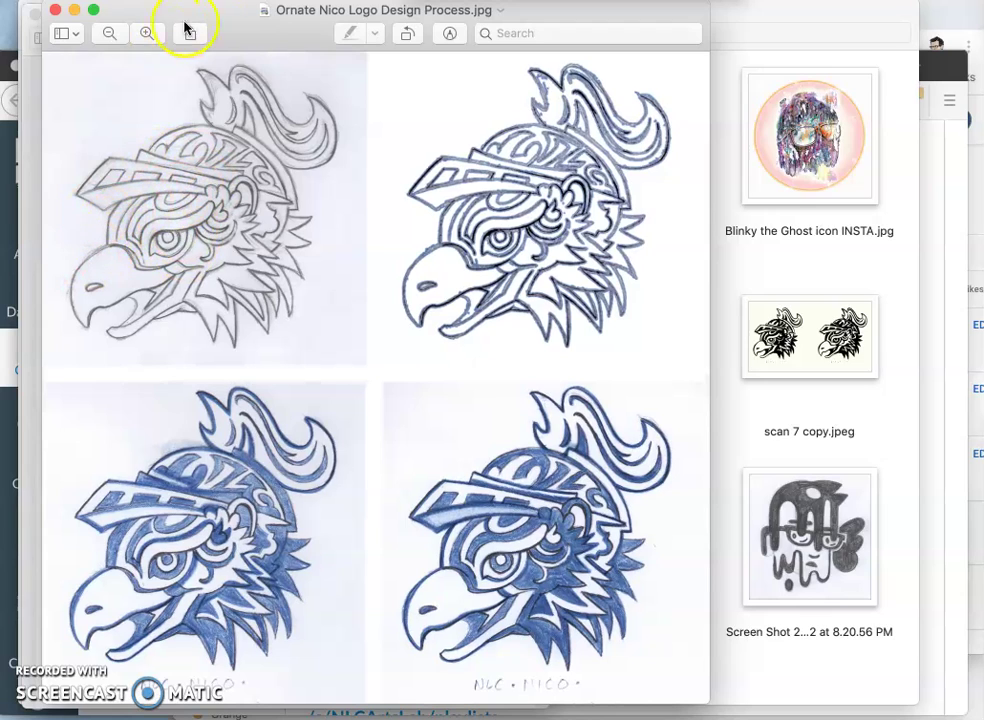
mouse_move(248, 18)
mouse_down()
mouse_move(601, 48)
mouse_move(622, 24)
mouse_up()
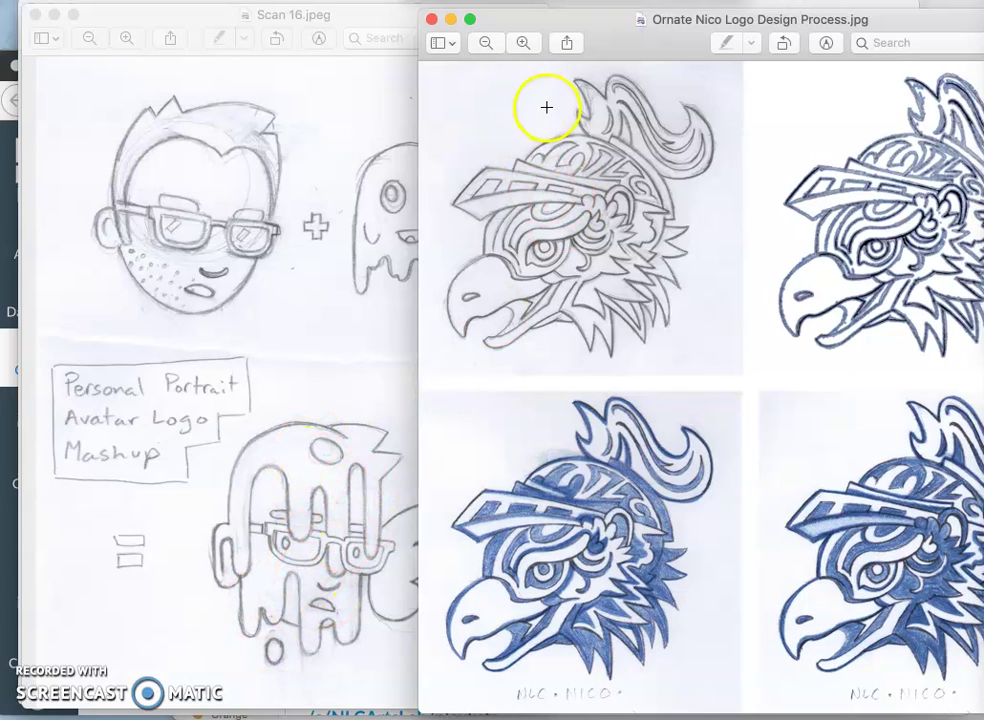
mouse_move(612, 27)
mouse_down()
mouse_move(338, 30)
mouse_move(322, 18)
mouse_up()
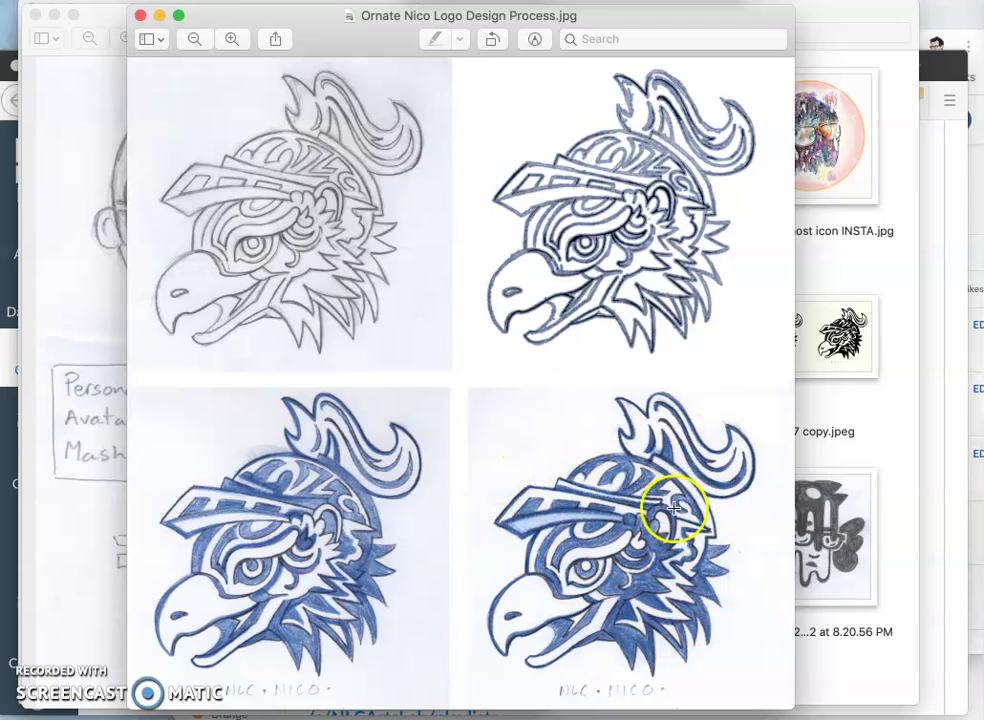
- Open scan 7 copy.jpeg, move its window left and right to compare, then close it
double_click(835, 335)
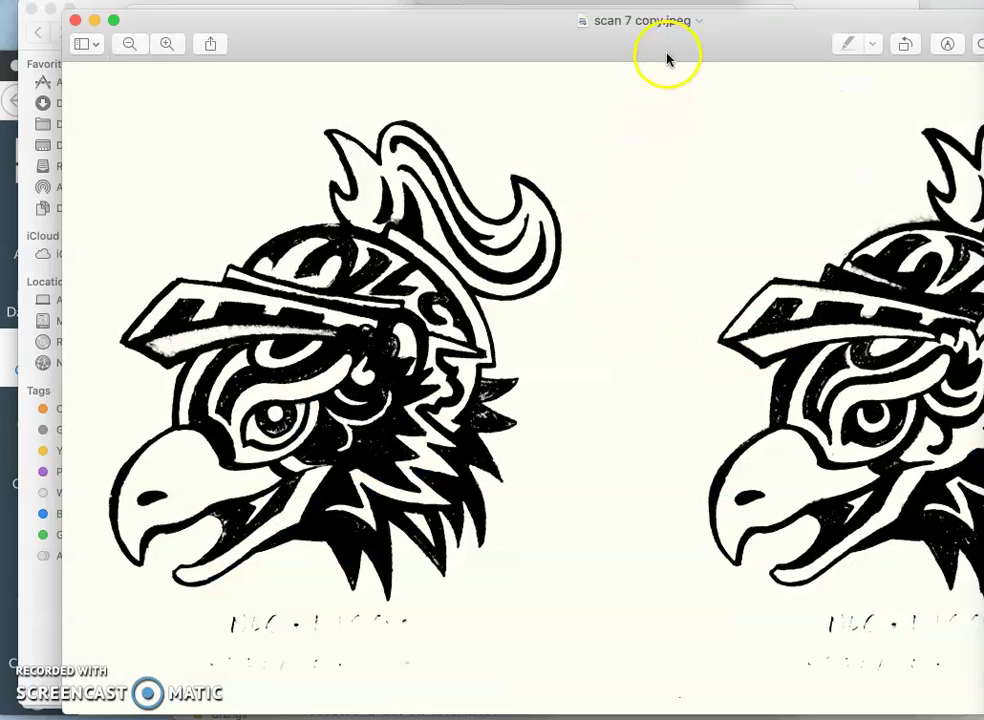
drag(667, 59, 453, 57)
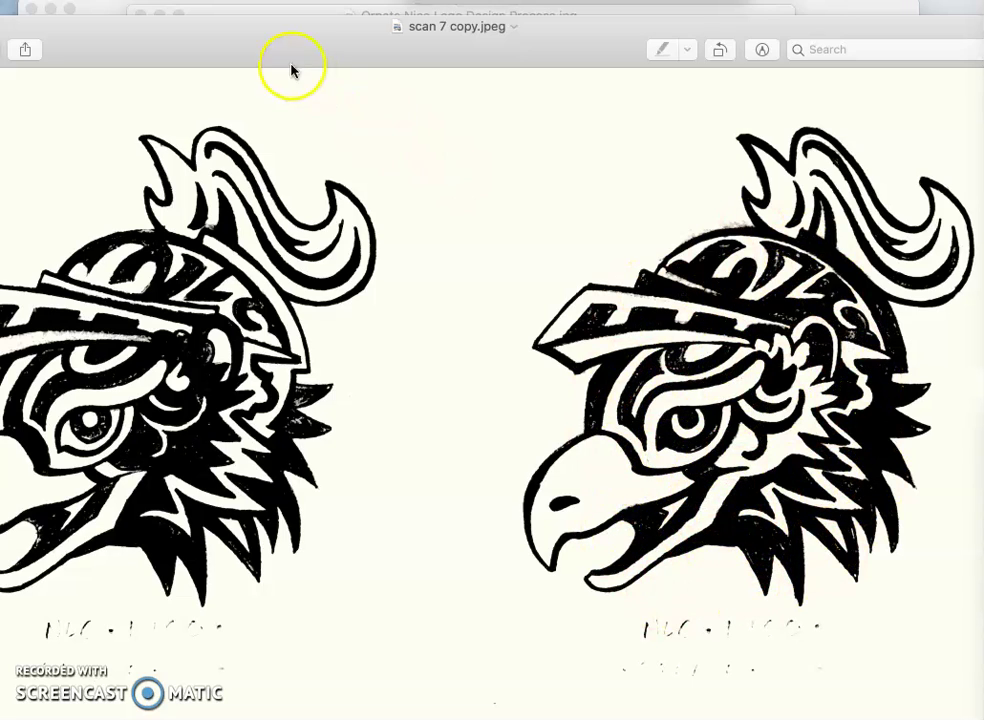
drag(267, 52, 459, 44)
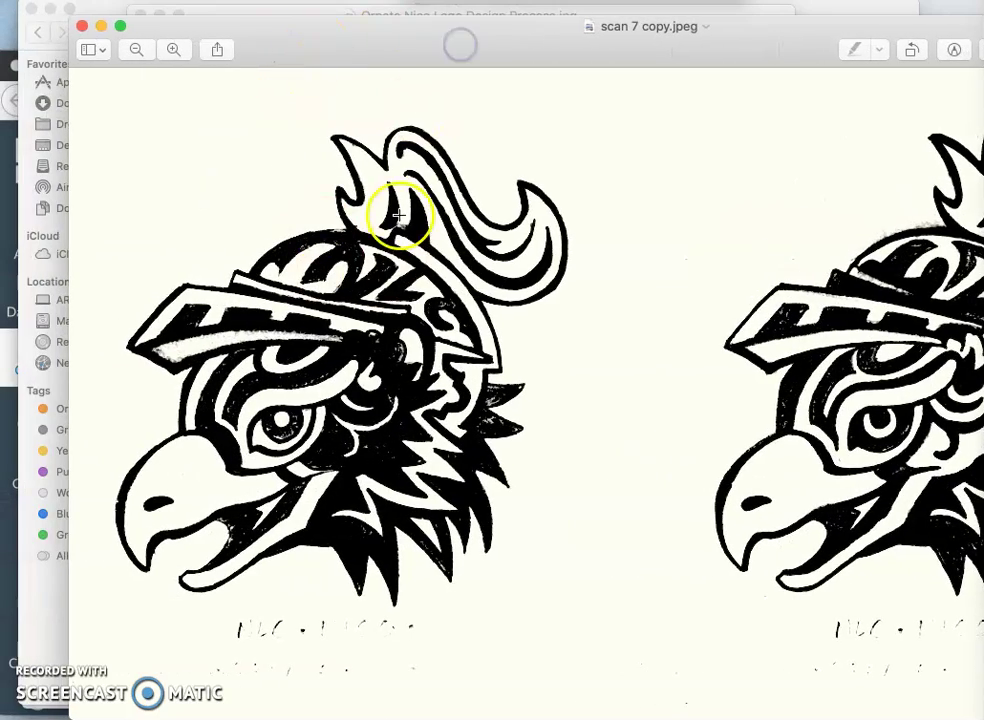
click(82, 27)
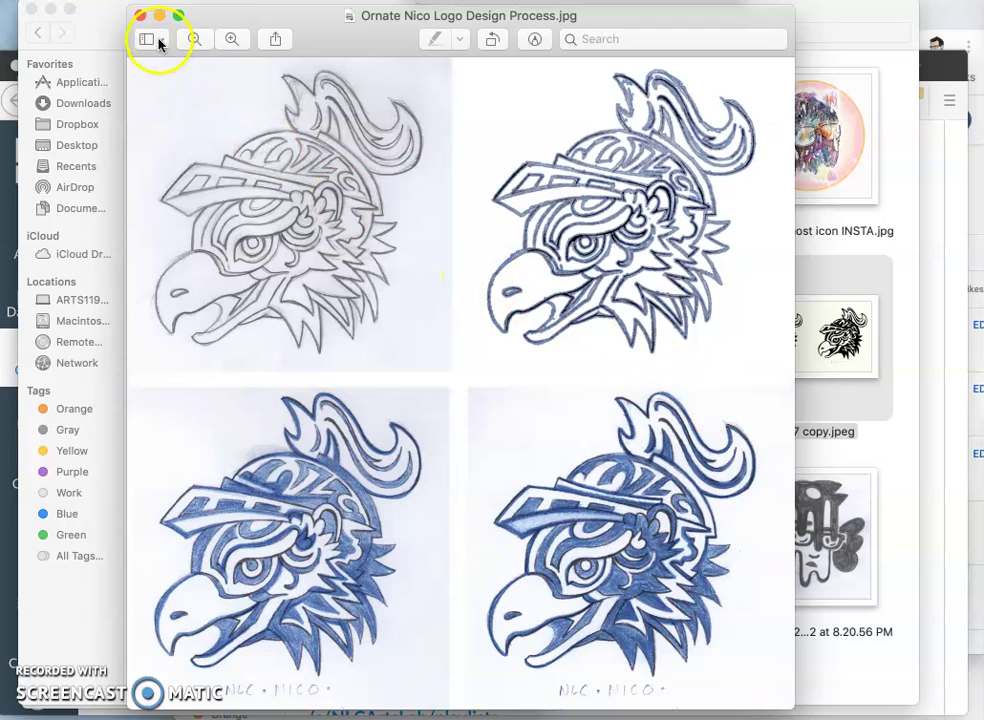
- Close the Ornate Nico image, move the Assignment #6 listing right, and bring Scan 16 forward
click(136, 19)
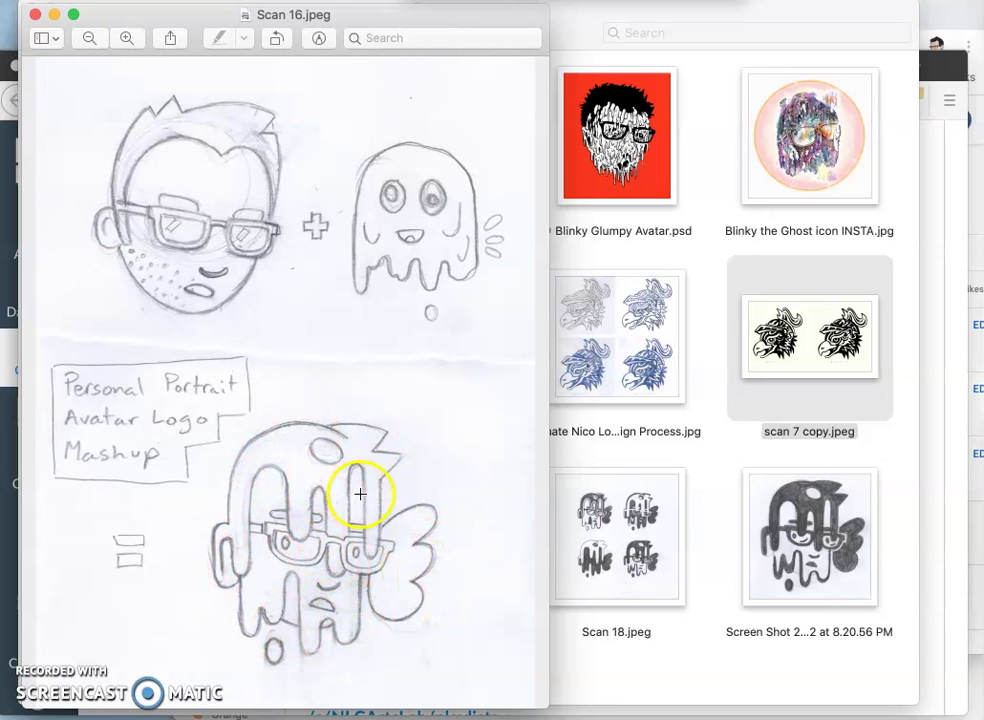
click(595, 420)
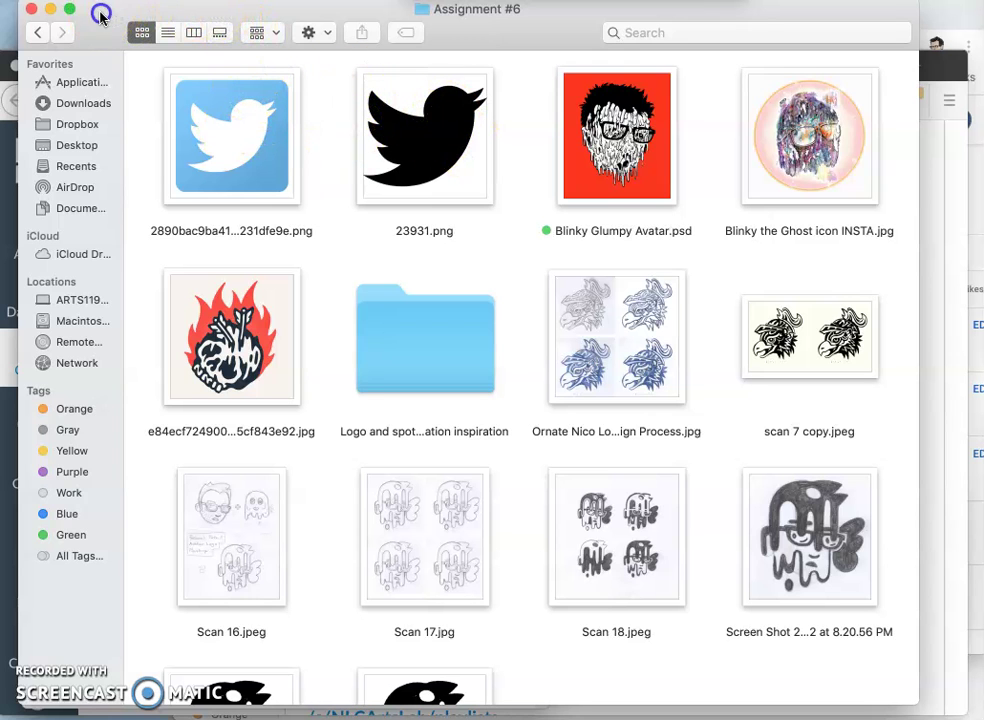
drag(100, 16, 228, 13)
click(90, 189)
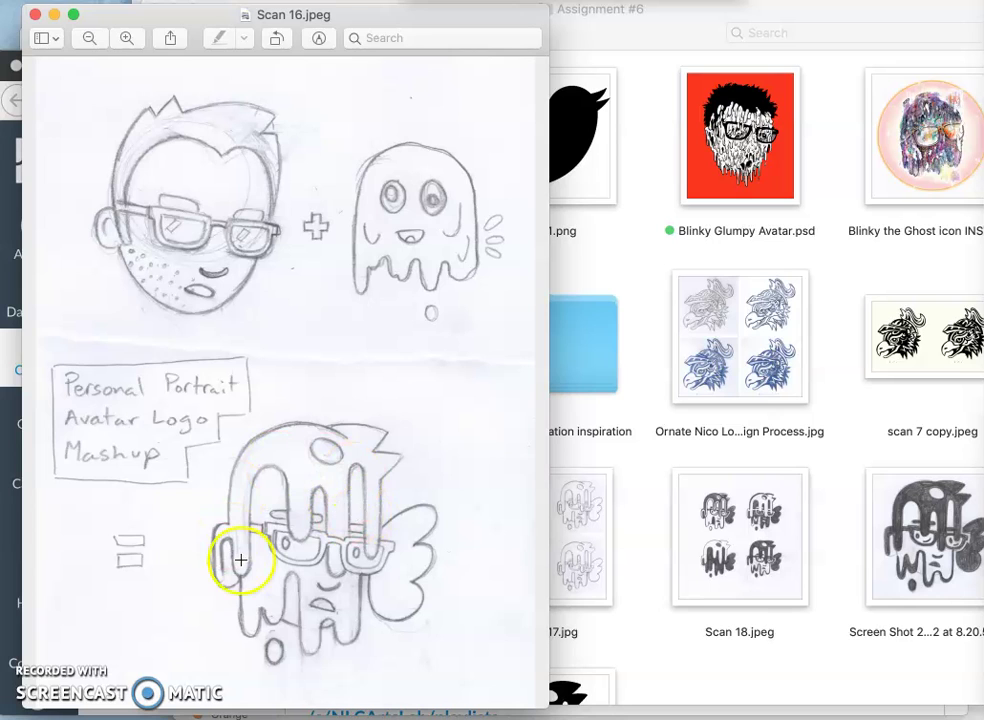
- Open Scan 17.jpg in Preview by dragging it onto the window, then select Scan 18.jpeg
click(593, 515)
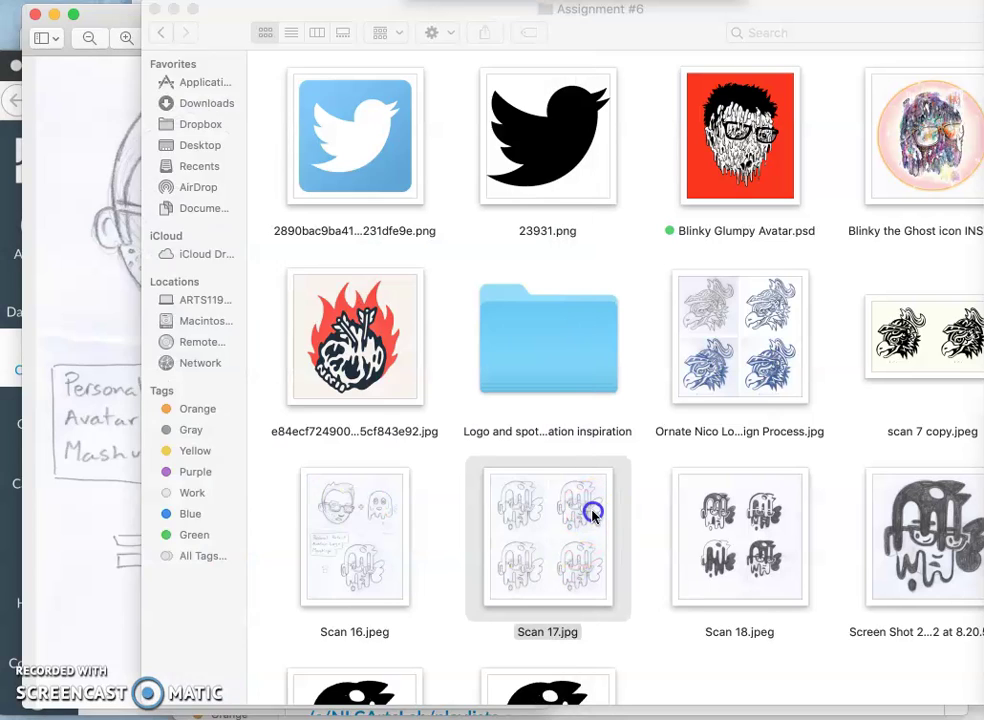
drag(593, 512, 480, 394)
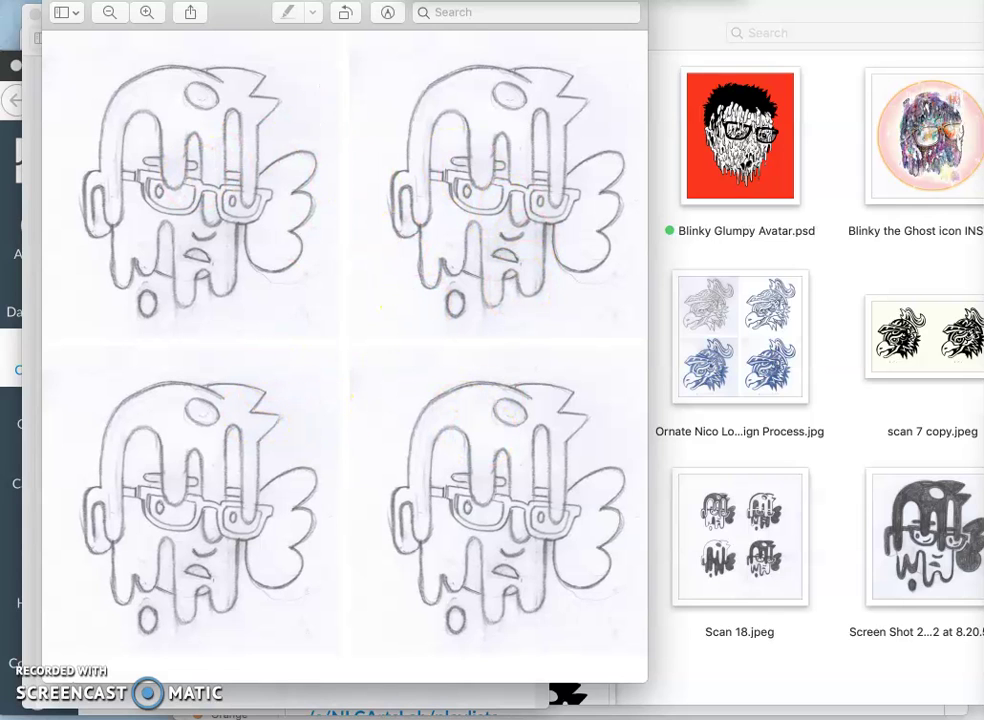
key(super+w)
click(738, 506)
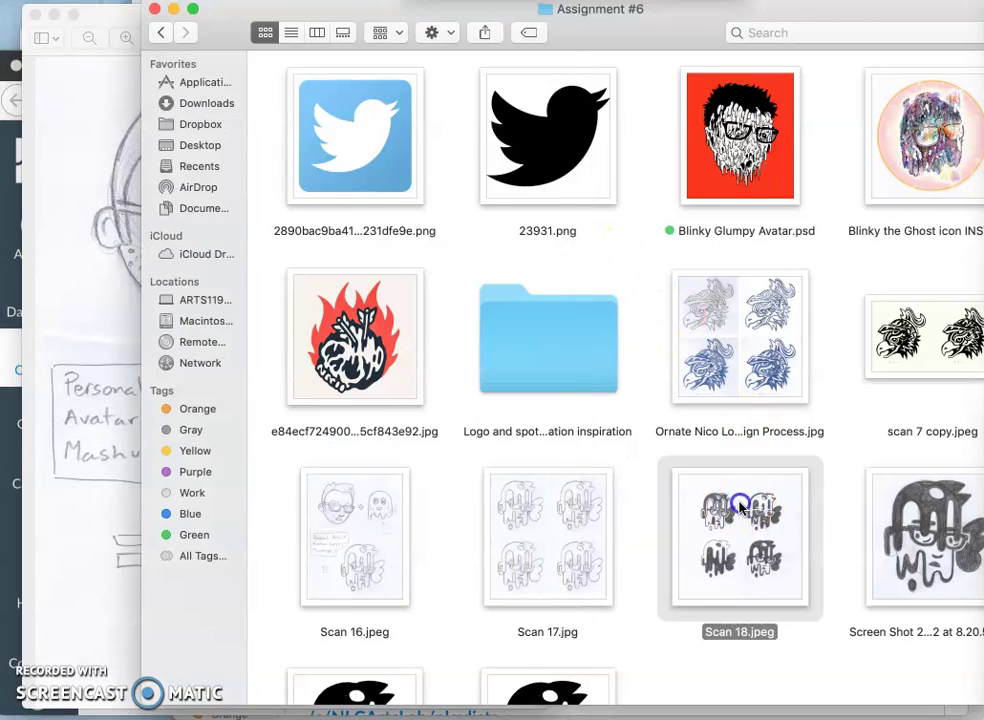
- Open Scan 18.jpeg and zoom out, in, and back out to inspect the four ghost drafts
double_click(738, 506)
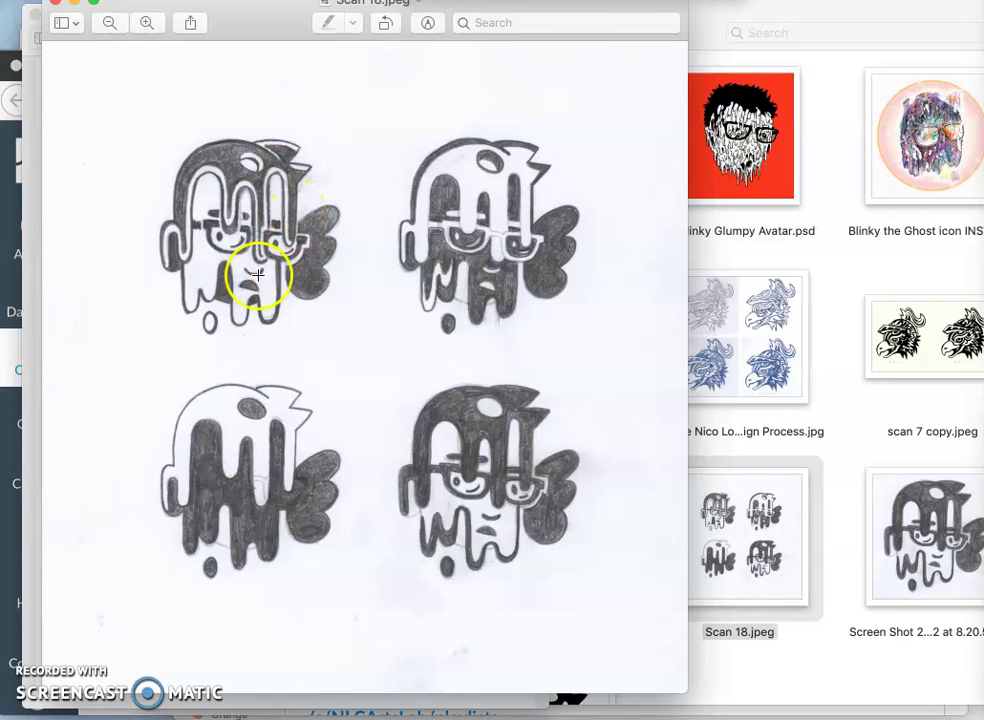
key(super+minus)
key(super+minus)
key(super+minus)
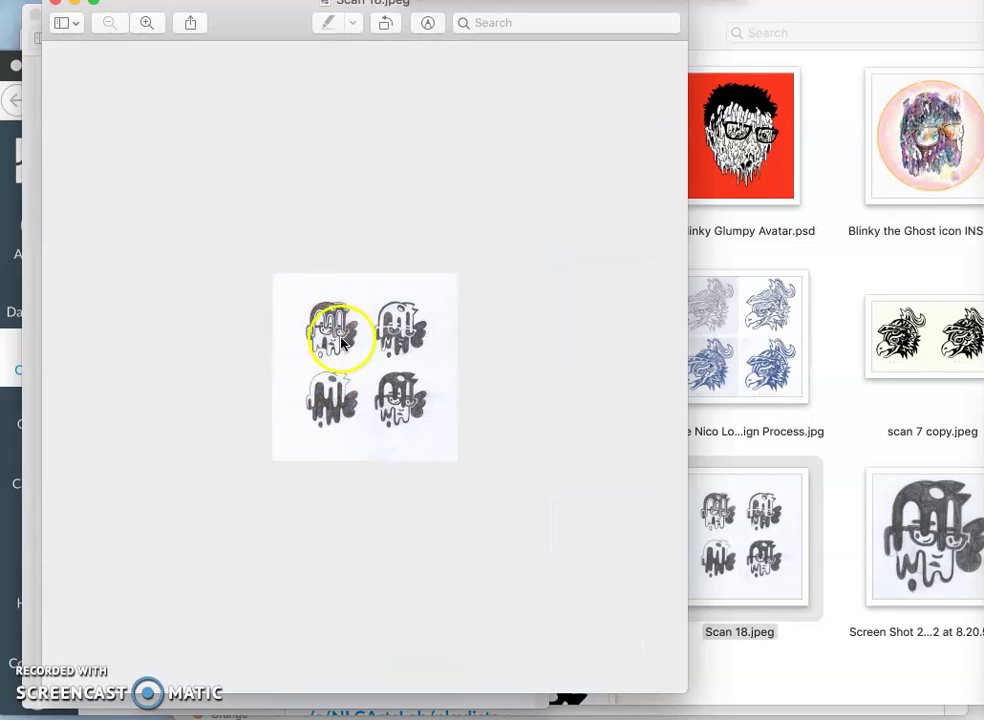
key(super+plus)
key(super+plus)
key(super+plus)
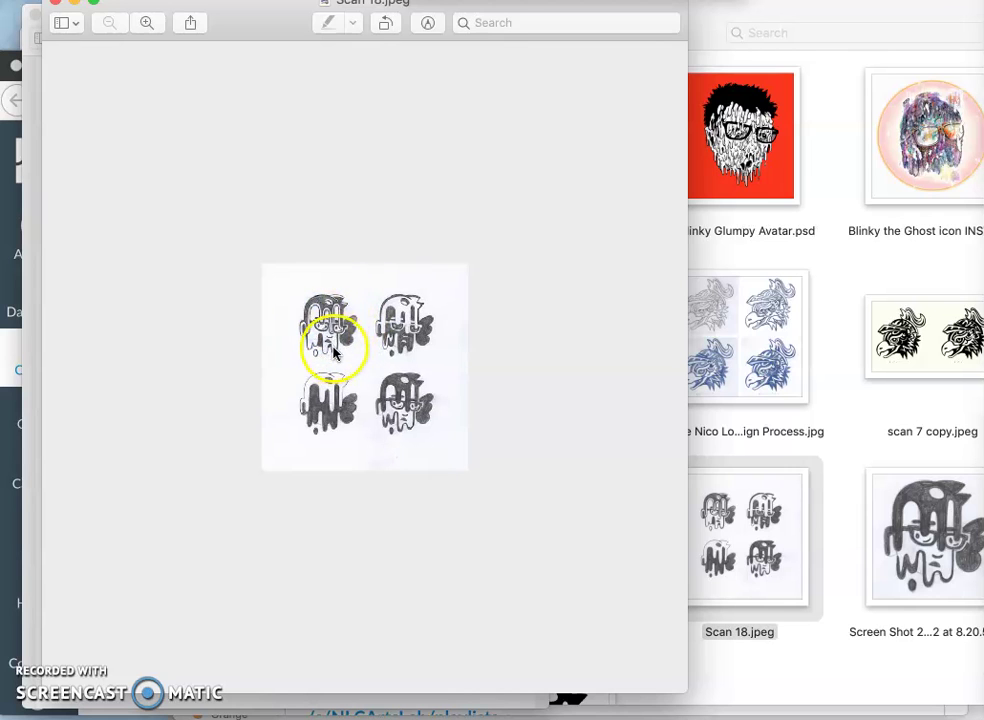
key(super+plus)
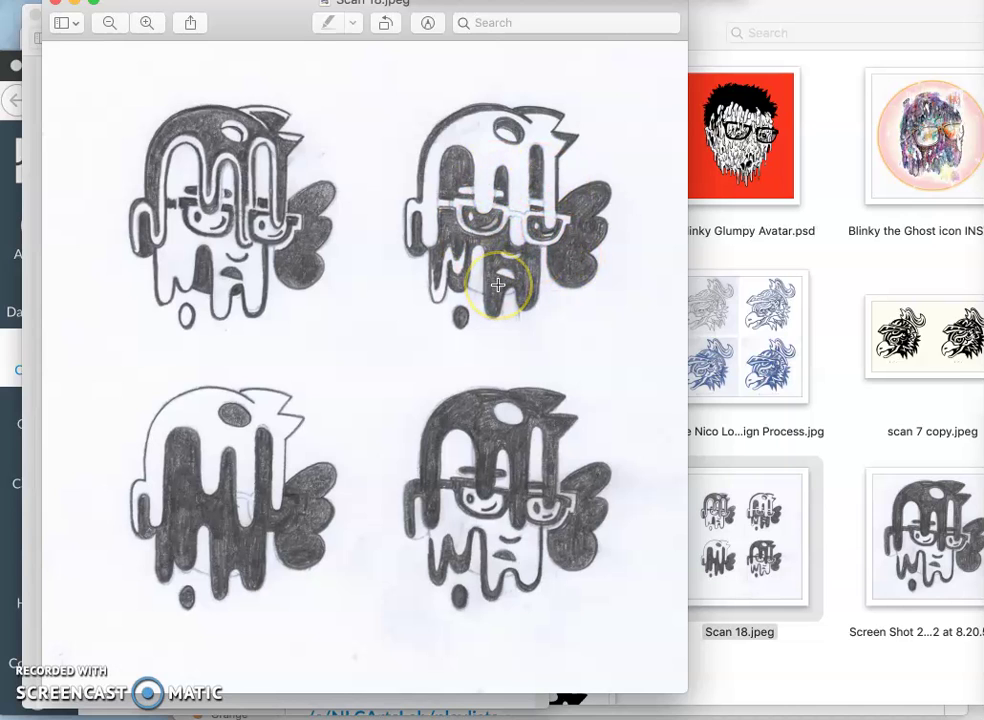
key(super+minus)
key(super+minus)
key(super+minus)
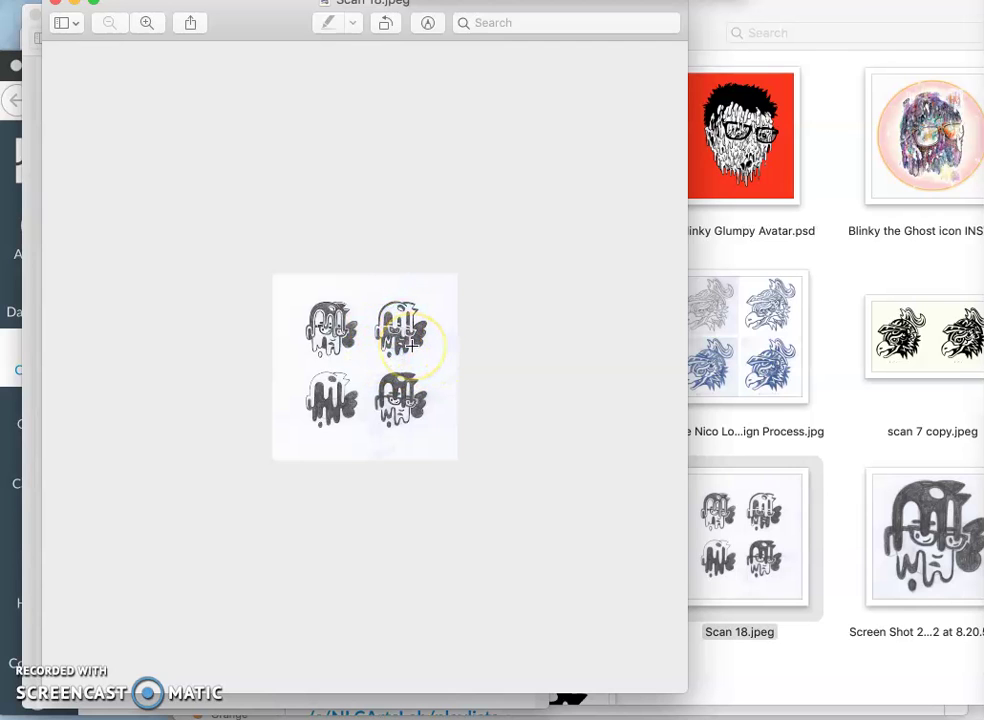
- Zoom and scroll around the Scan 18 sheet to review the four drafts
key(super+9)
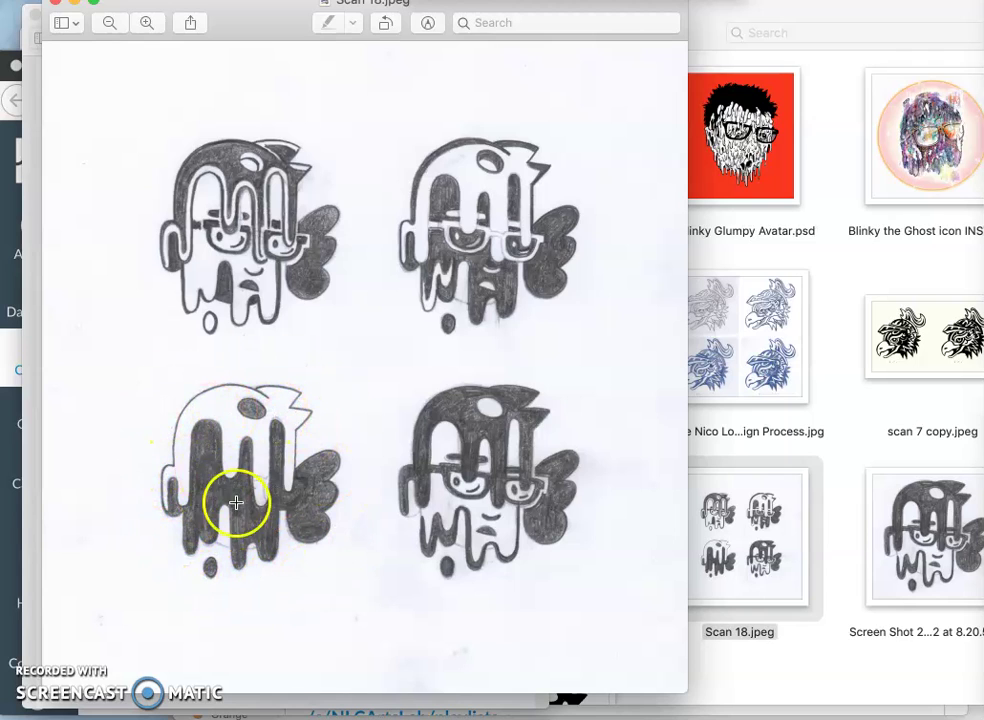
scroll(292, 499, down, 5)
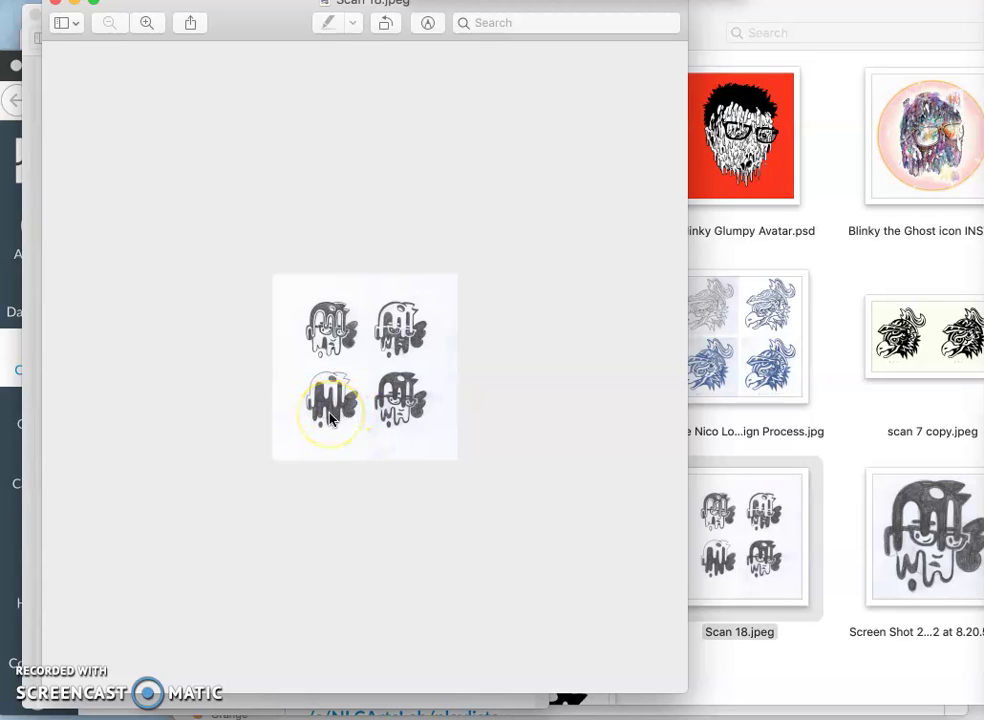
scroll(333, 418, up, 5)
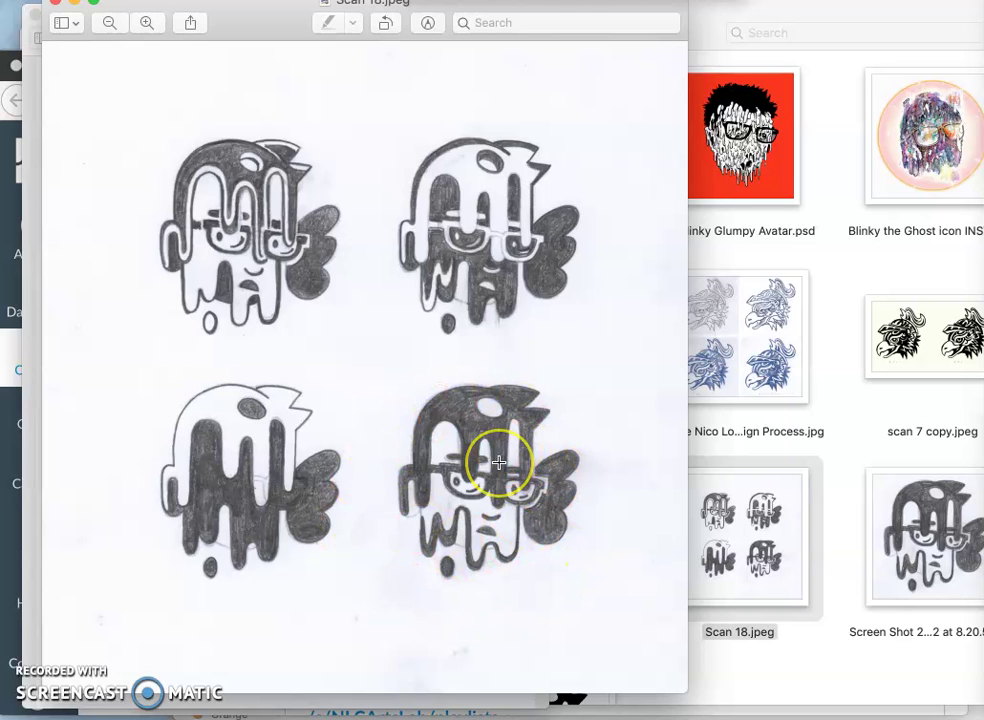
key(super+minus)
key(super+minus)
key(super+minus)
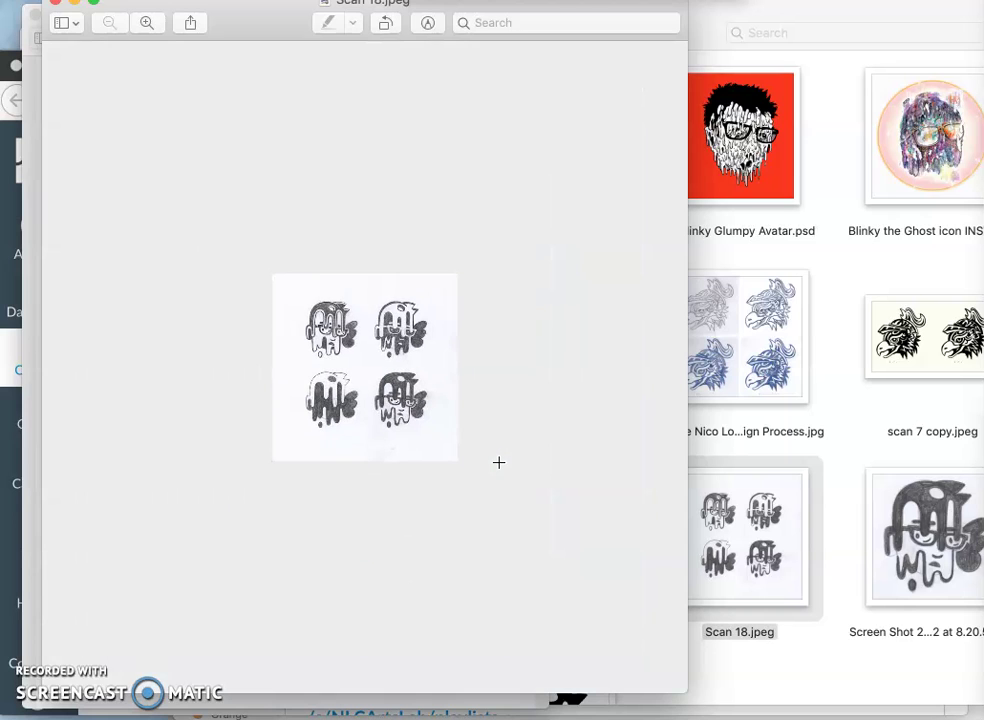
key(super+plus)
key(super+plus)
key(super+plus)
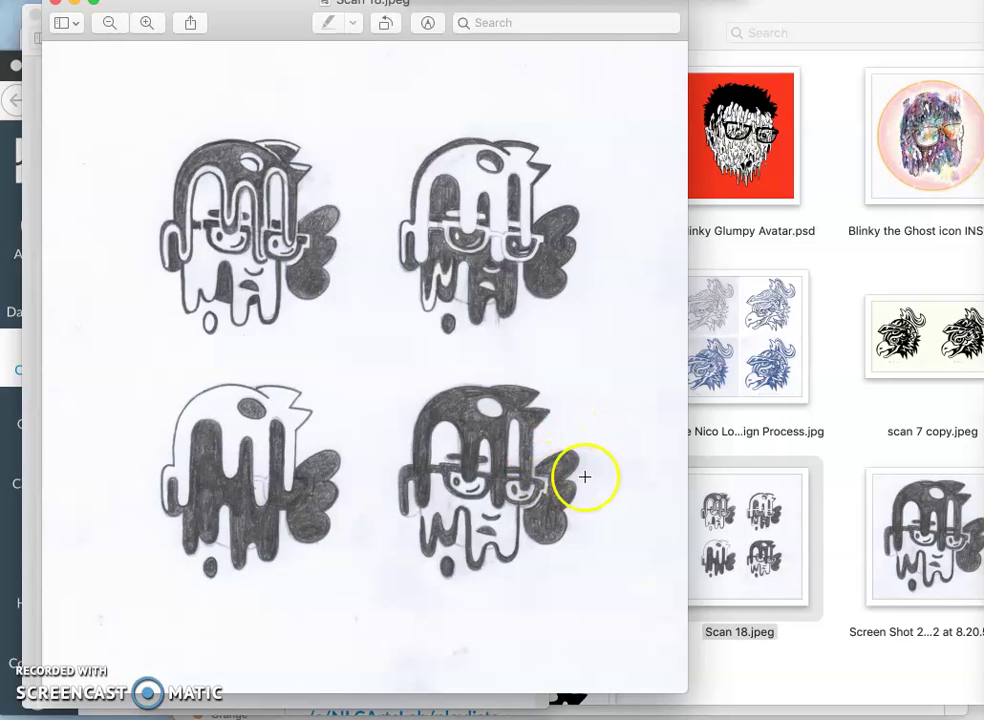
- Open test.psd in Photoshop from the Assignment #6 folder
click(848, 488)
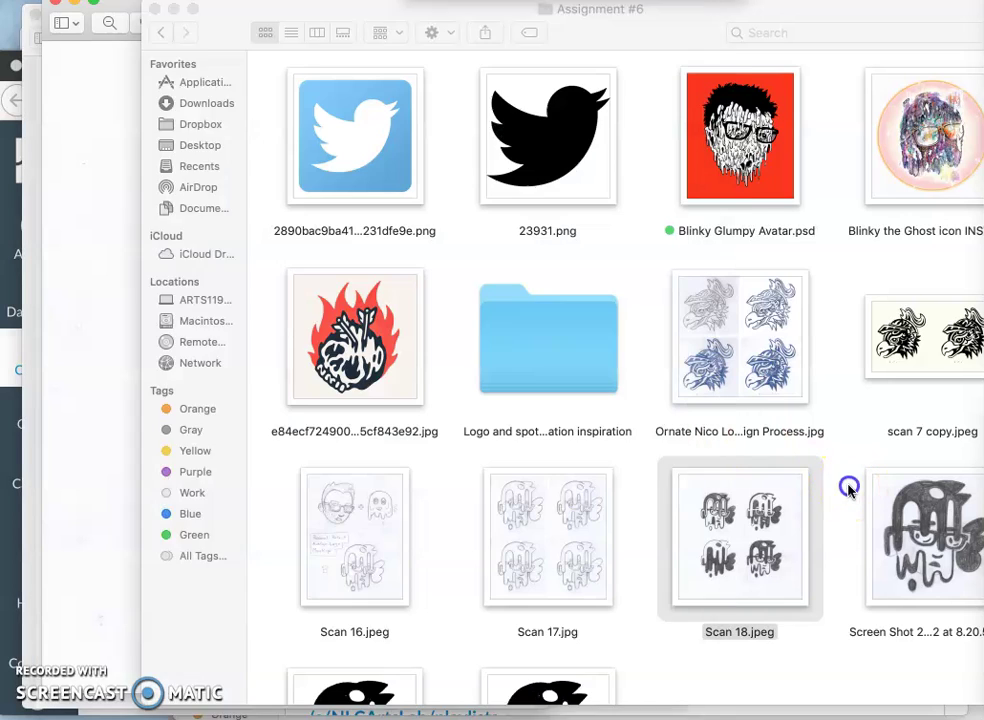
scroll(835, 499, down, 3)
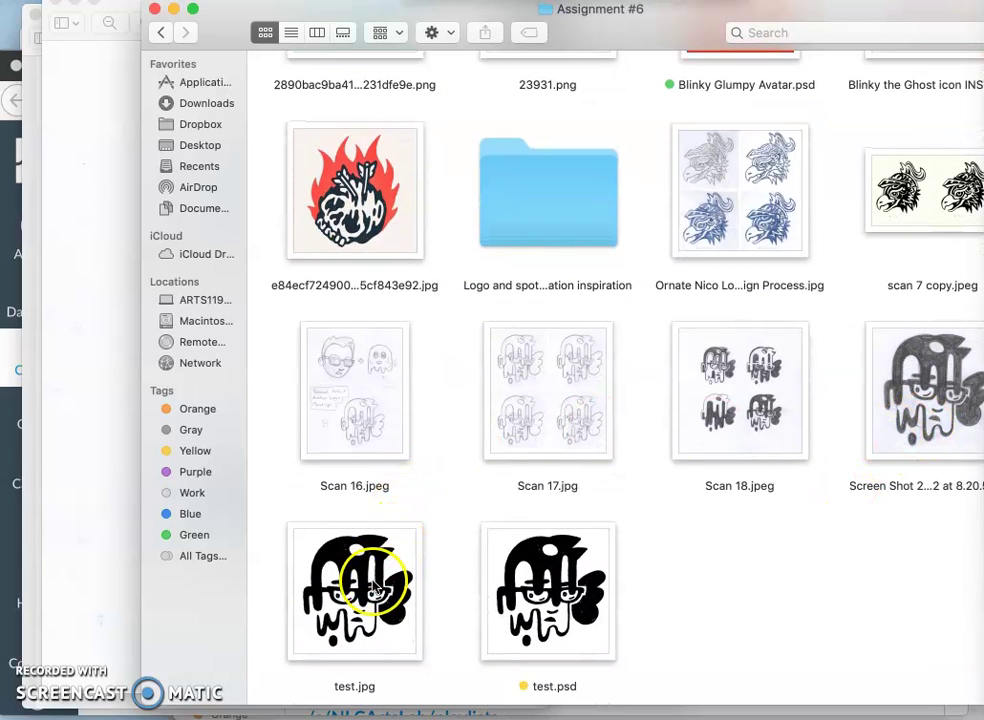
double_click(533, 590)
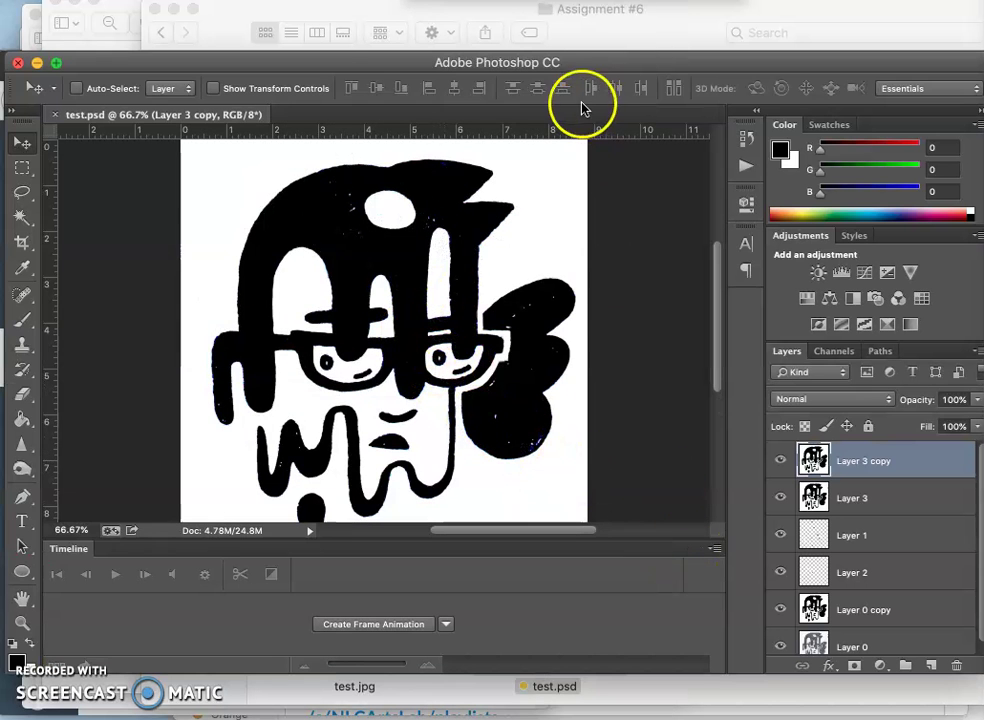
- Hide Layer 3 copy, Layer 1 and Layer 0 copy to reveal the pencil sketch
mouse_move(420, 8)
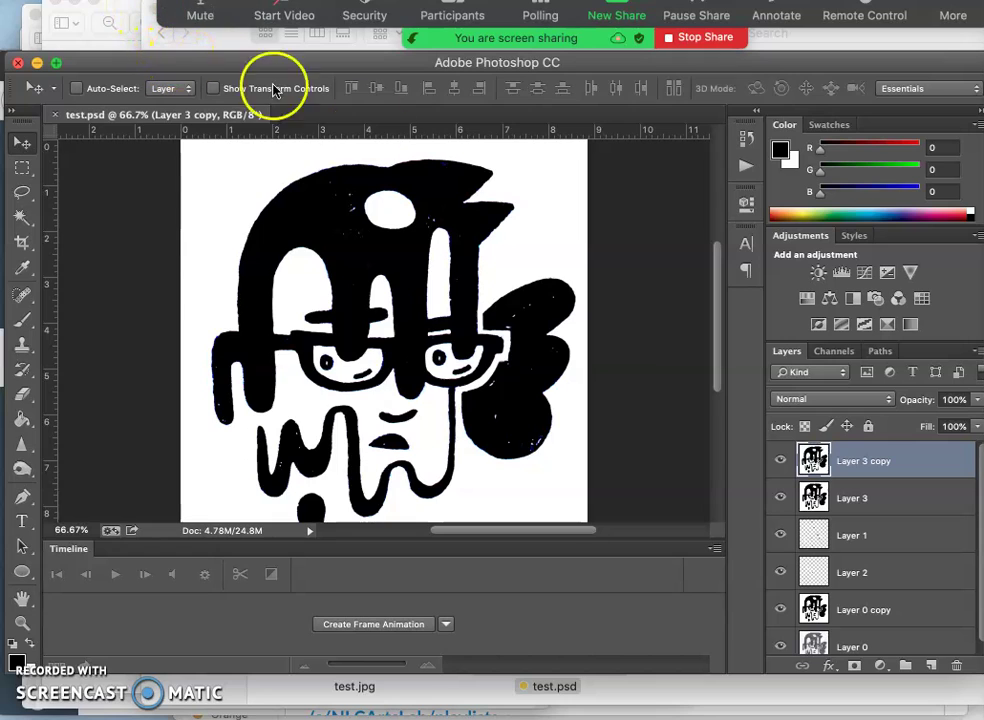
click(781, 462)
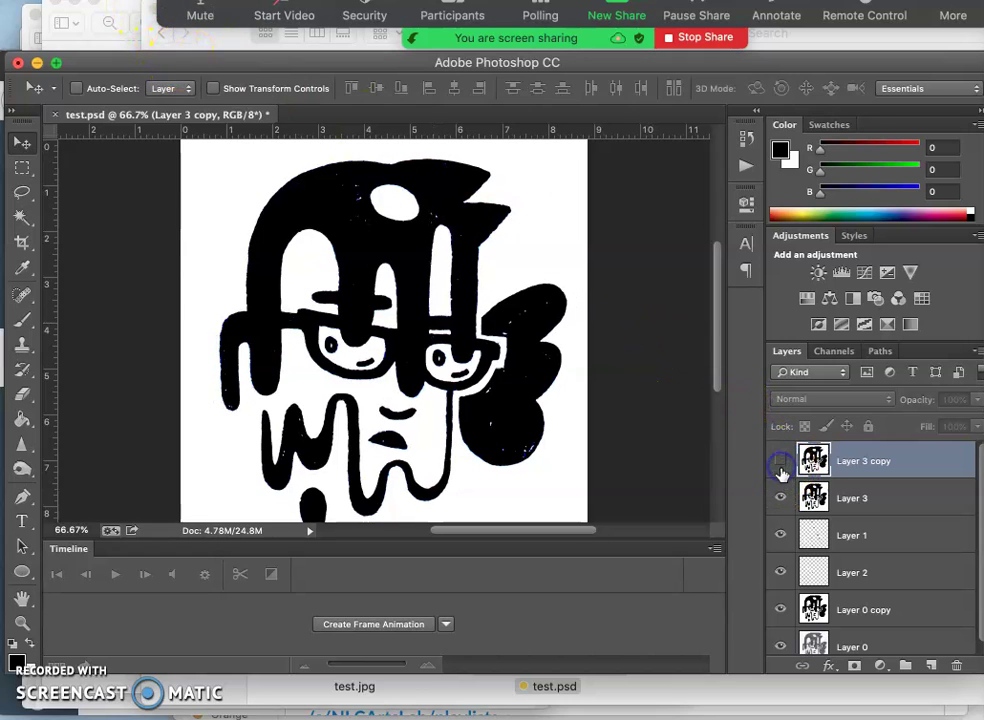
click(782, 535)
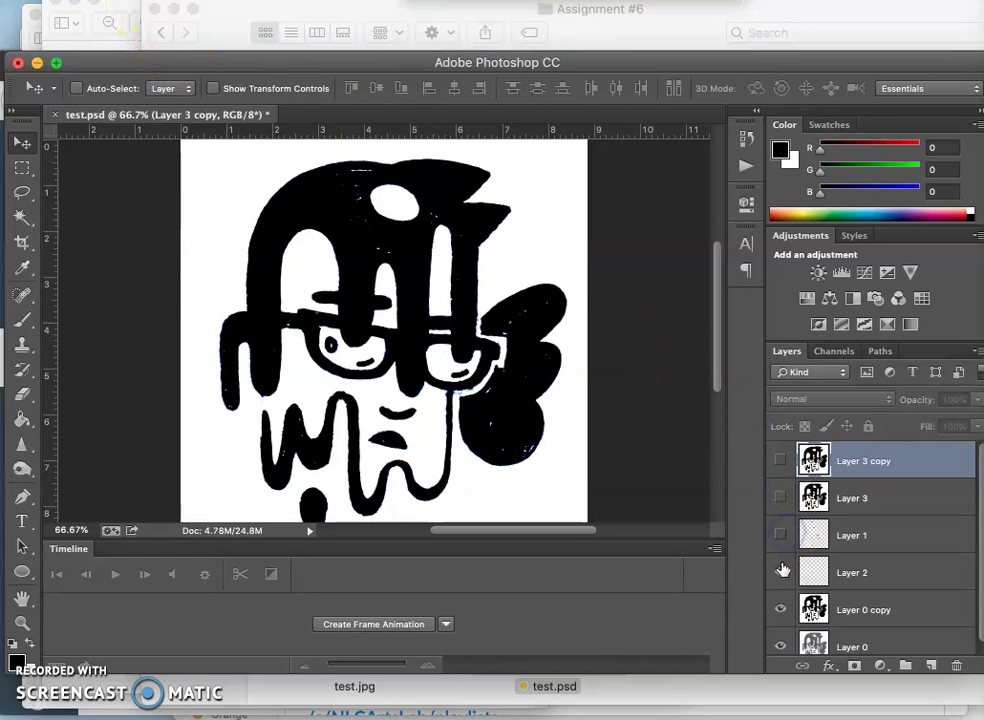
click(781, 607)
scroll(784, 604, down, 1)
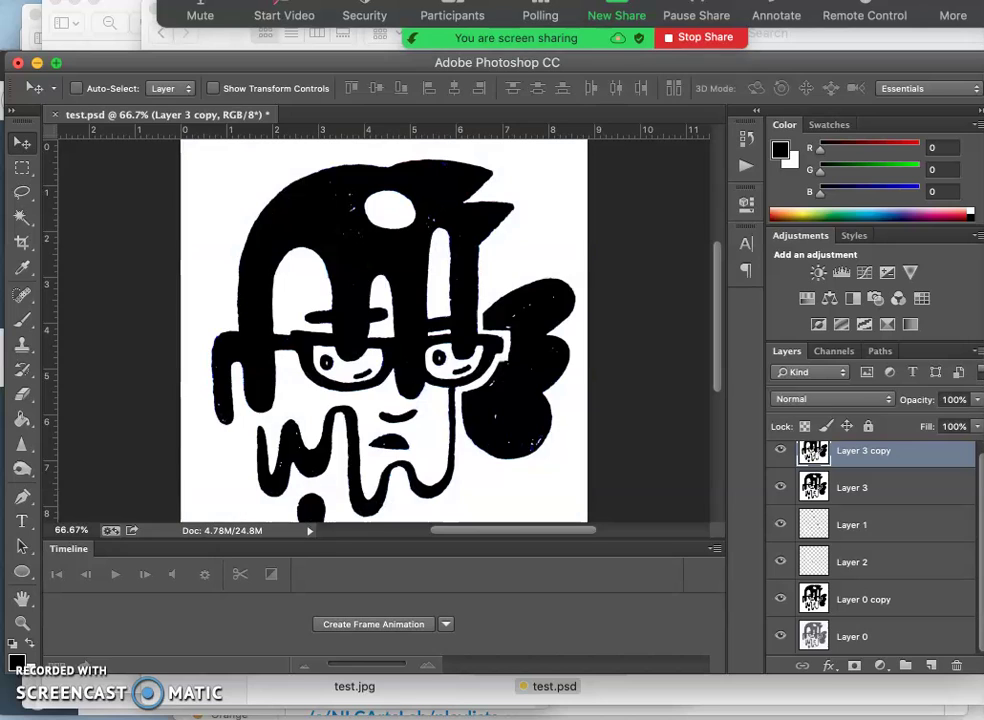
- Close the Timeline panel and hide Layer 3 copy, Layer 1 and Layer 0 copy again
click(590, 2)
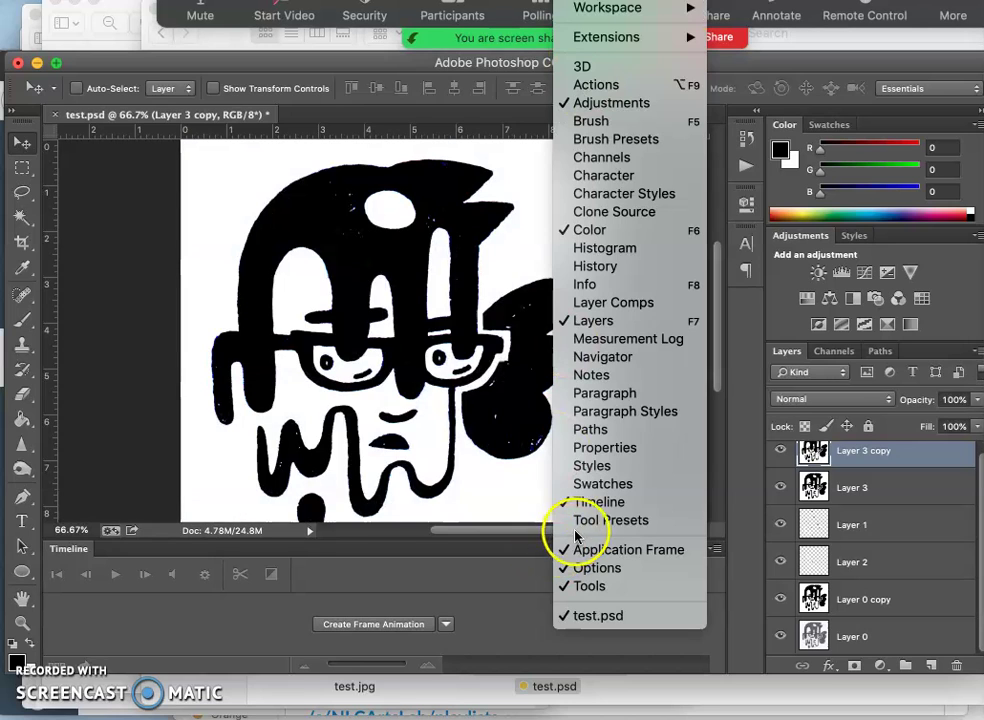
click(588, 502)
click(781, 451)
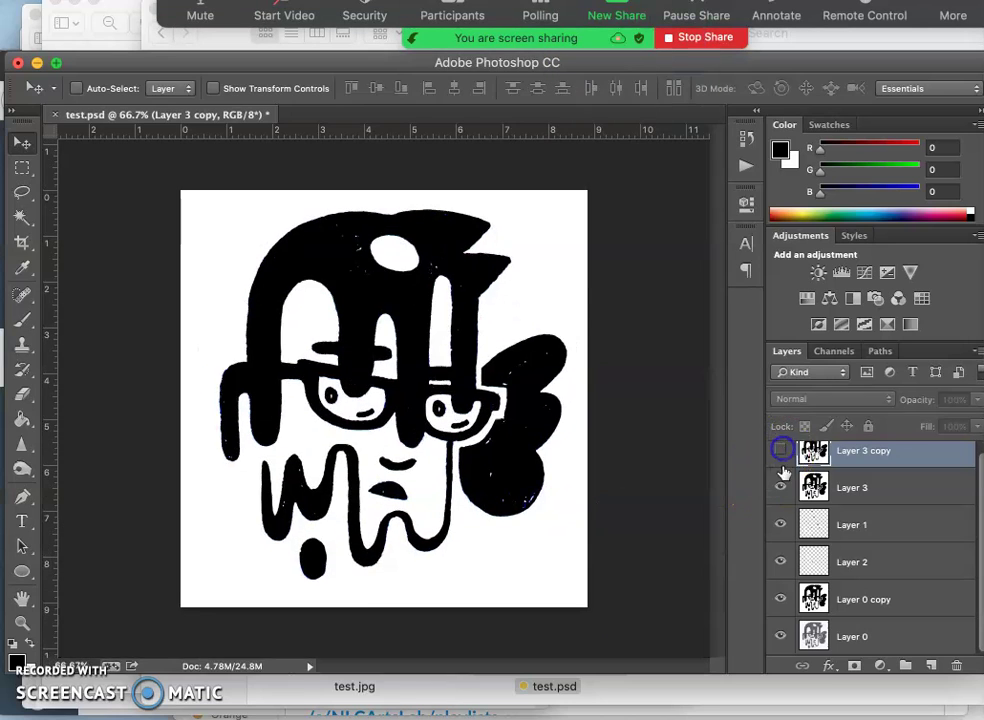
click(780, 524)
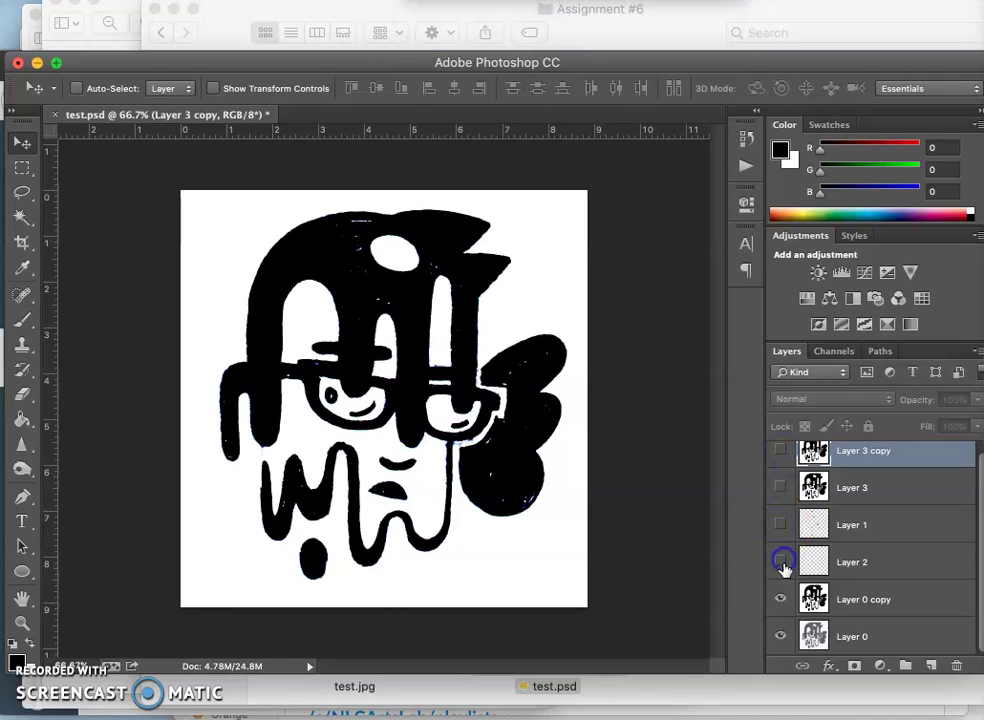
click(780, 599)
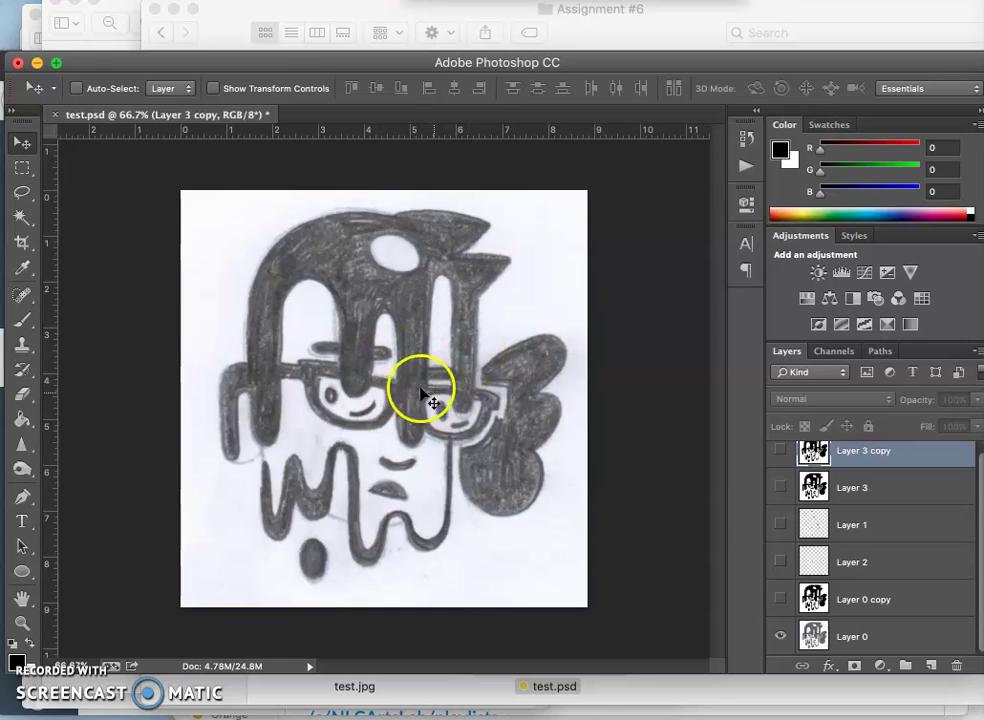
- Turn Layer 0 copy, Layer 2, Layer 1, Layer 3 and Layer 3 copy back on
click(782, 600)
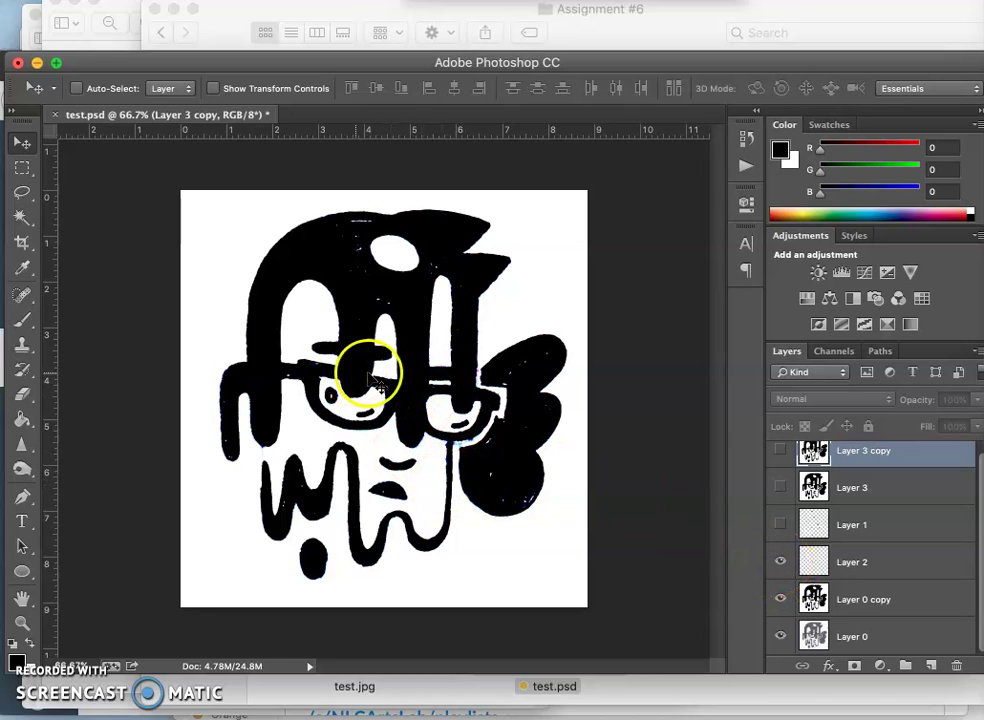
click(779, 562)
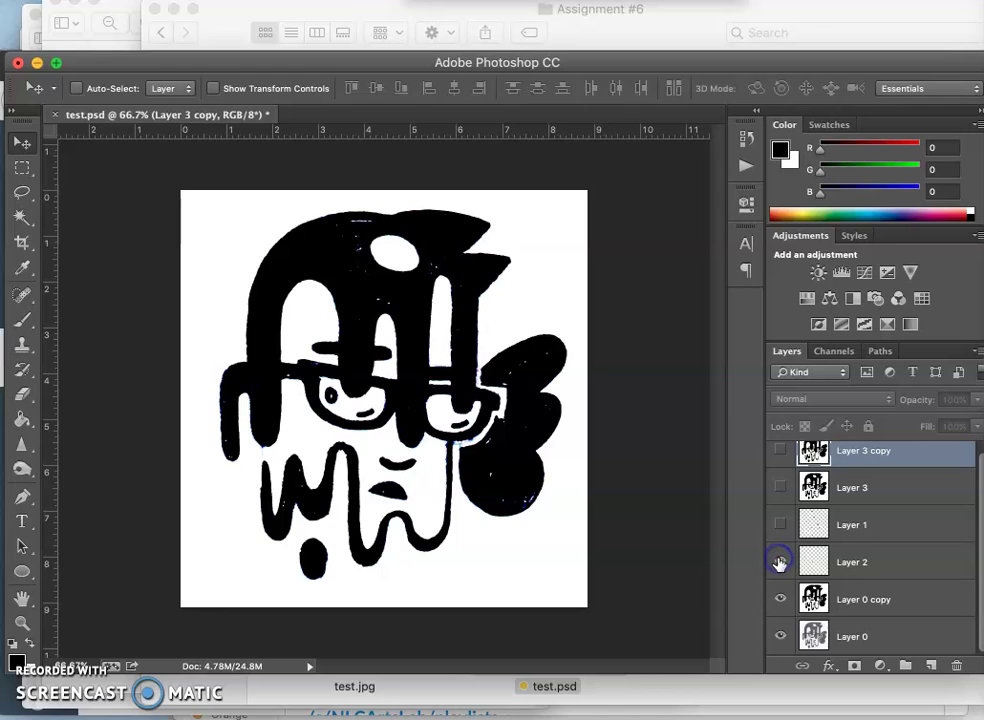
click(780, 525)
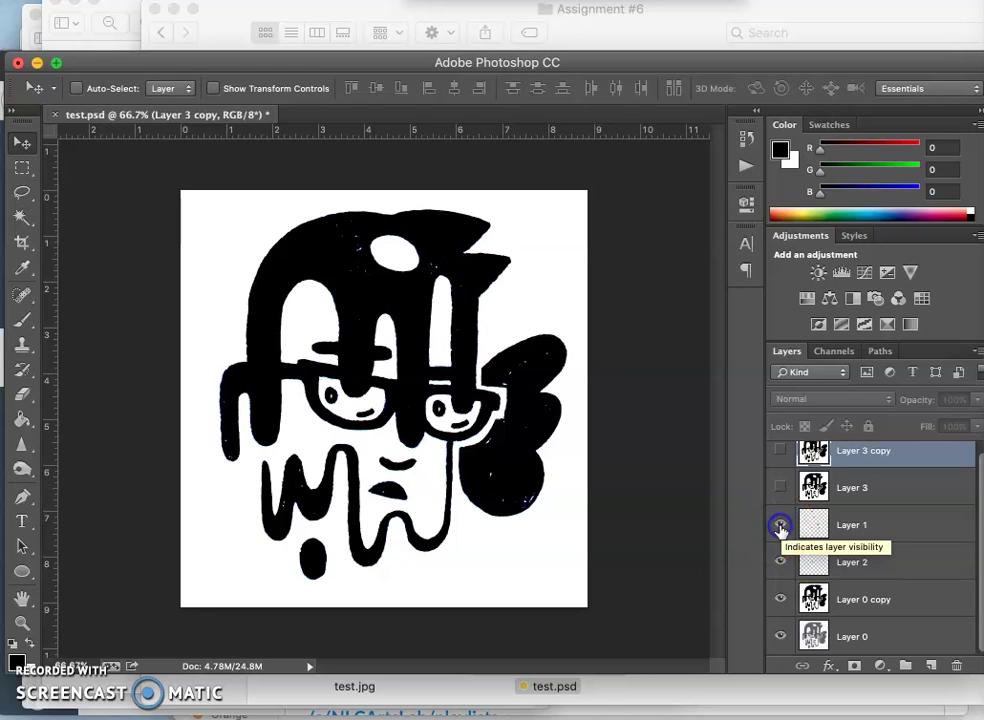
drag(503, 418, 466, 455)
click(781, 487)
scroll(803, 492, up, 1)
click(782, 462)
click(782, 462)
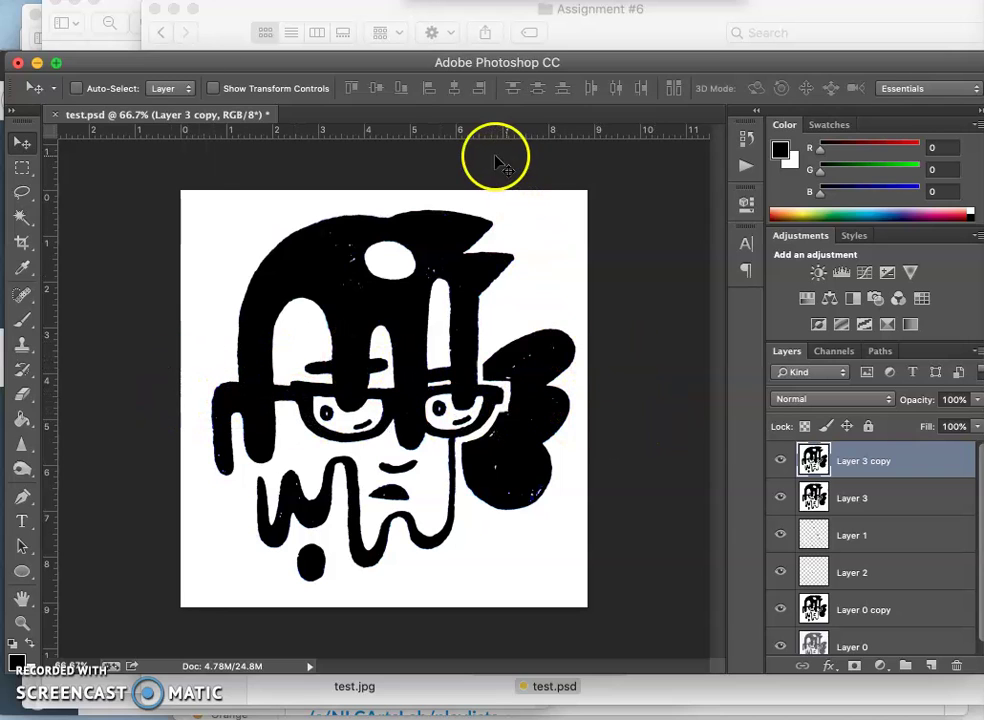
- Add a horizontal guide at glasses level and toggle Layer 3 copy off and on to compare
mouse_move(472, 130)
mouse_down()
mouse_move(448, 427)
mouse_move(480, 125)
mouse_up()
click(779, 463)
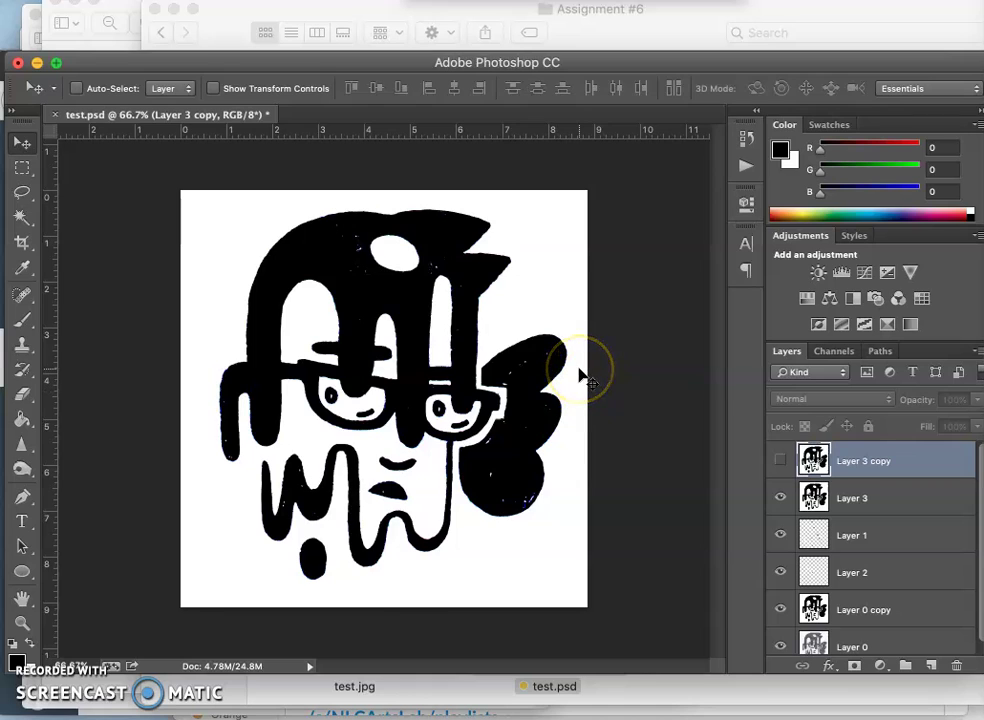
click(780, 462)
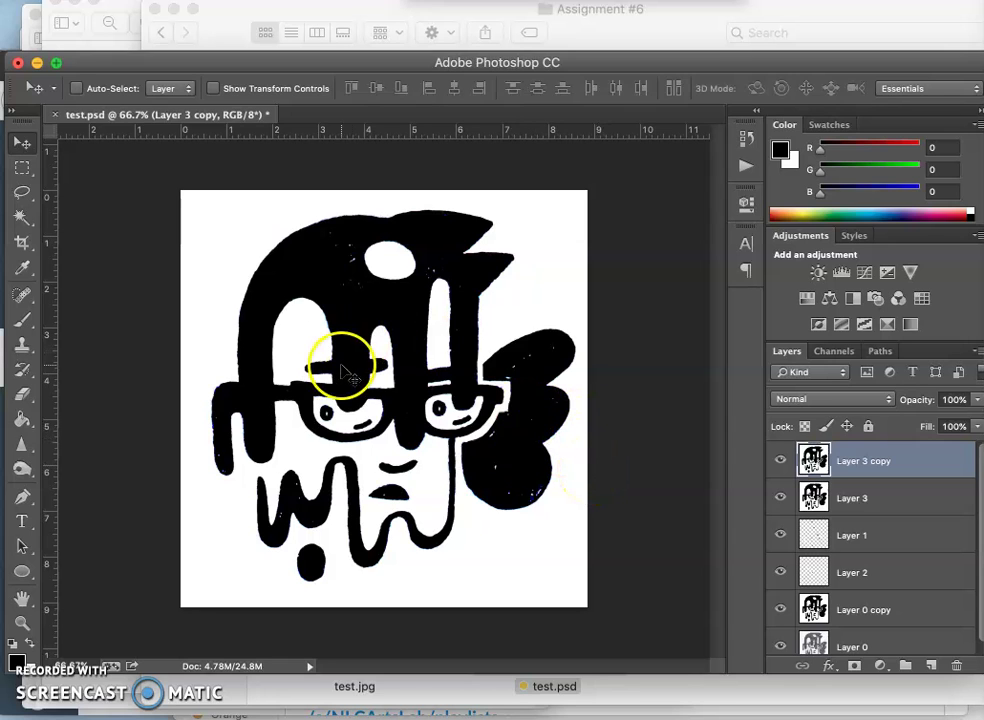
click(780, 463)
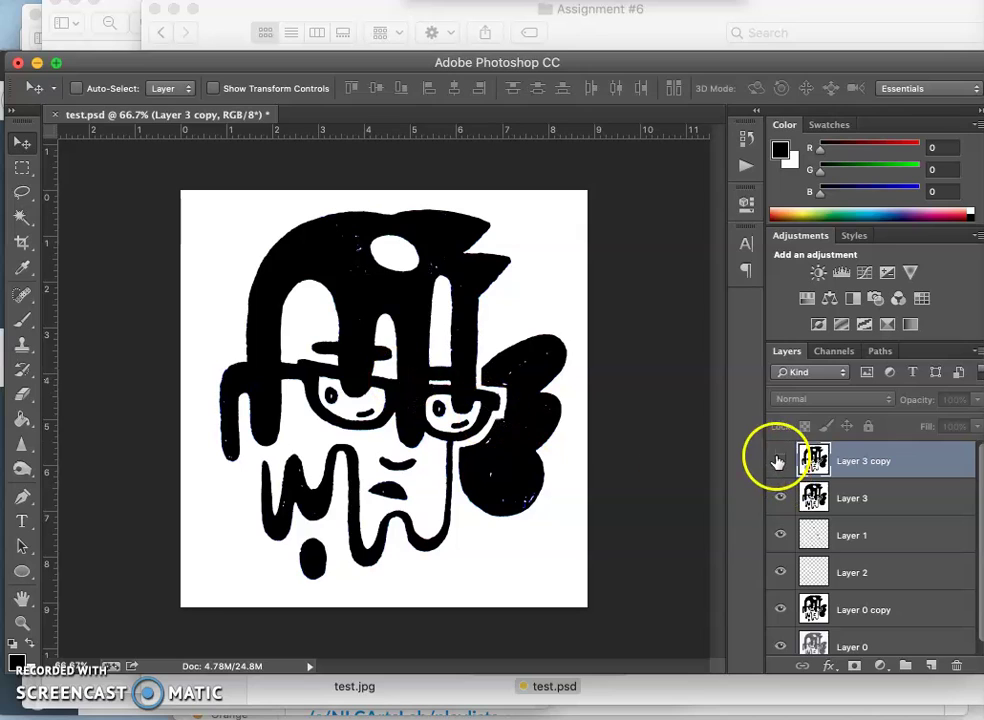
click(779, 461)
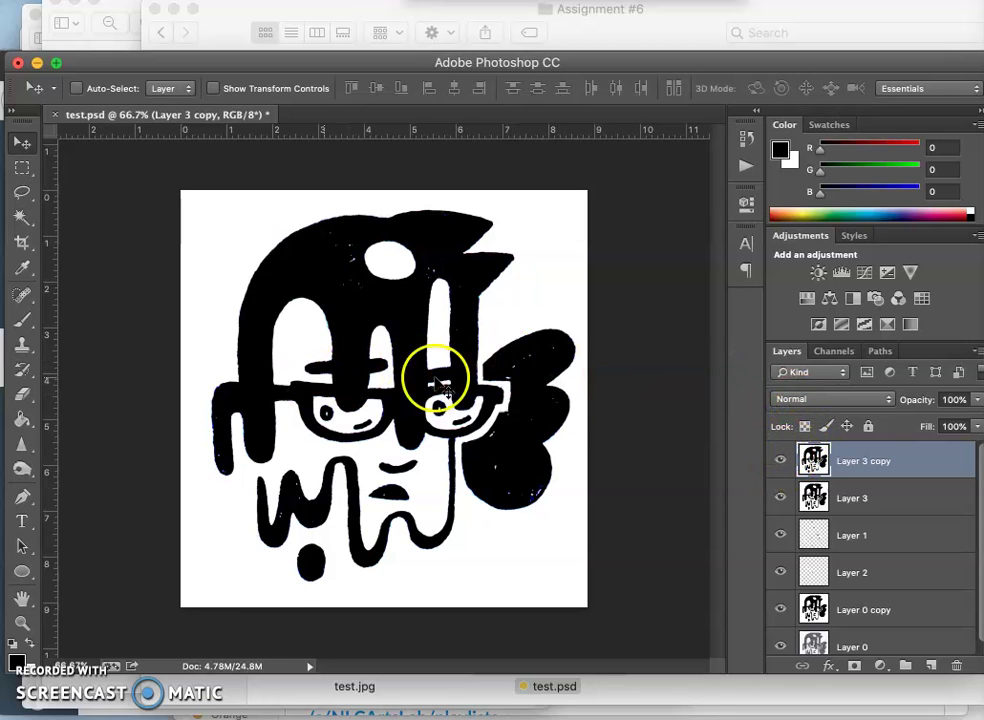
key(super+minus)
key(super+minus)
key(super+minus)
key(super+minus)
key(super+minus)
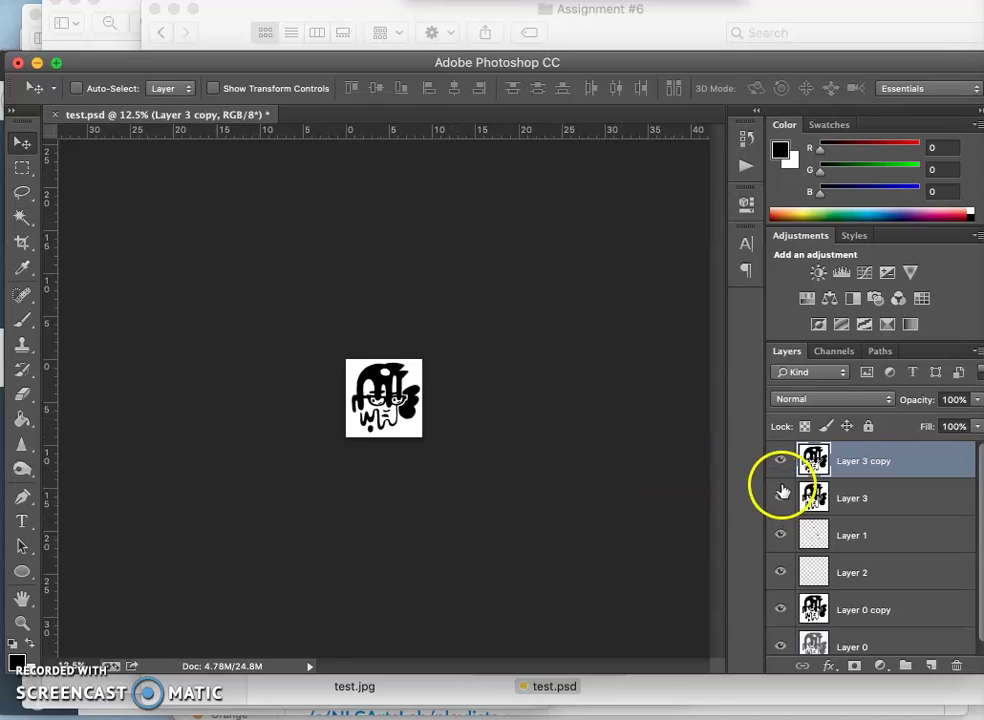
- Toggle Layer 3 copy to compare versions, leave it hidden, and zoom back to 50%
click(781, 461)
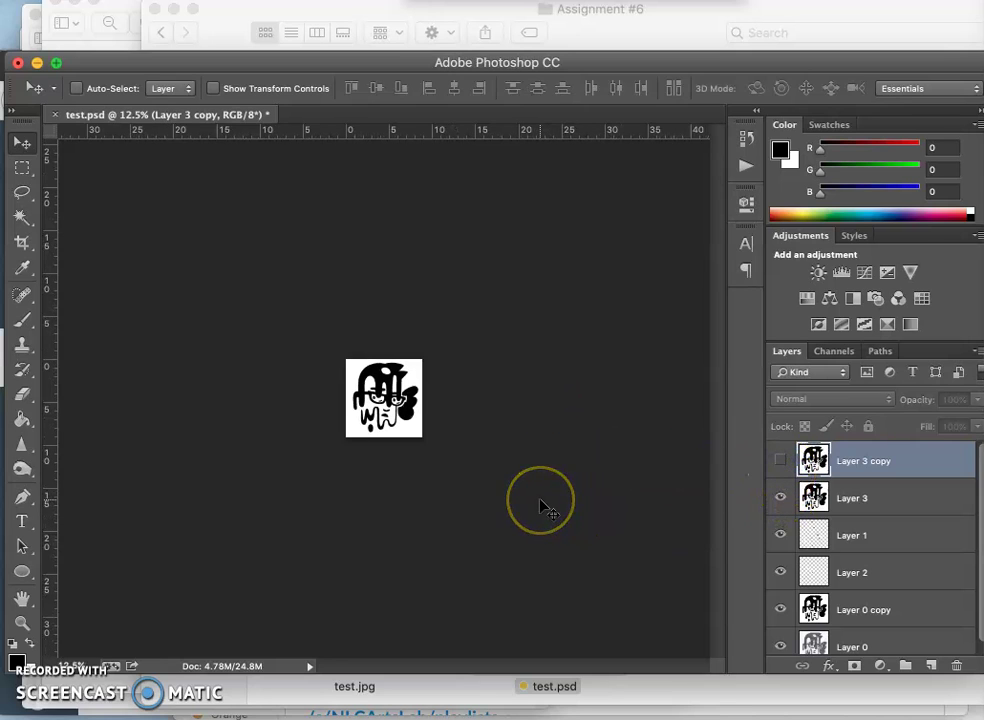
key(super+equal)
key(super+equal)
key(super+equal)
key(super+equal)
key(super+equal)
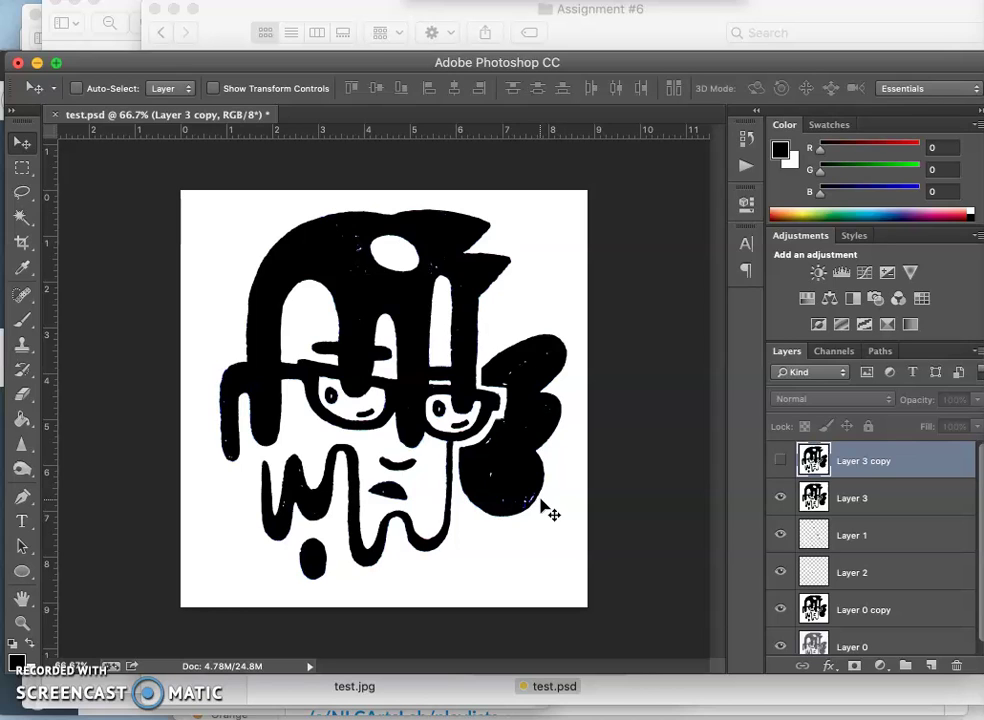
click(781, 461)
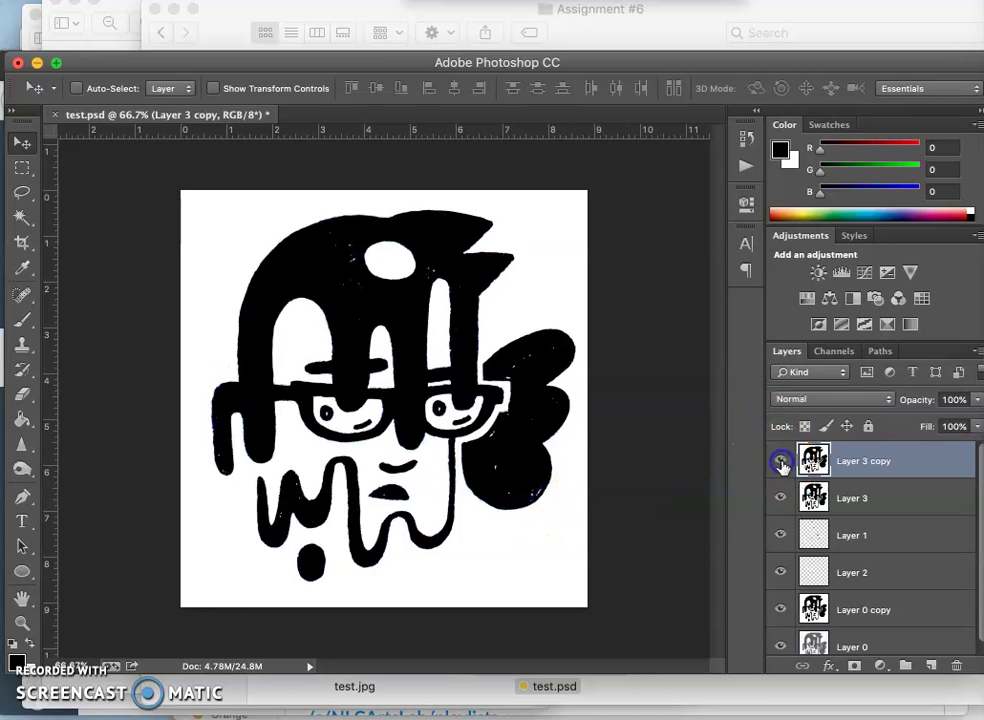
click(781, 462)
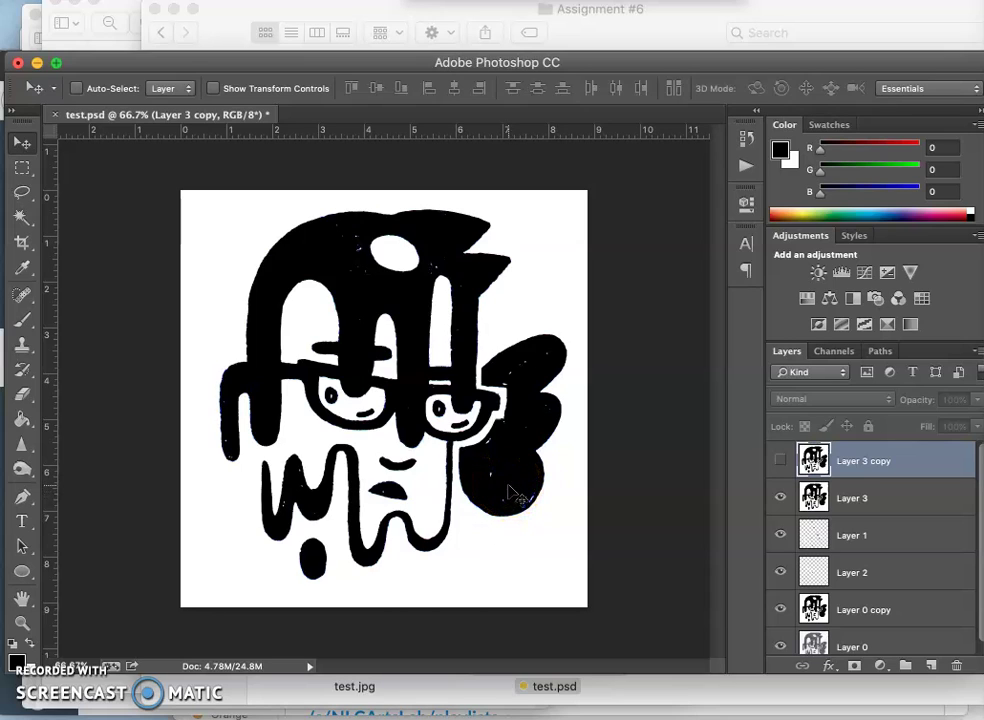
key(super+minus)
key(super+minus)
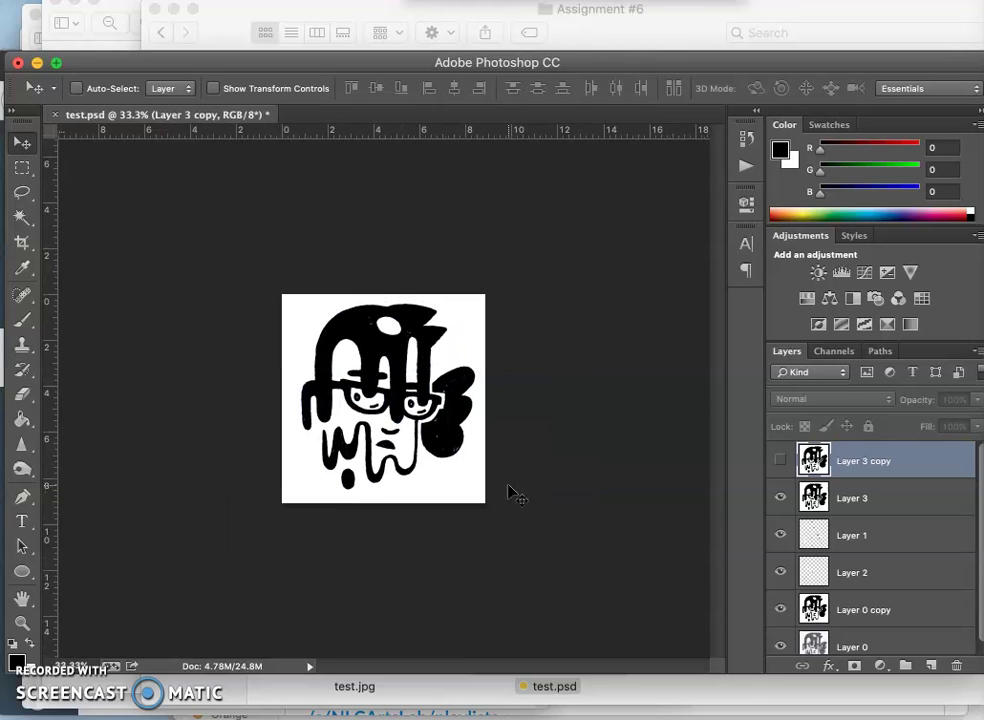
key(super+plus)
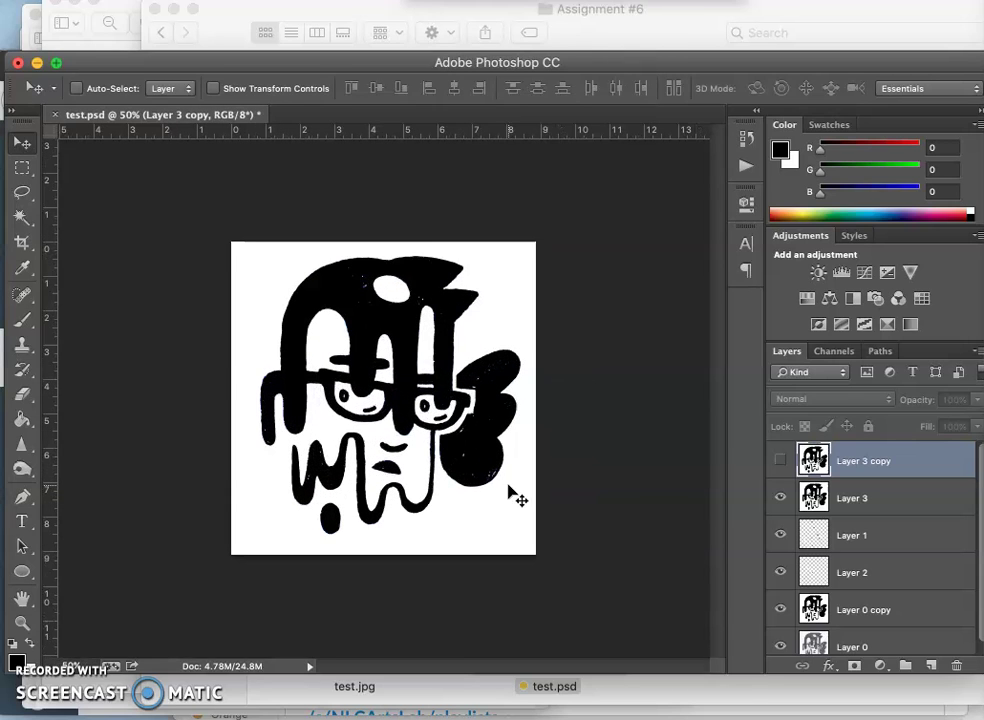
- Toggle Layer 3 copy on and off to compare it with Layer 3, zooming to 66.7%
click(782, 462)
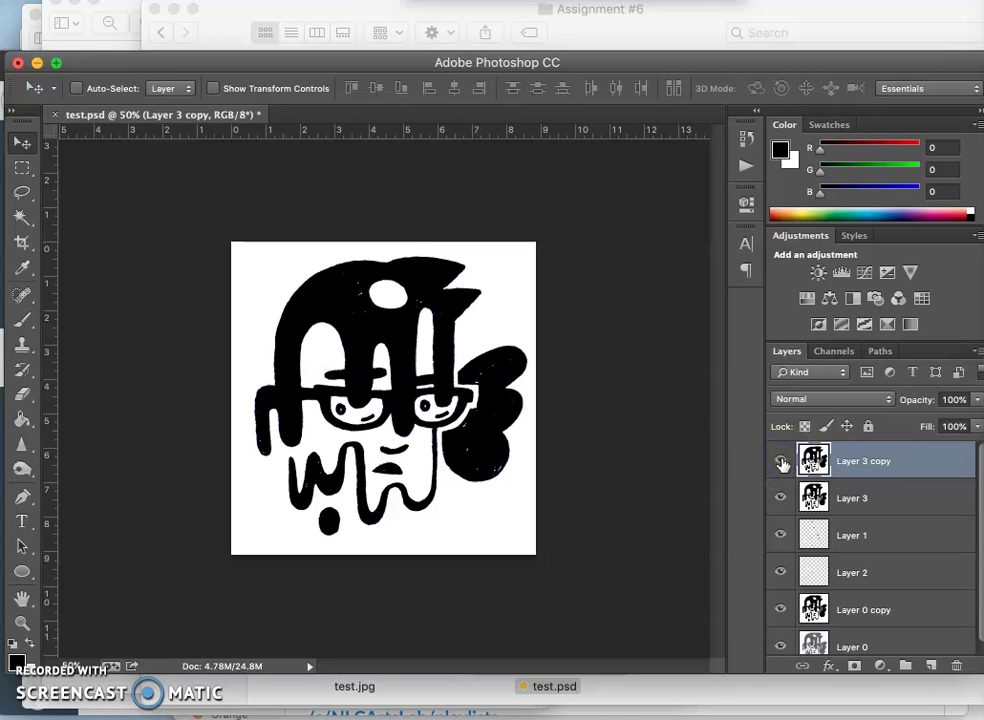
click(782, 462)
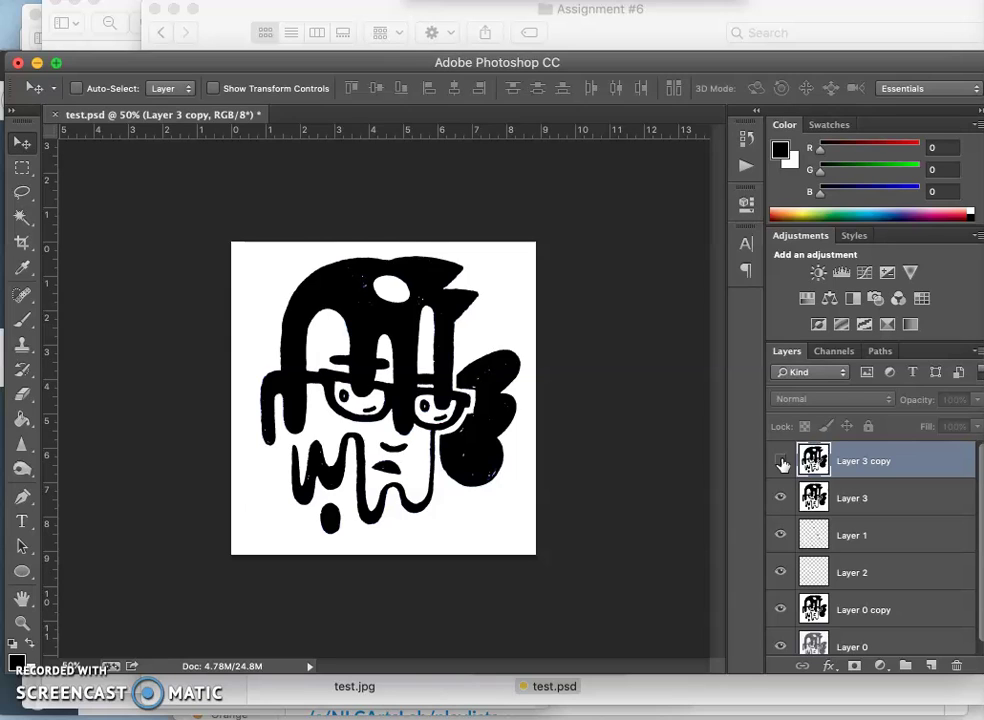
click(781, 461)
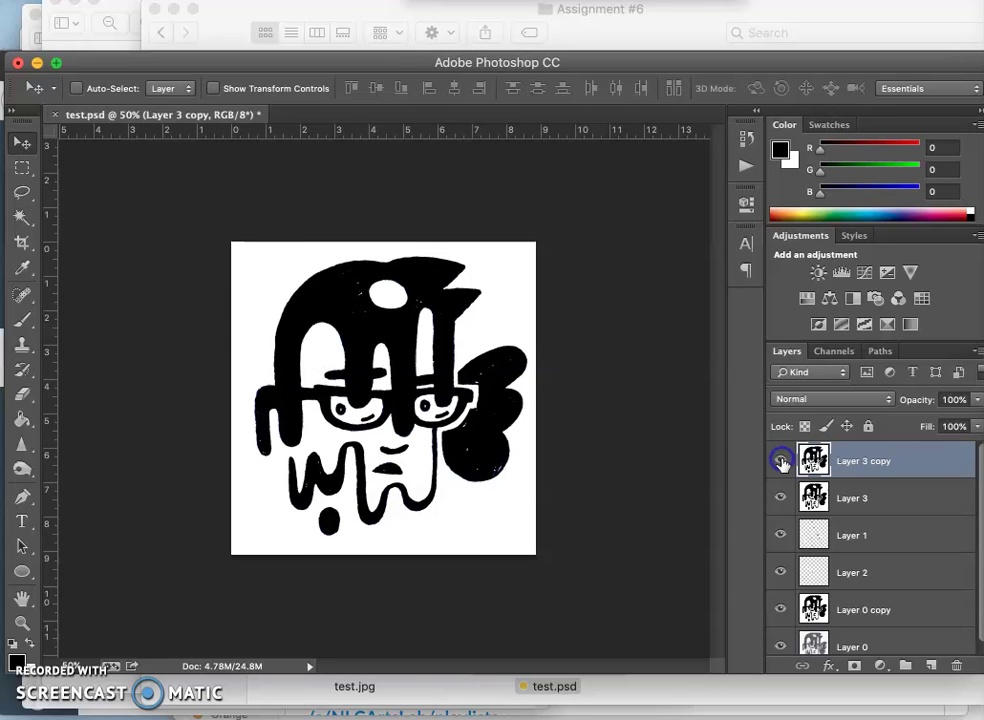
click(781, 461)
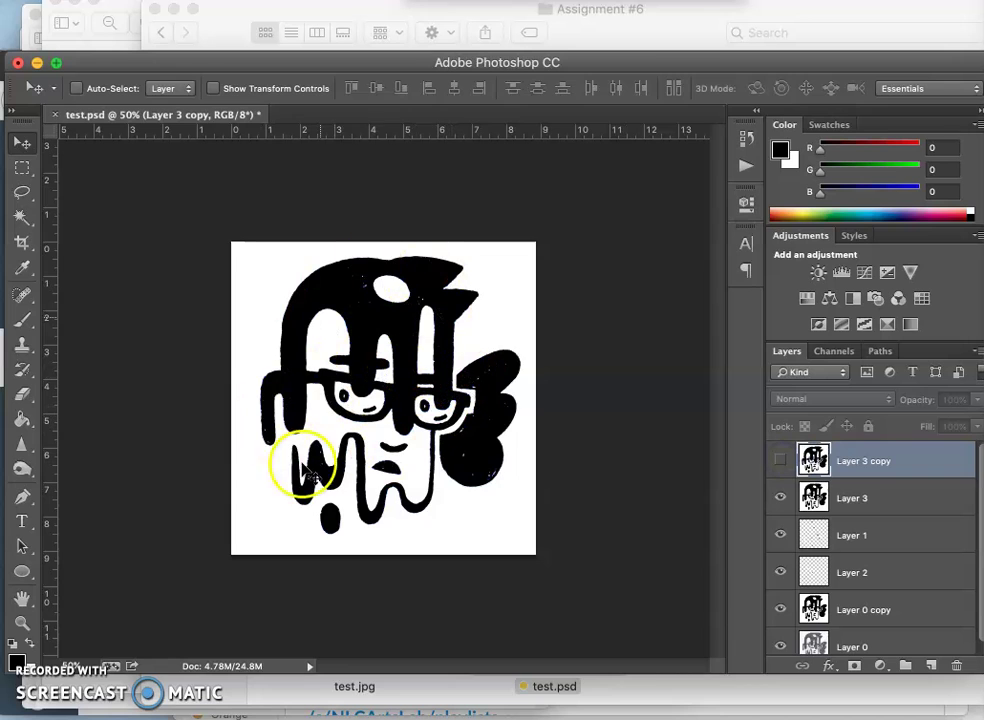
key(super+plus)
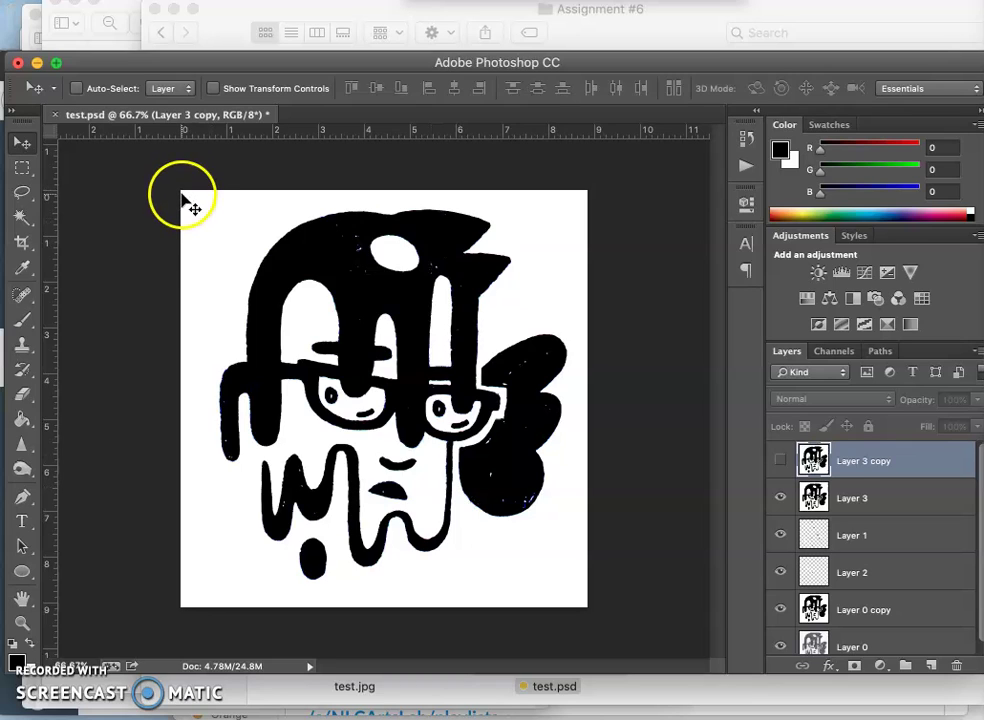
- Nudge Layer 3 copy a few pixels right, check its alignment, and hide it
drag(185, 200, 588, 613)
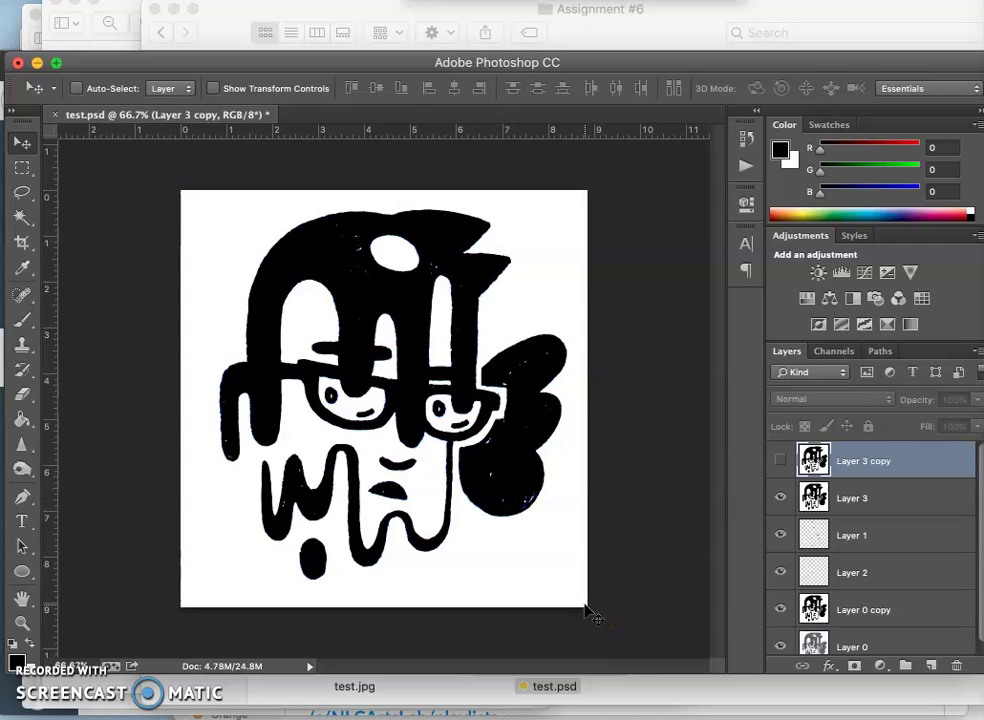
click(782, 458)
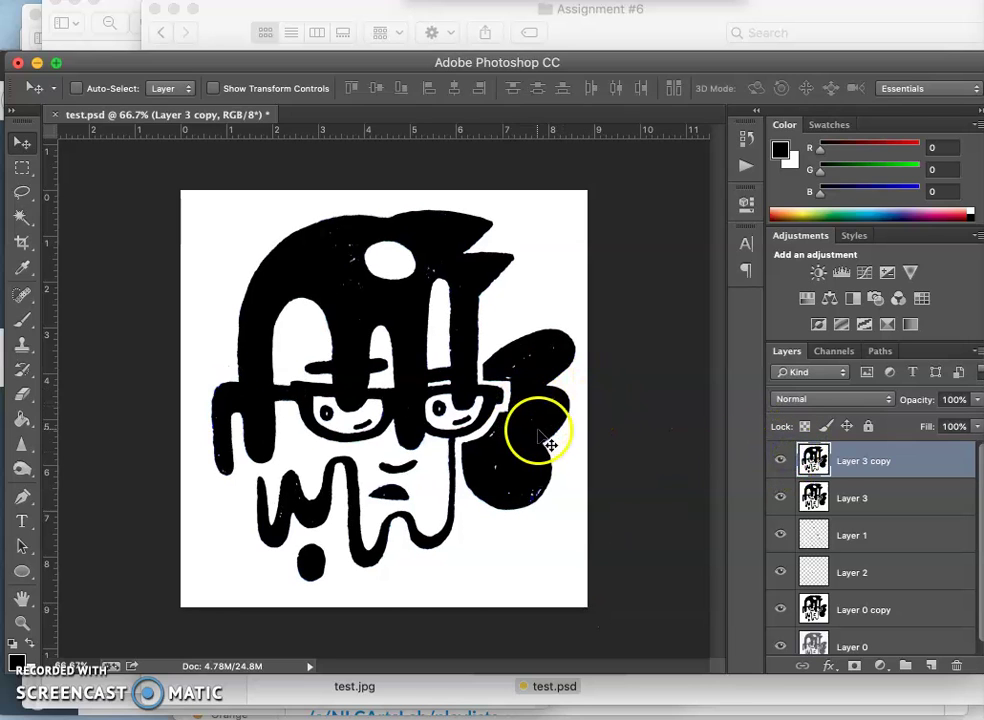
click(781, 459)
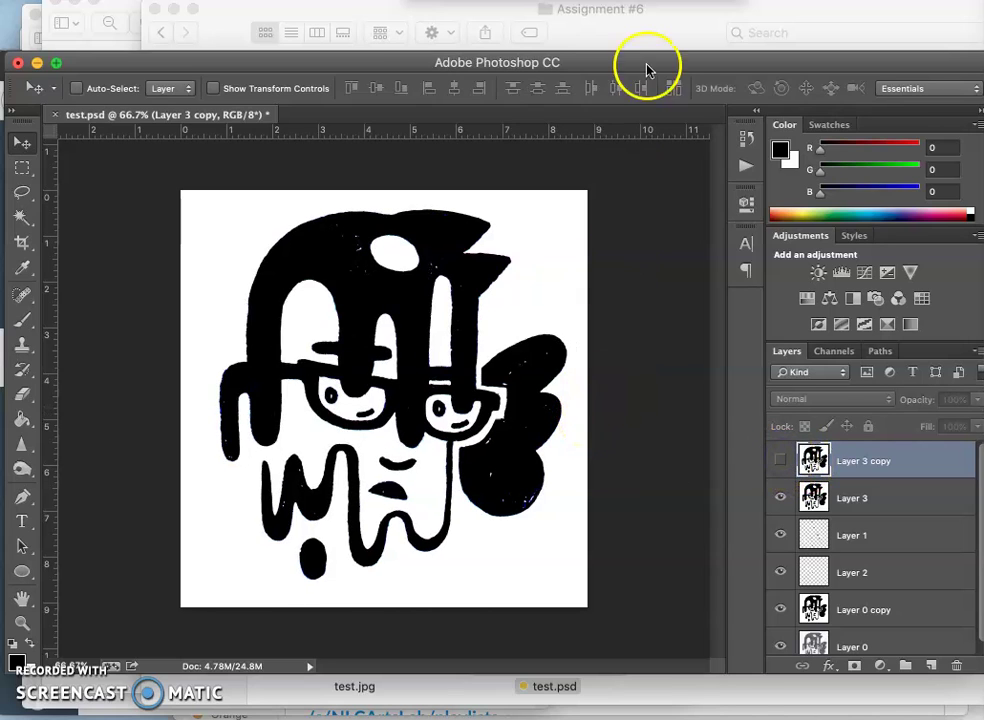
- Move the desktop screenshot into the Assignment #6 folder and give it a green tag
click(621, 37)
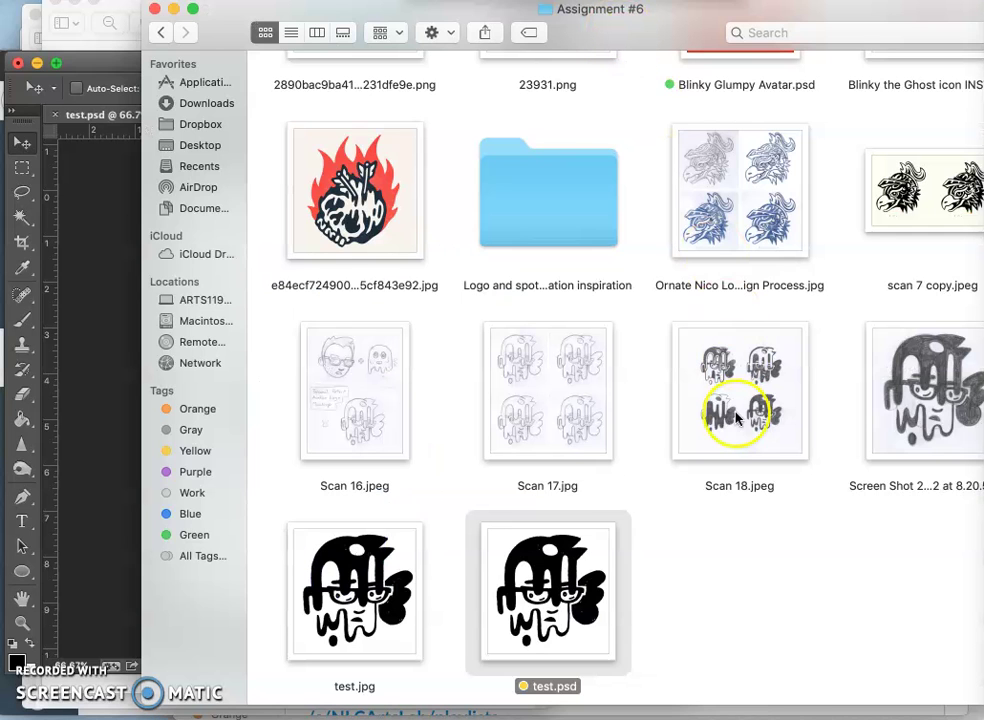
scroll(717, 587, down, 1)
key(F11)
click(782, 555)
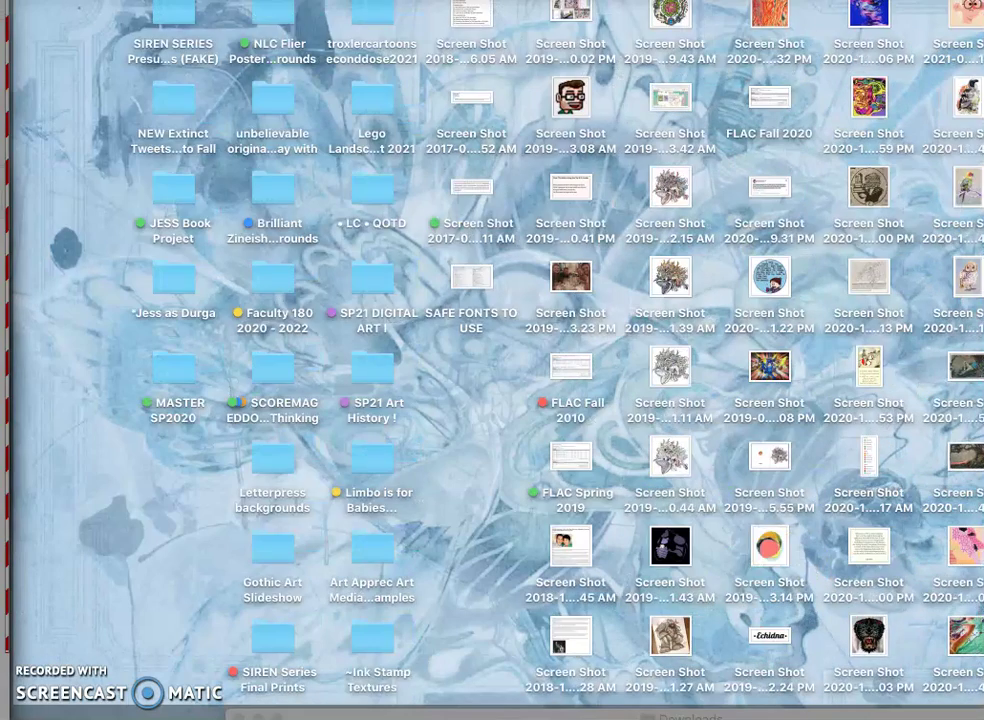
drag(960, 30, 700, 520)
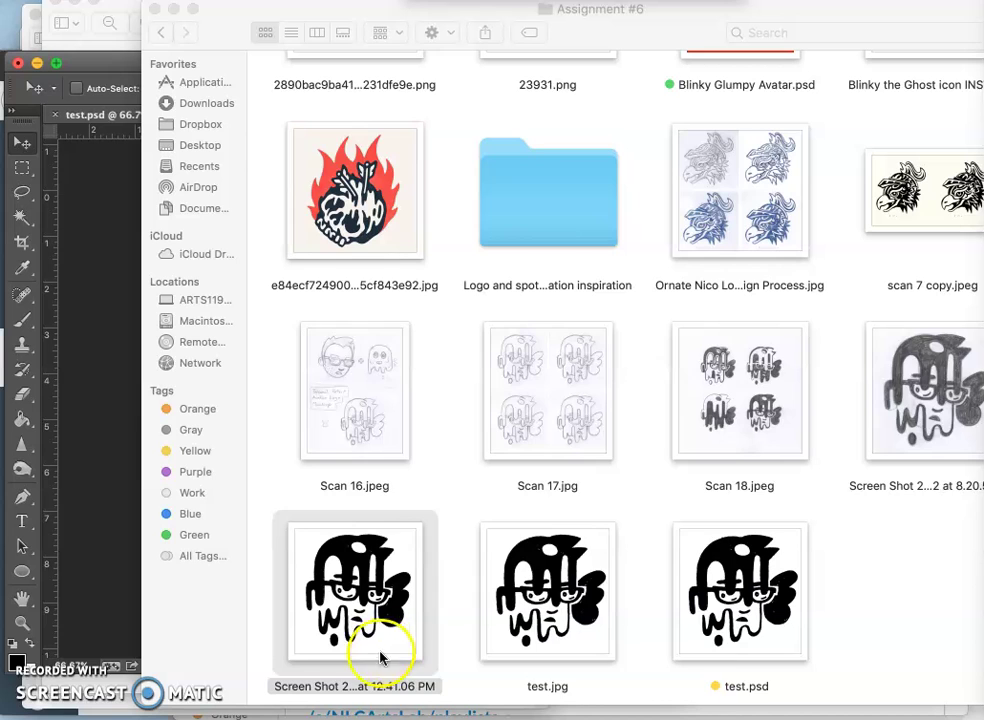
right_click(357, 675)
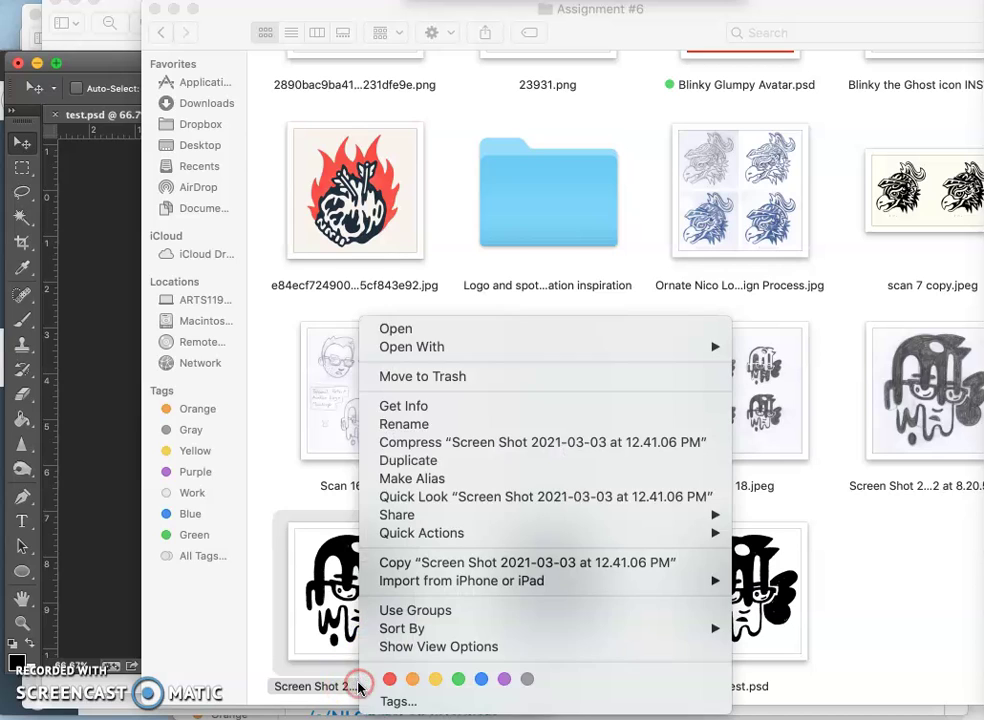
click(458, 679)
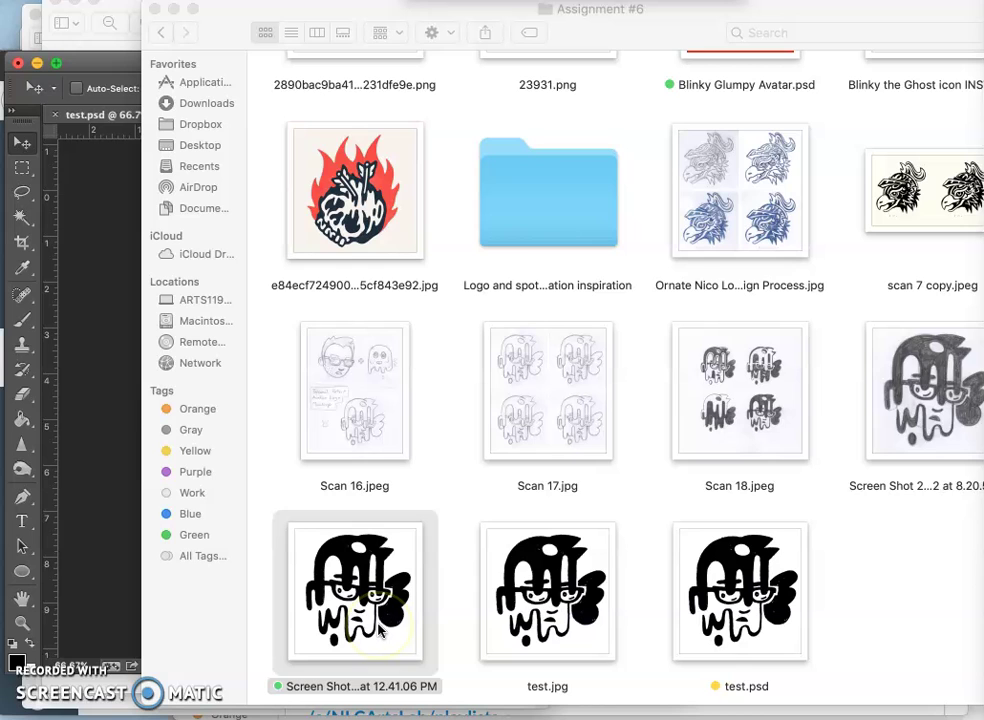
- Switch windows via Mission Control to bring the Assignment #6 folder to the front
click(103, 400)
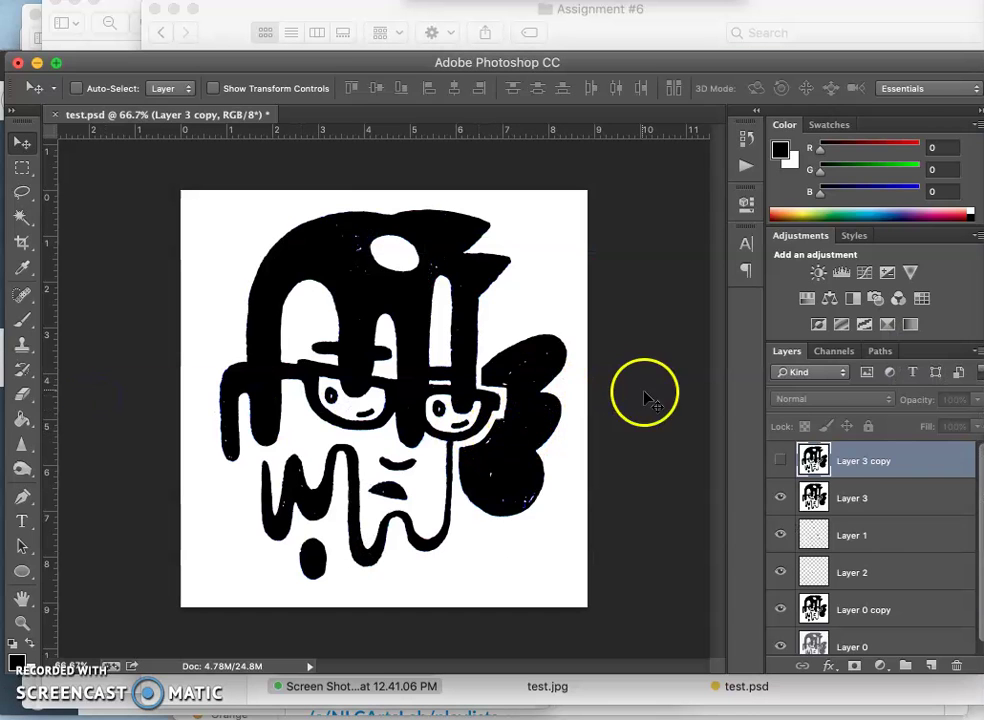
key(F11)
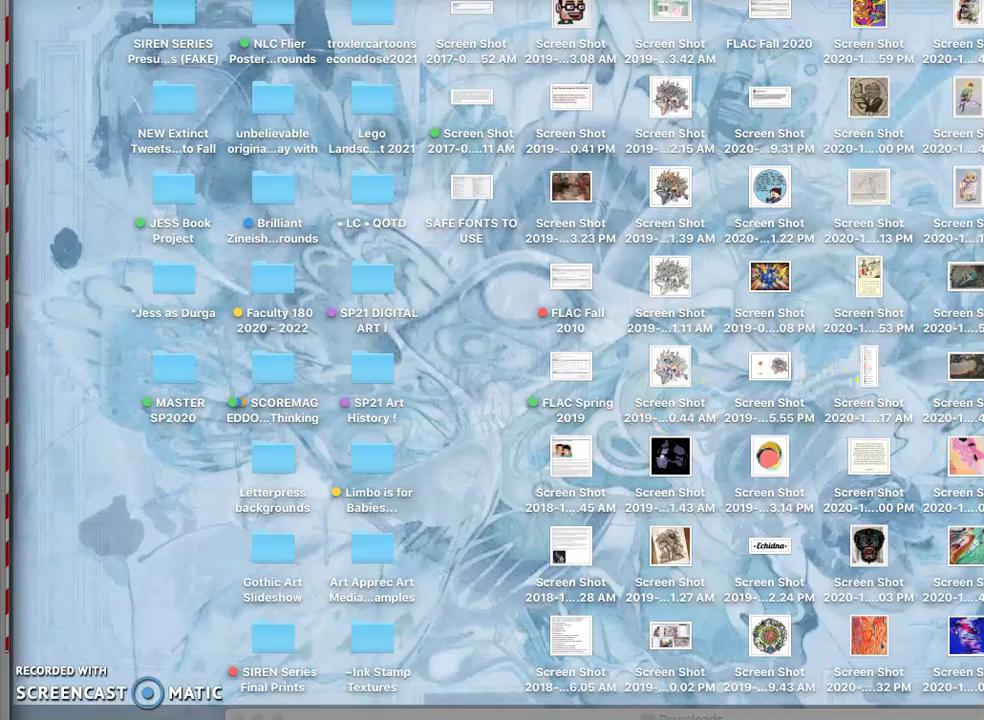
key(F11)
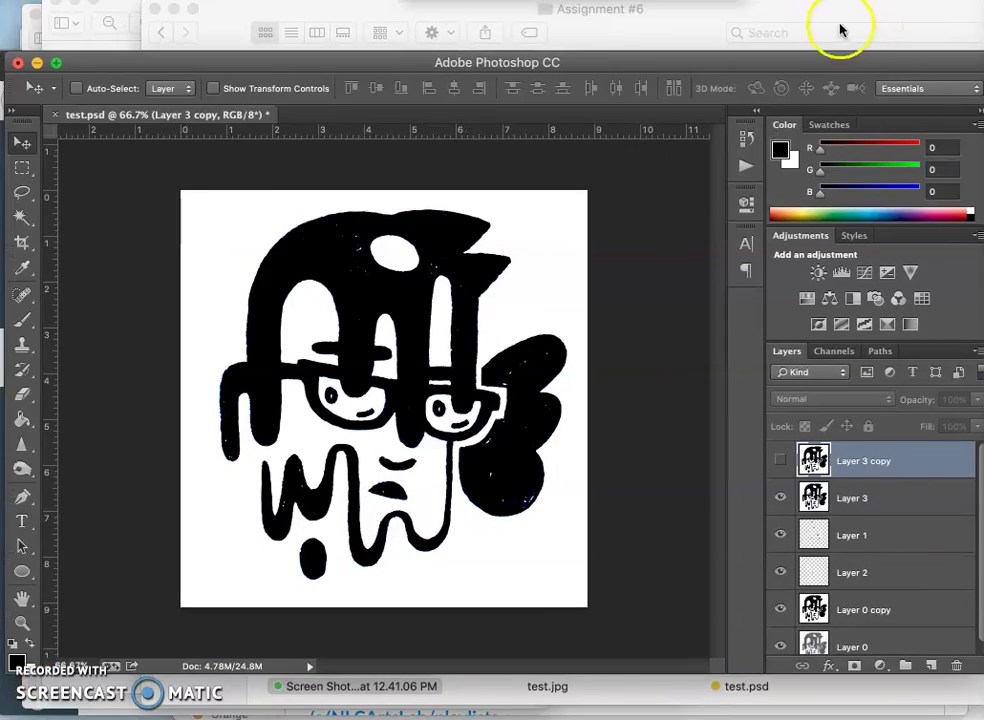
key(F11)
key(F11)
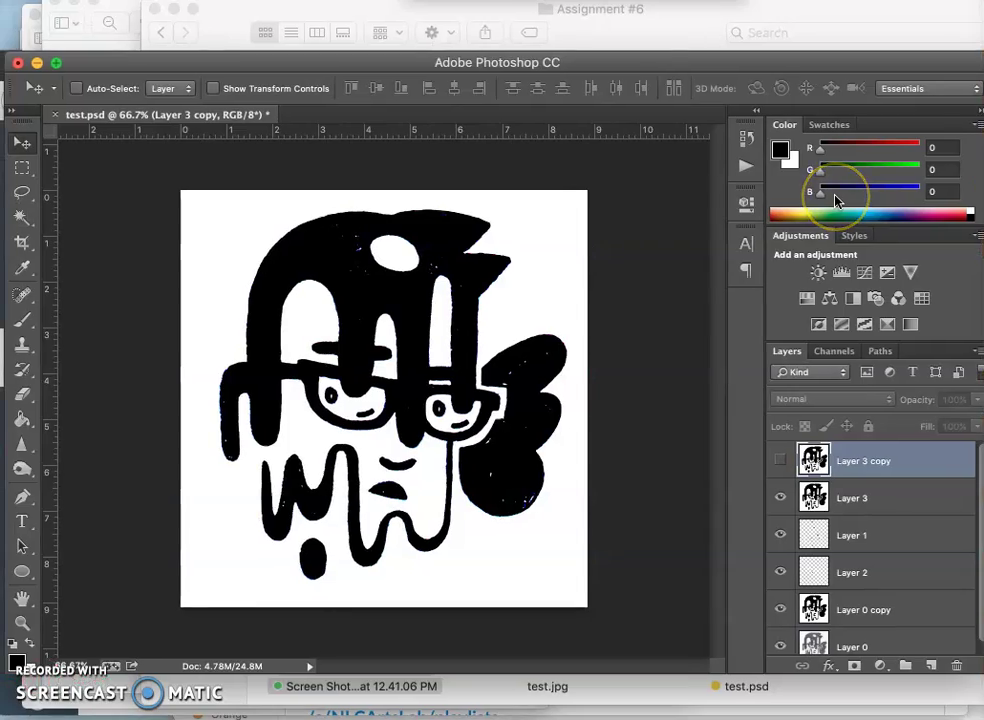
key(F3)
click(905, 538)
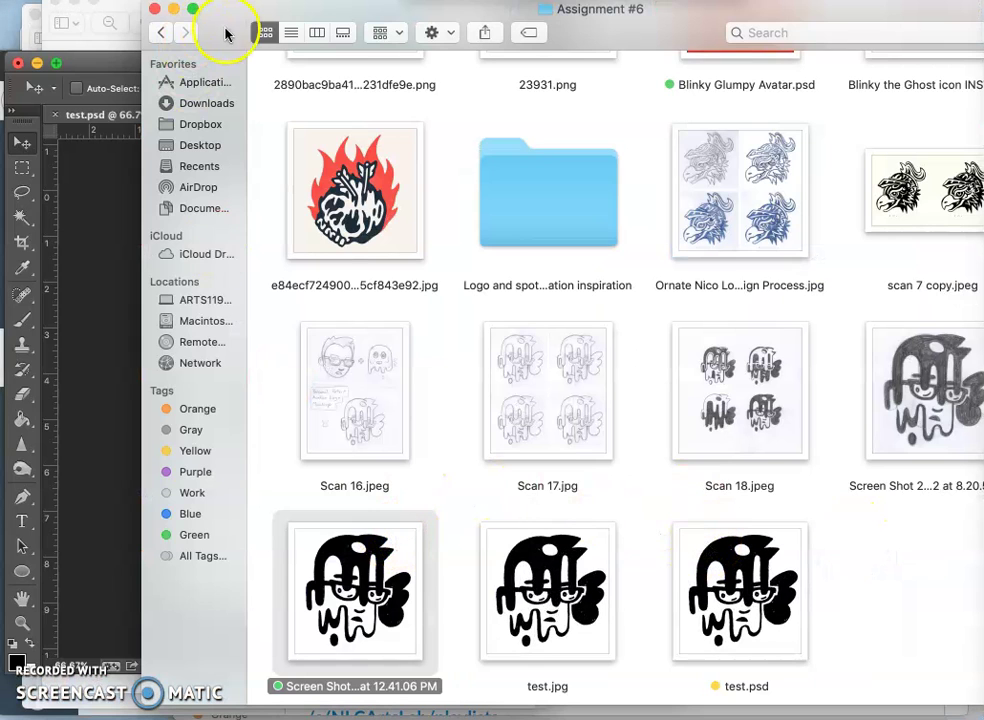
- Place the screenshot onto the test.psd canvas and scale it to about 141%
drag(257, 32, 538, 42)
drag(630, 621, 340, 507)
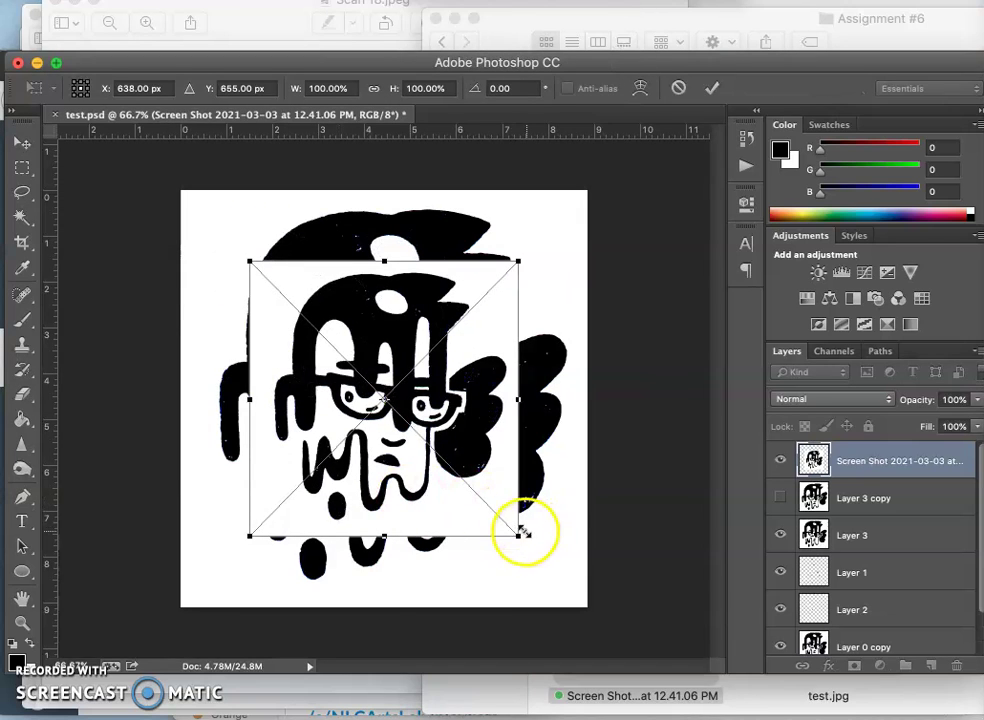
drag(520, 537, 584, 582)
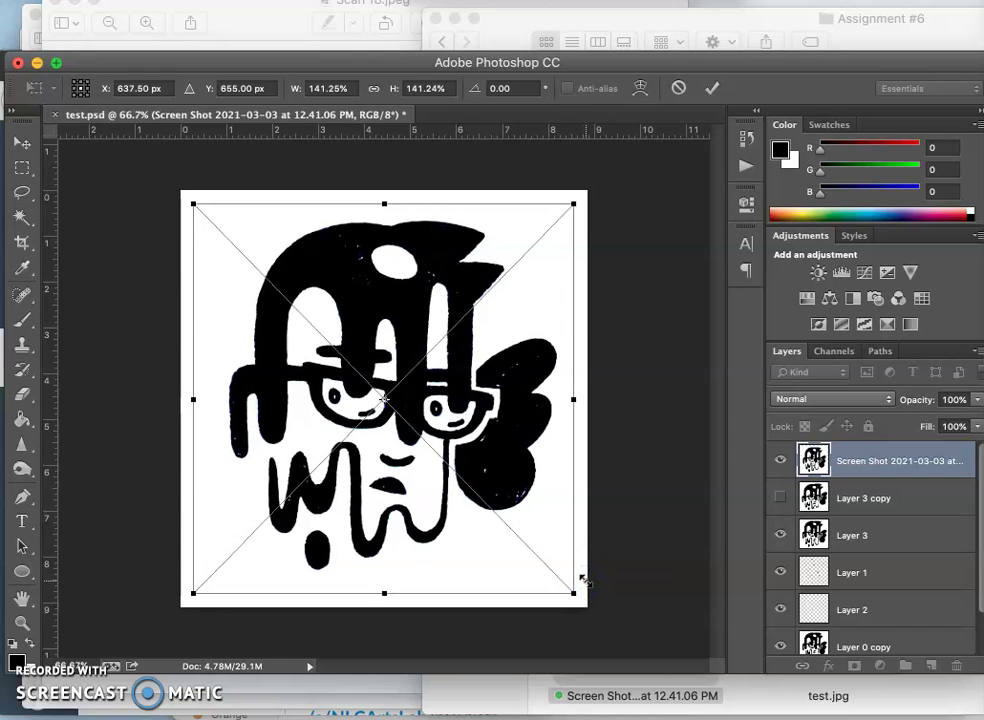
key(Return)
click(624, 552)
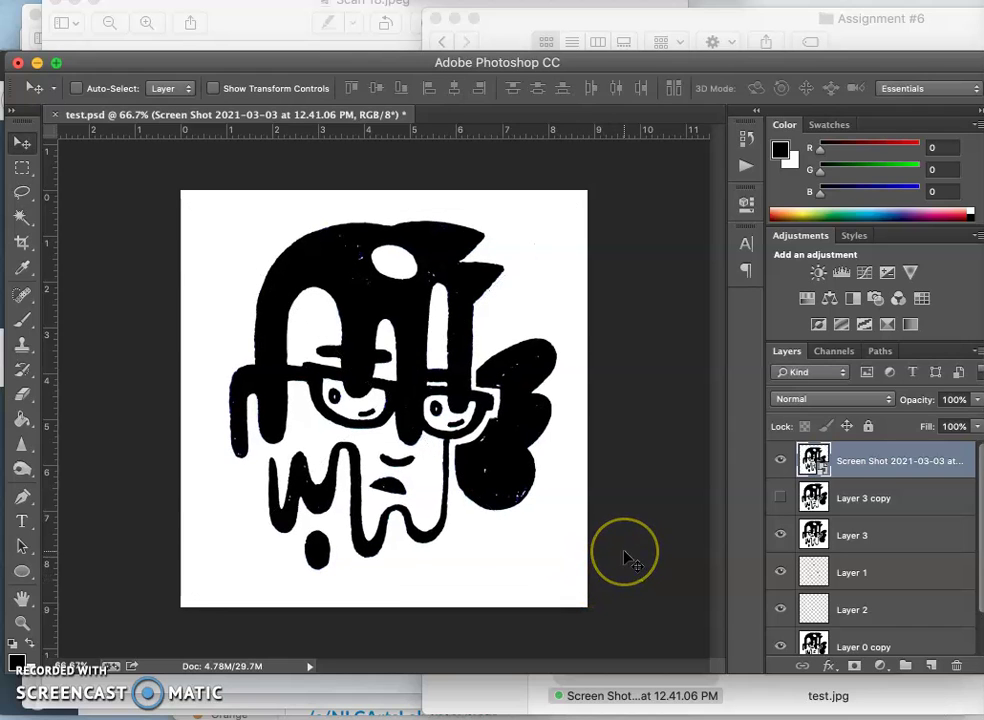
key(super+t)
click(519, 540)
- Switch the Free Transform to Skew and drag a vertical guide to the canvas centre
right_click(475, 540)
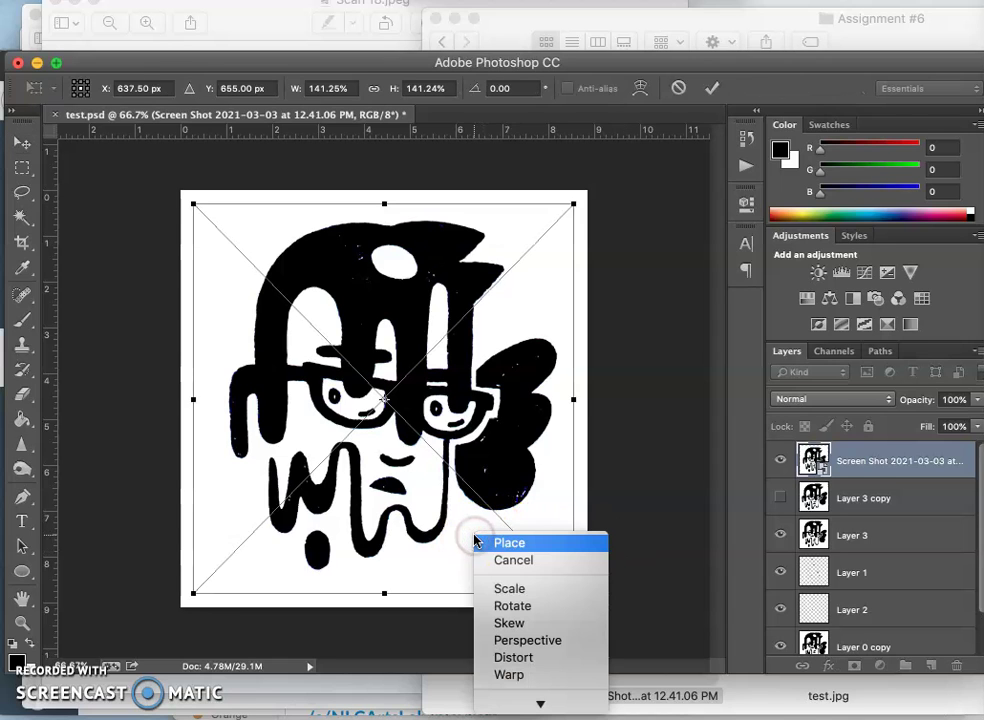
mouse_move(545, 700)
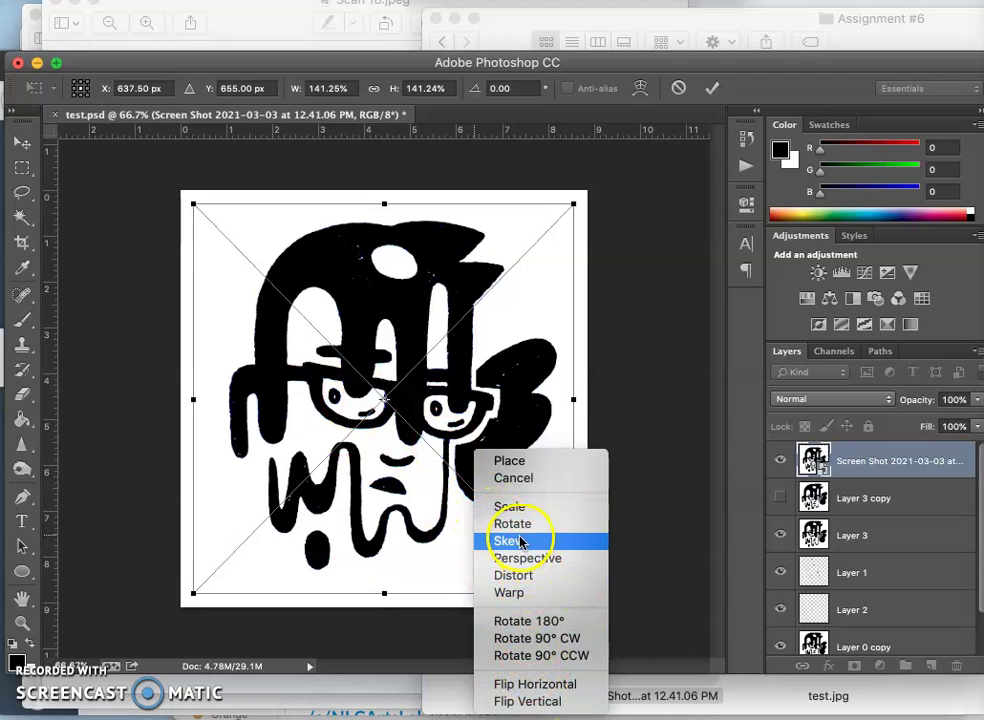
click(513, 576)
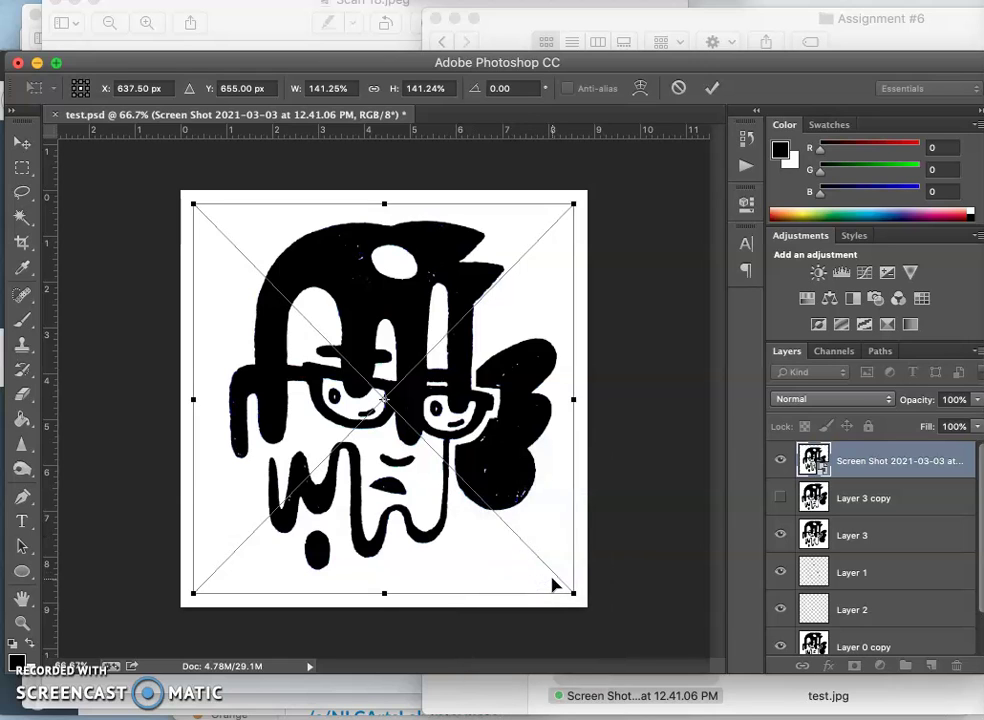
drag(48, 439, 443, 452)
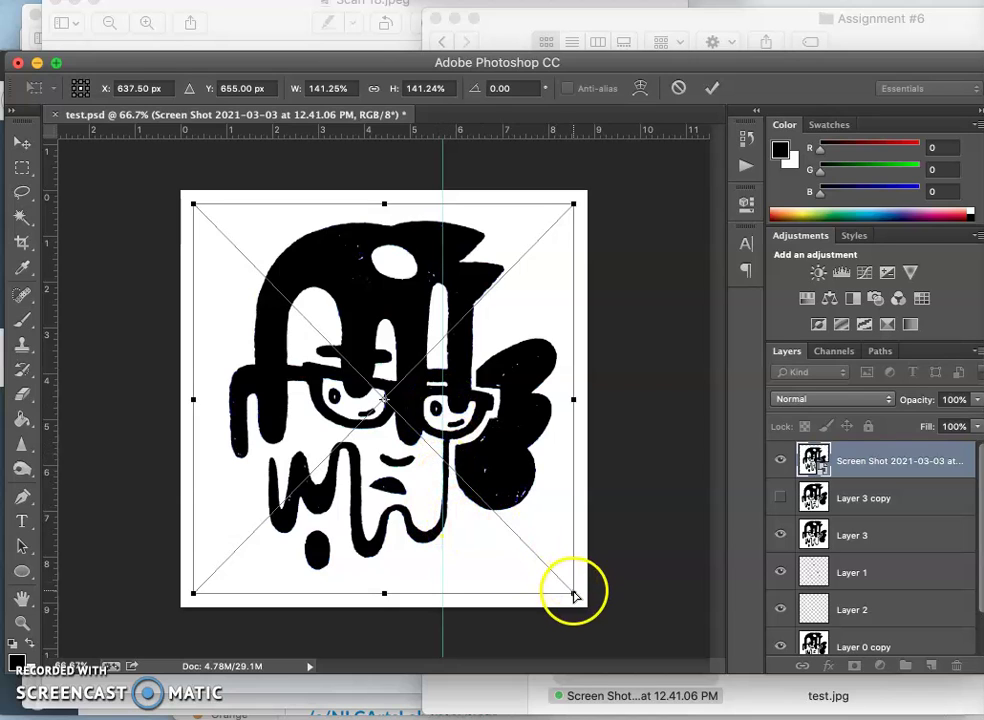
- Drag the bottom-right and top-left corners to straighten the ghost drawing against the guide
drag(573, 594, 578, 594)
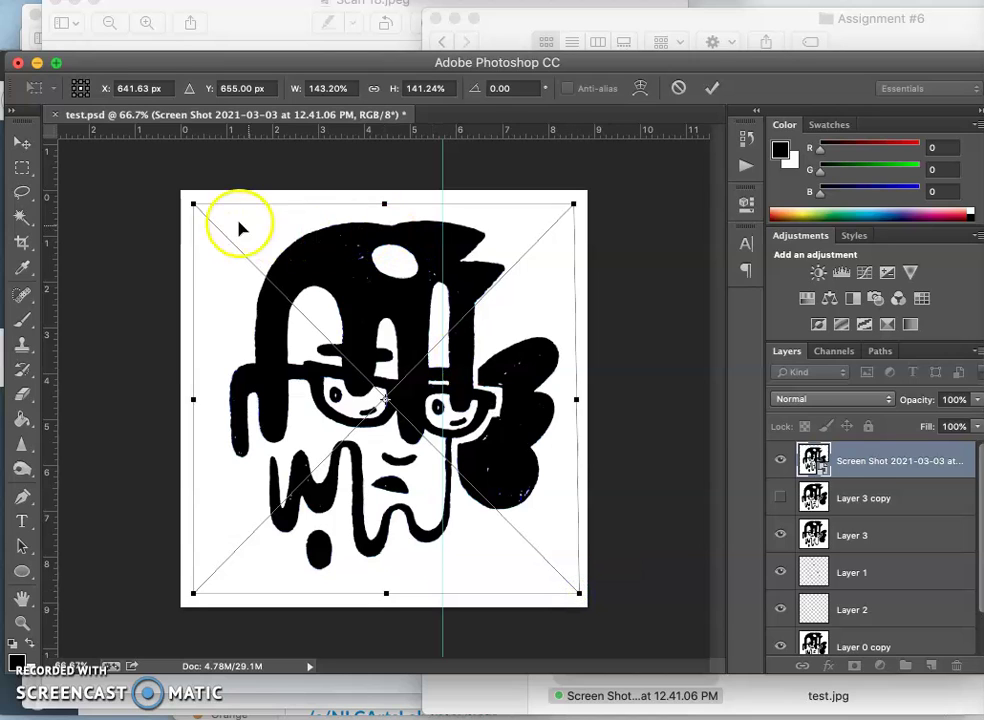
drag(192, 203, 185, 203)
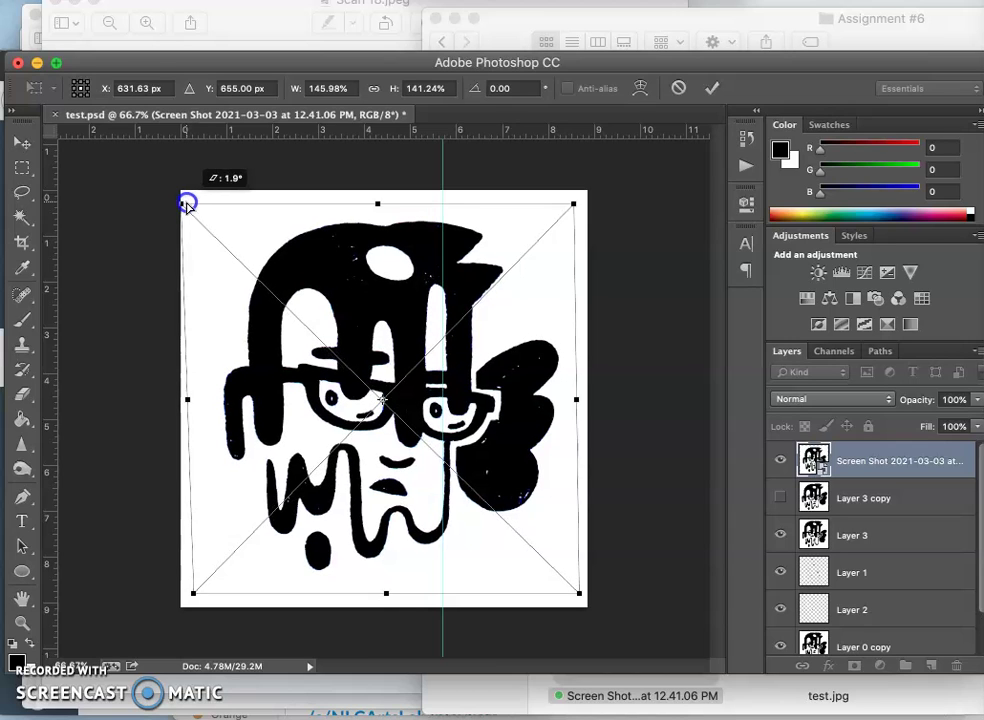
drag(186, 204, 186, 204)
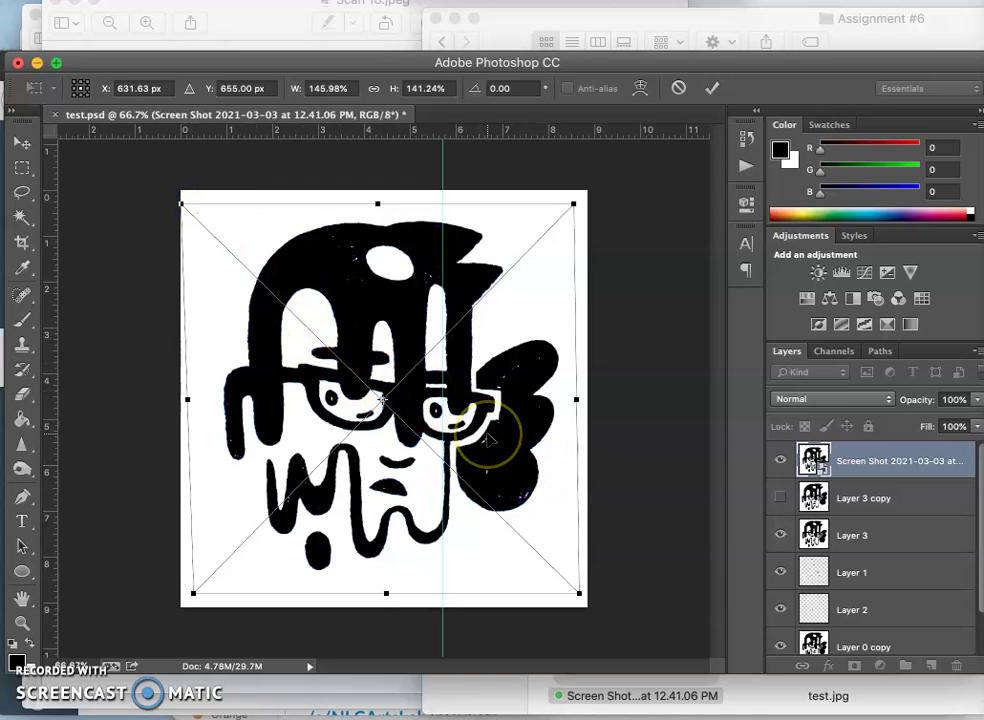
- Commit the skew, toggle the top layer on and off against the ghost below, and remove the guide
key(Return)
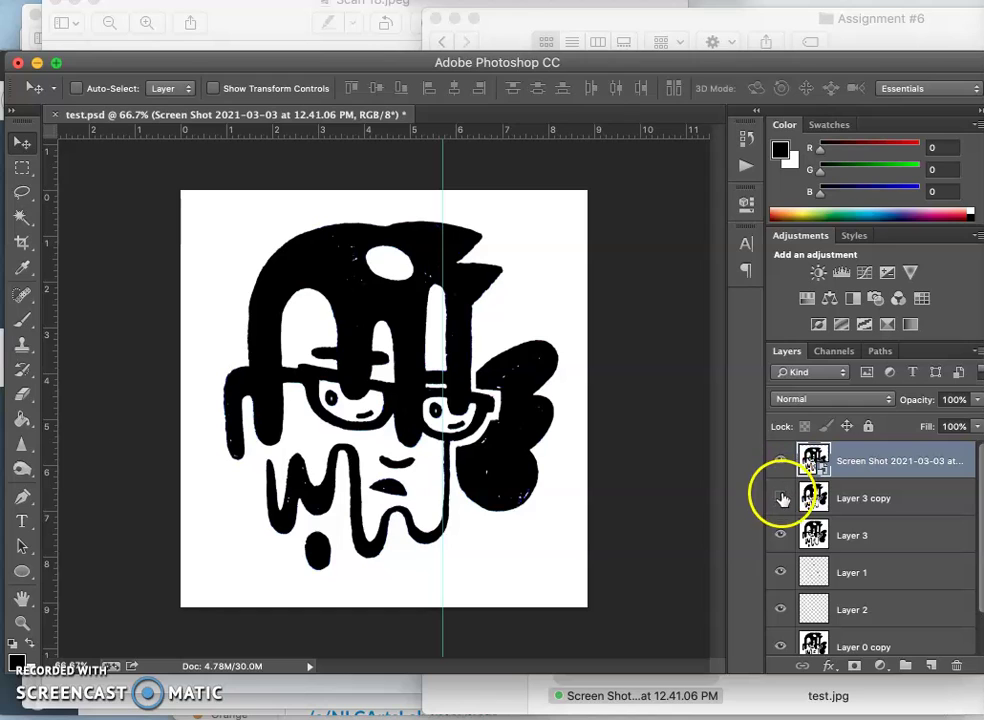
click(781, 463)
click(781, 463)
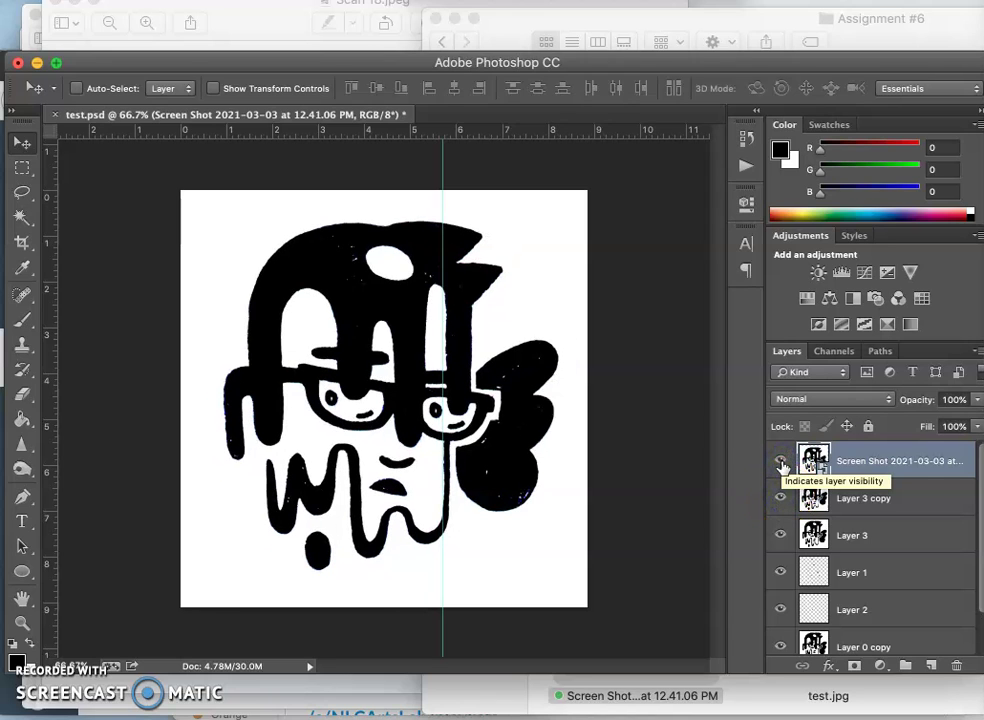
click(781, 463)
click(781, 464)
click(781, 463)
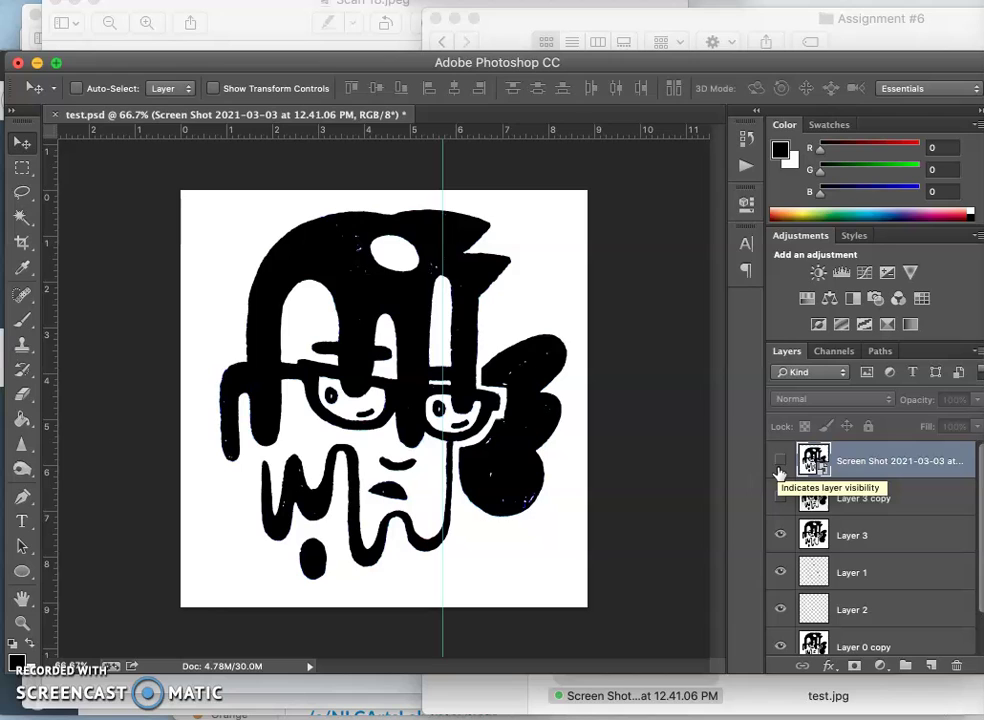
click(780, 463)
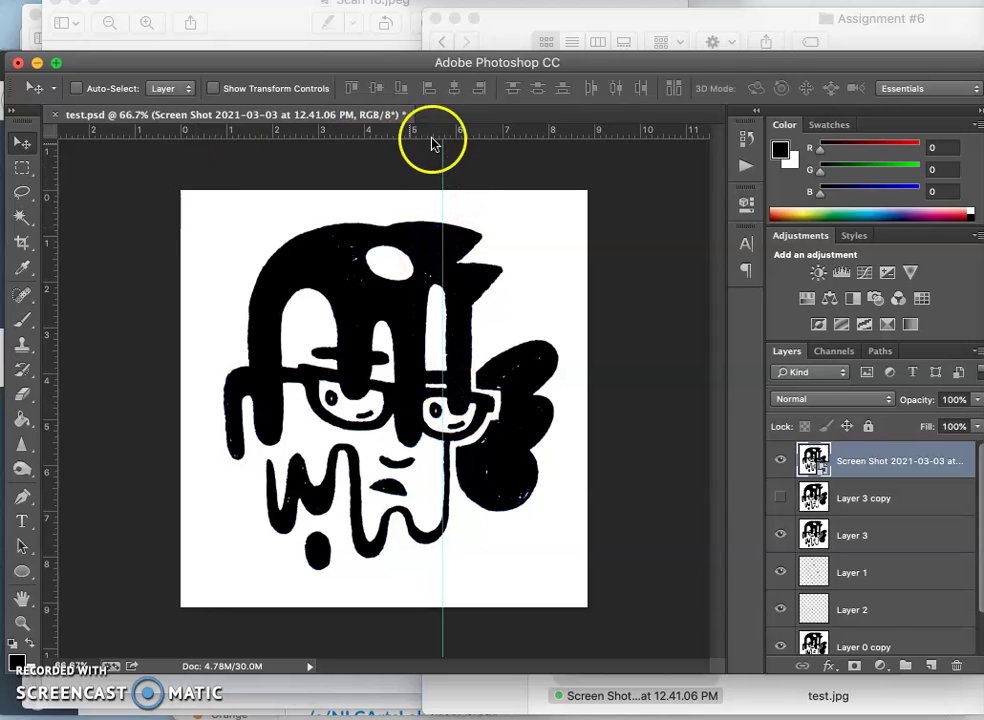
drag(440, 152, 48, 170)
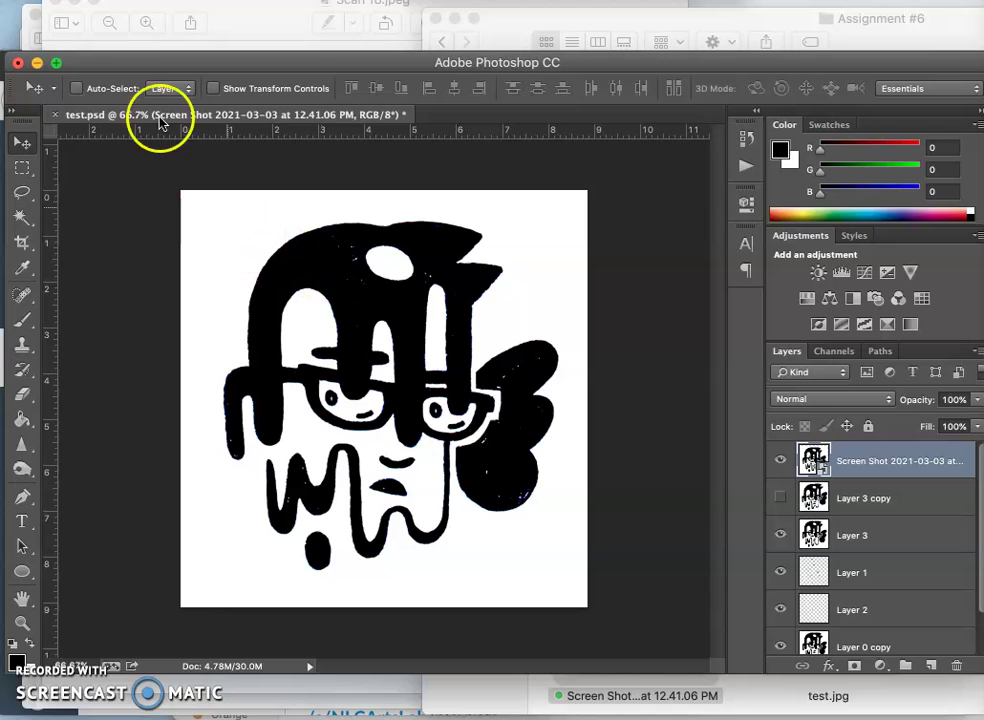
- Save test.psd, then start a Save As copy with SP21 in the file name
click(145, 1)
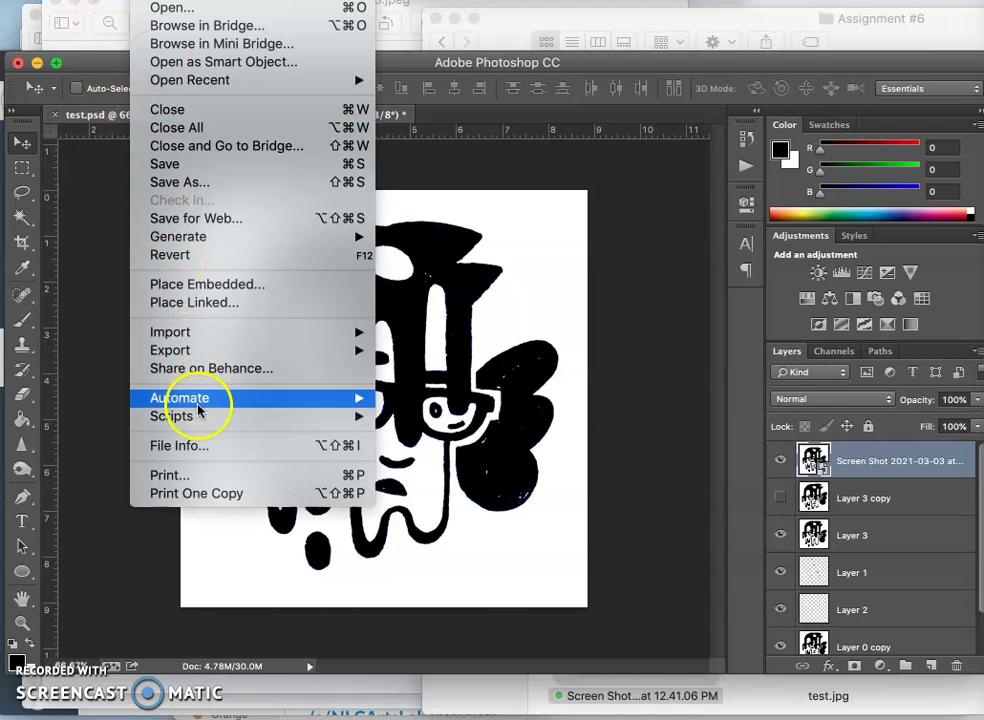
click(176, 161)
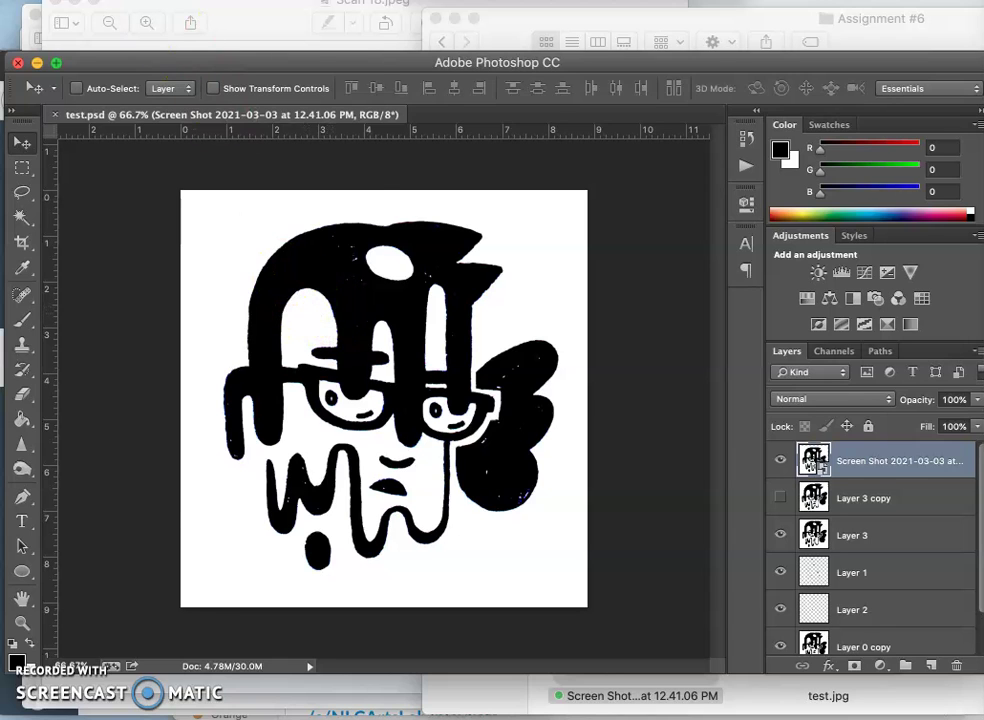
click(115, 1)
click(193, 185)
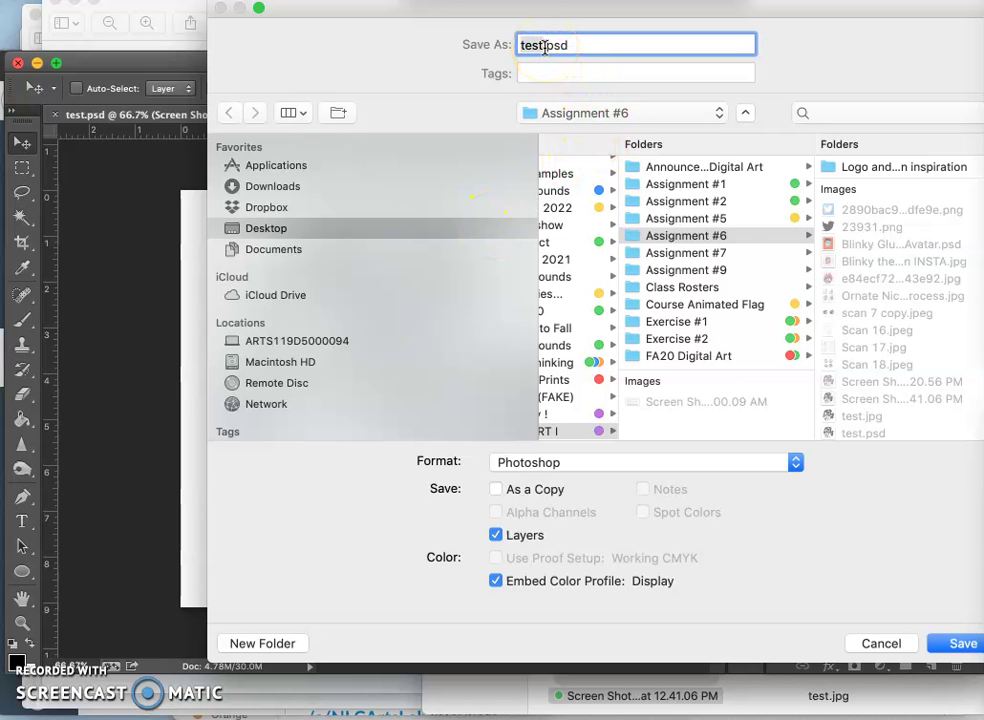
text(SP21 Karl Assign 6 Sketch)
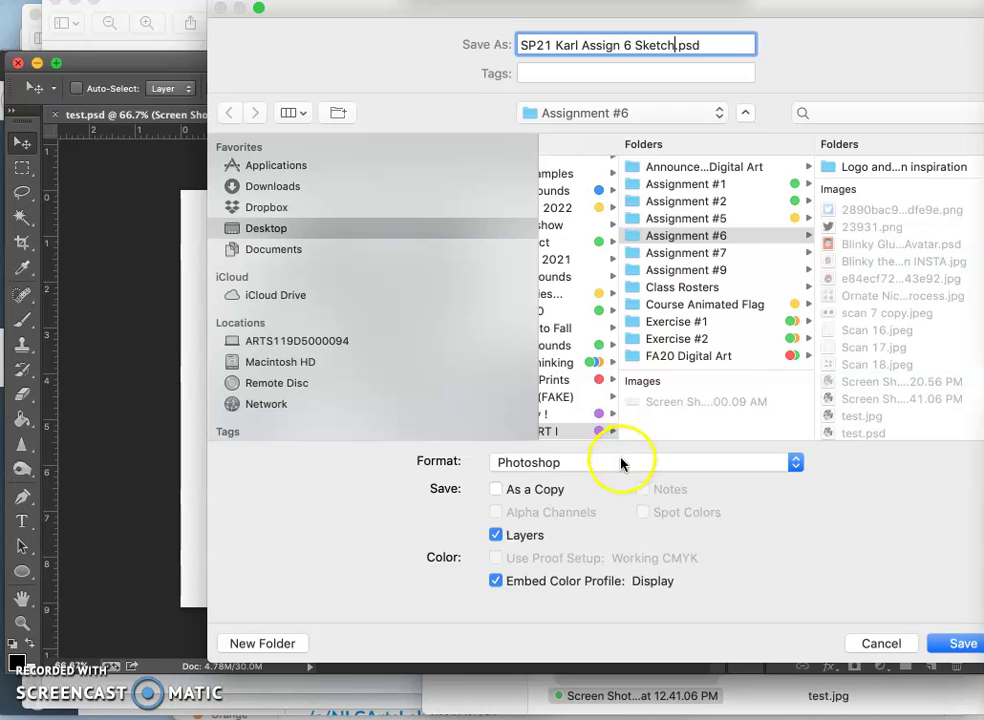
- Save the copy as a JPEG, accepting quality 12 progressive options
click(621, 463)
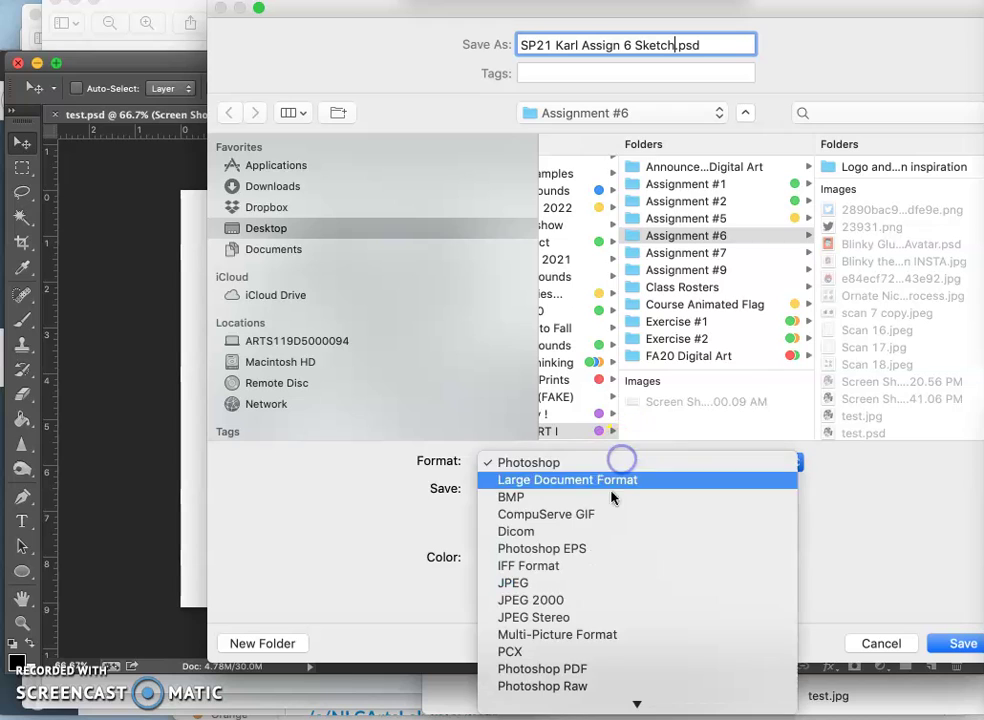
click(586, 583)
click(960, 650)
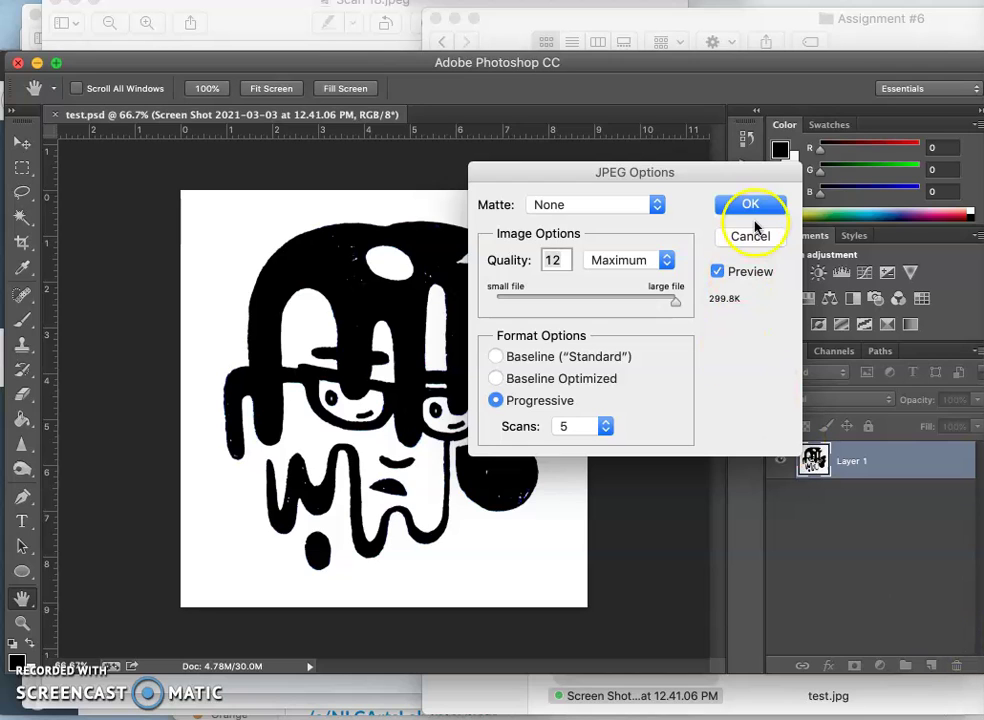
click(752, 206)
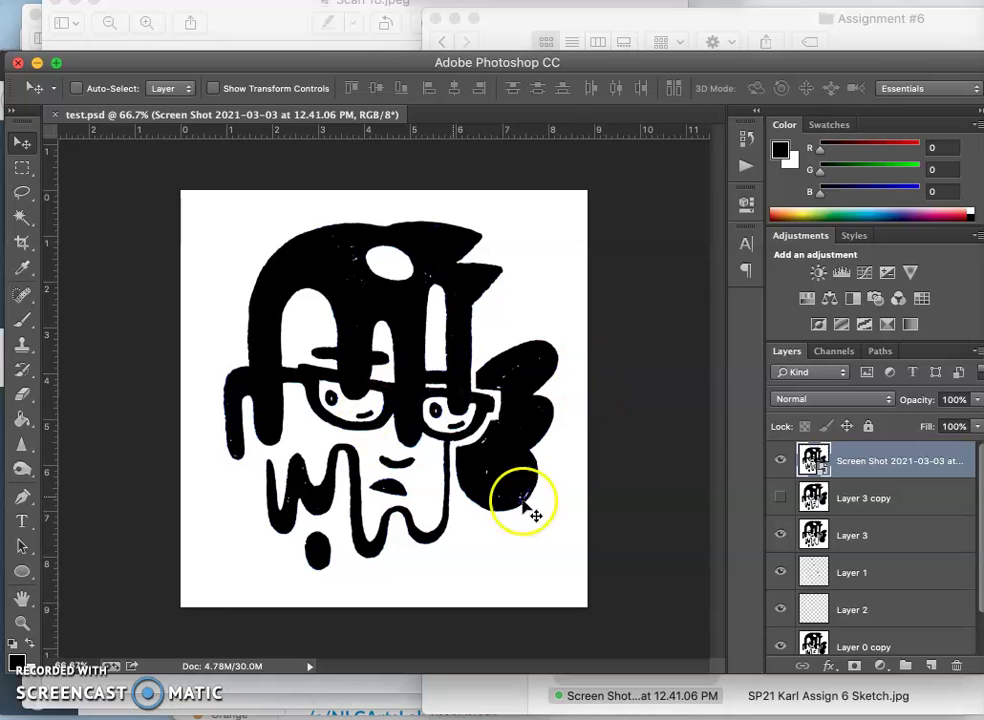
mouse_move(492, 512)
mouse_down()
mouse_move(487, 523)
mouse_move(496, 373)
mouse_move(455, 418)
mouse_move(462, 434)
mouse_move(468, 419)
mouse_move(493, 437)
mouse_move(486, 423)
mouse_move(505, 352)
mouse_move(496, 424)
mouse_up()
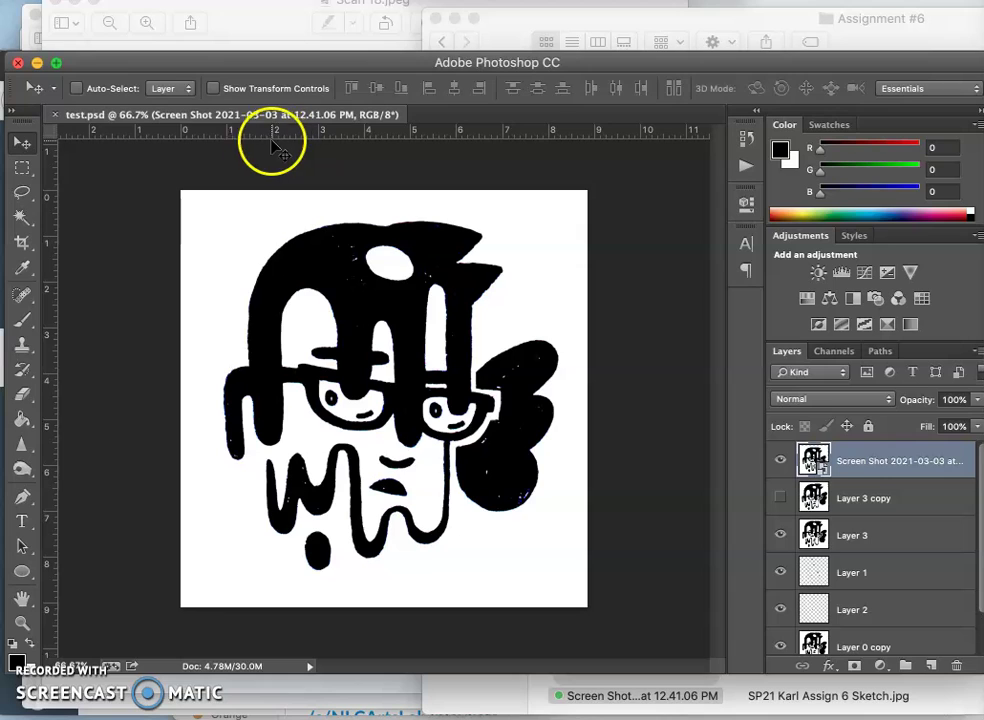
- Close Photoshop and move the Assignment #6 folder window further left
click(55, 115)
click(15, 61)
click(318, 148)
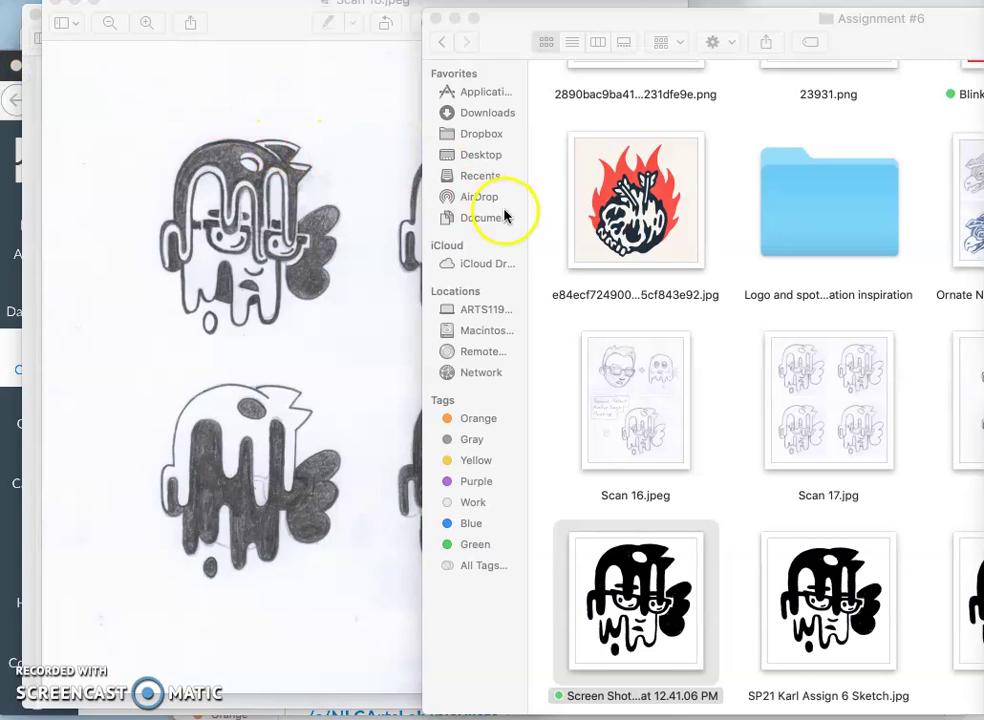
click(542, 228)
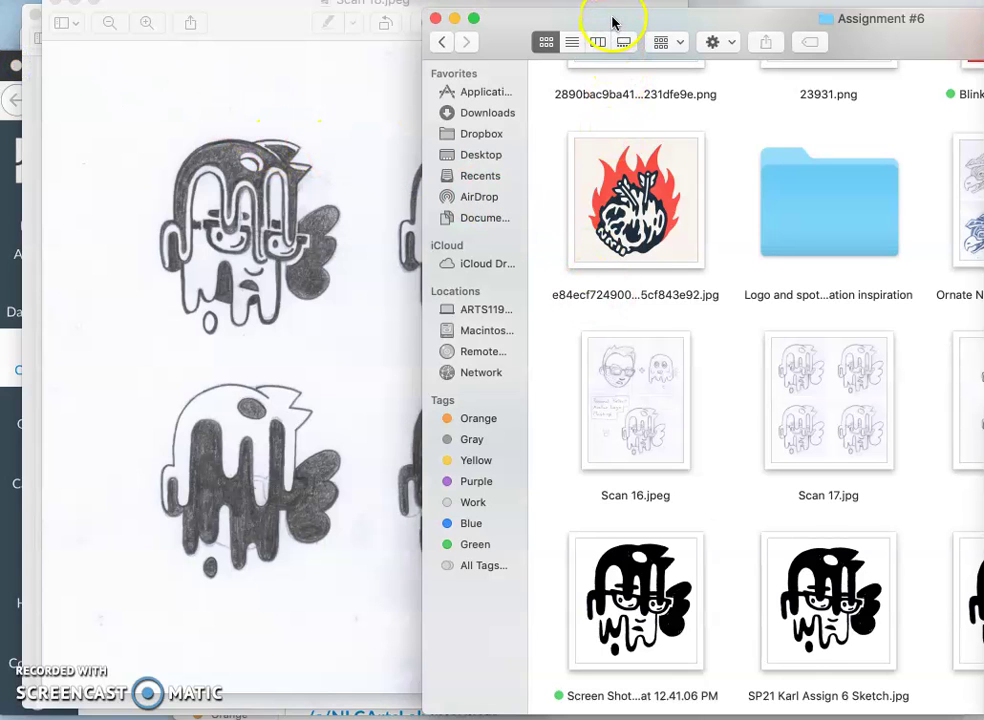
drag(613, 18, 553, 23)
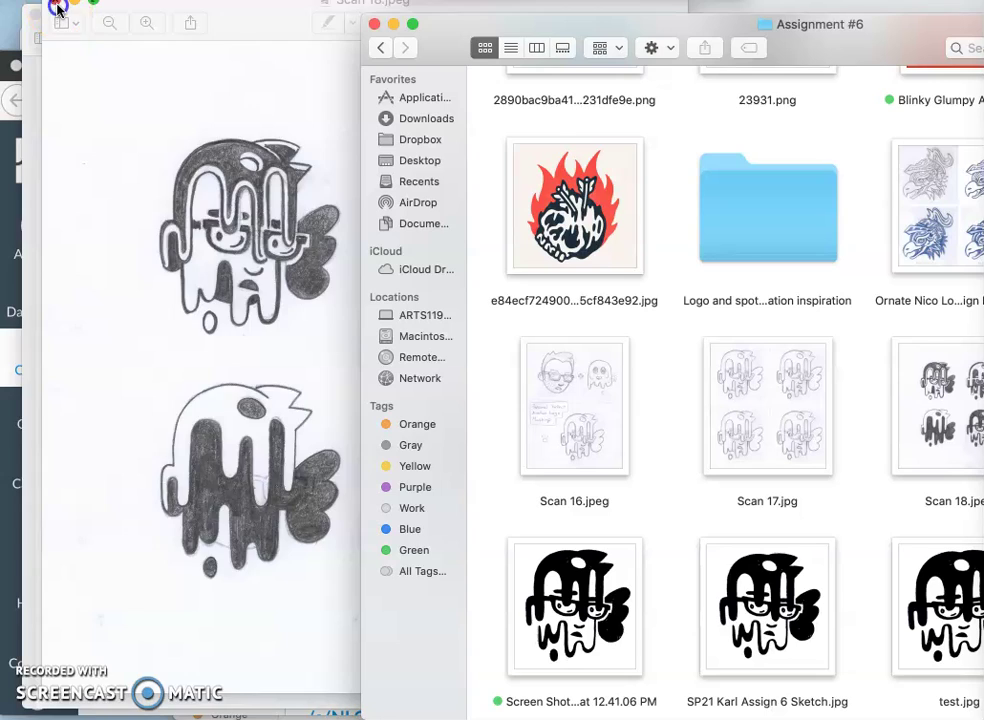
- Close the Scan 18 and Scan 16 previews and bring the Canvas page forward
click(57, 9)
click(35, 16)
click(213, 166)
- Open the discussion's Vectr.com link in a new tab and switch to the Vectr login page
scroll(536, 309, down, 3)
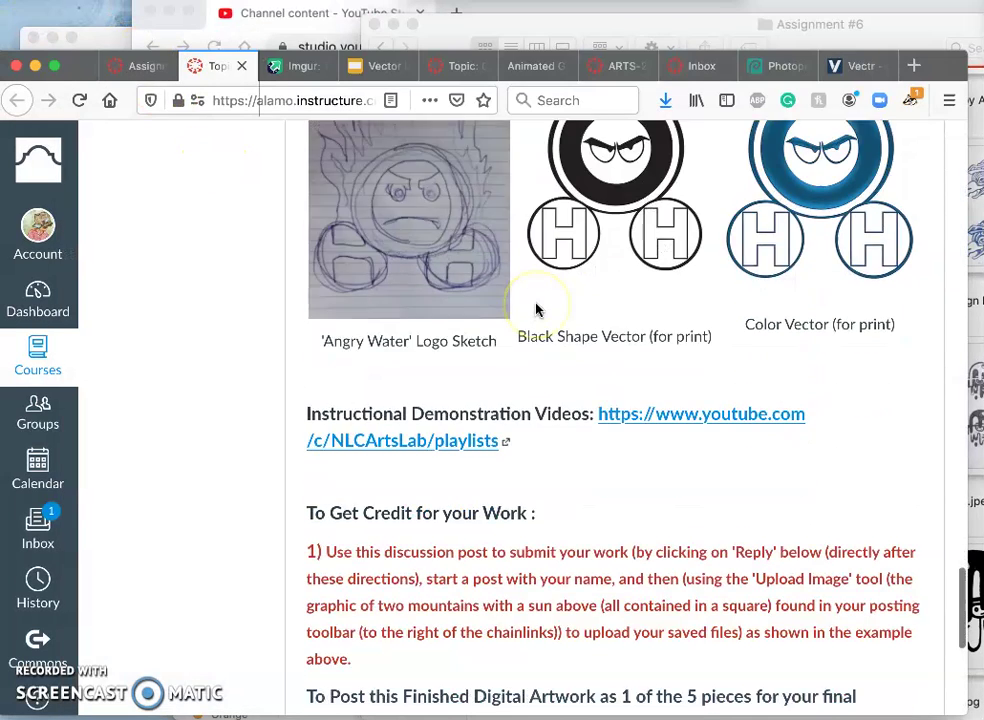
scroll(536, 309, up, 15)
scroll(536, 309, up, 6)
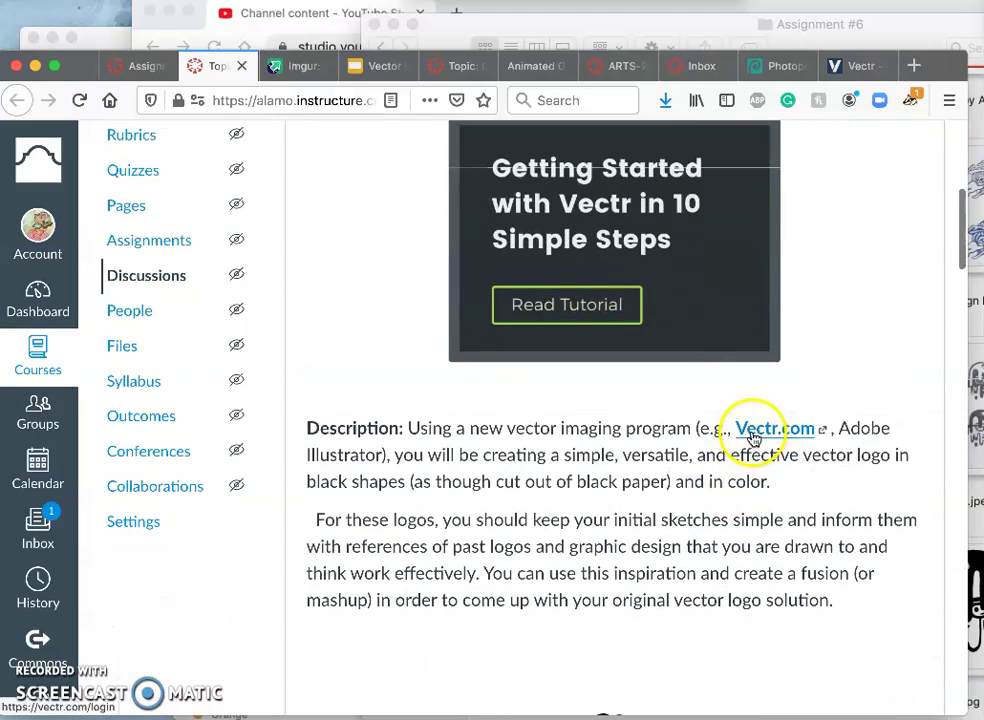
right_click(755, 441)
click(784, 439)
scroll(643, 418, up, 5)
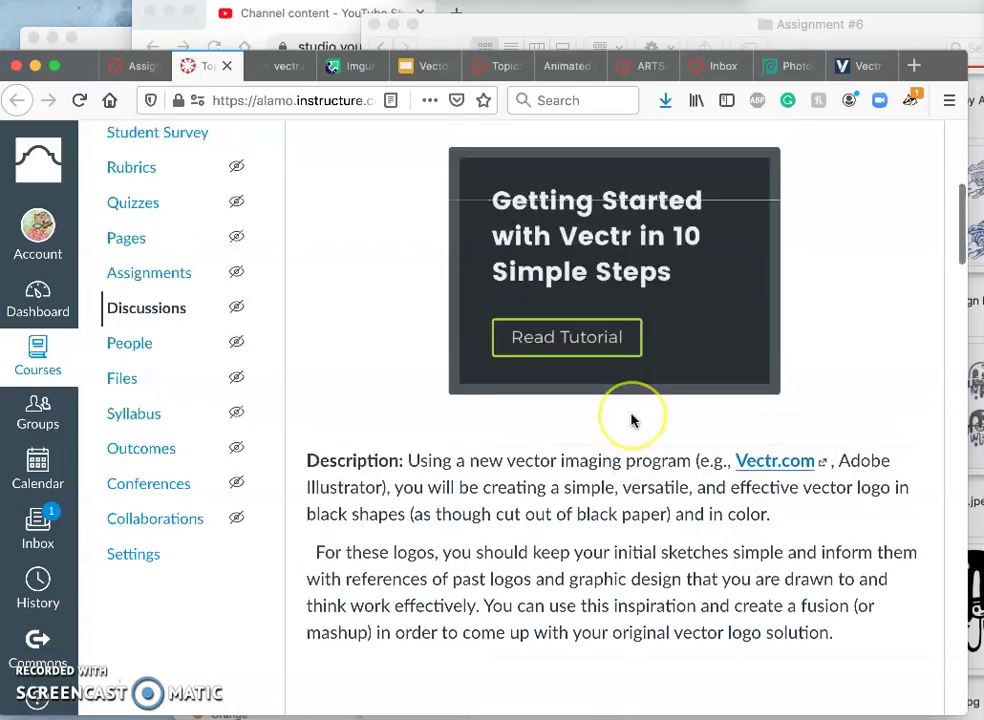
scroll(632, 418, down, 8)
scroll(632, 420, down, 15)
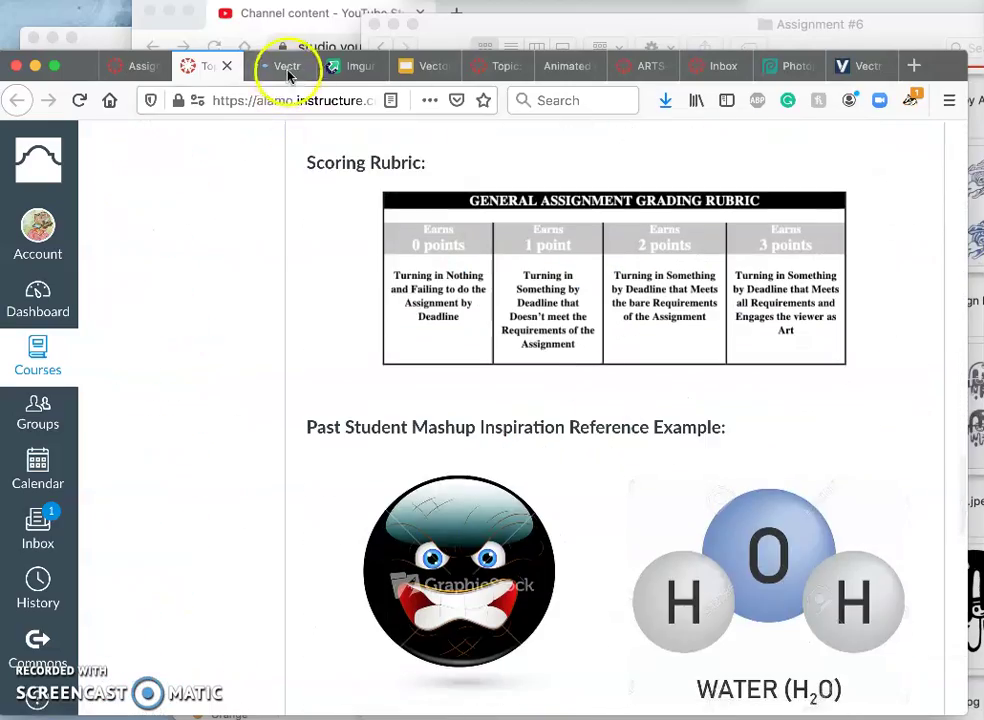
click(287, 68)
click(451, 291)
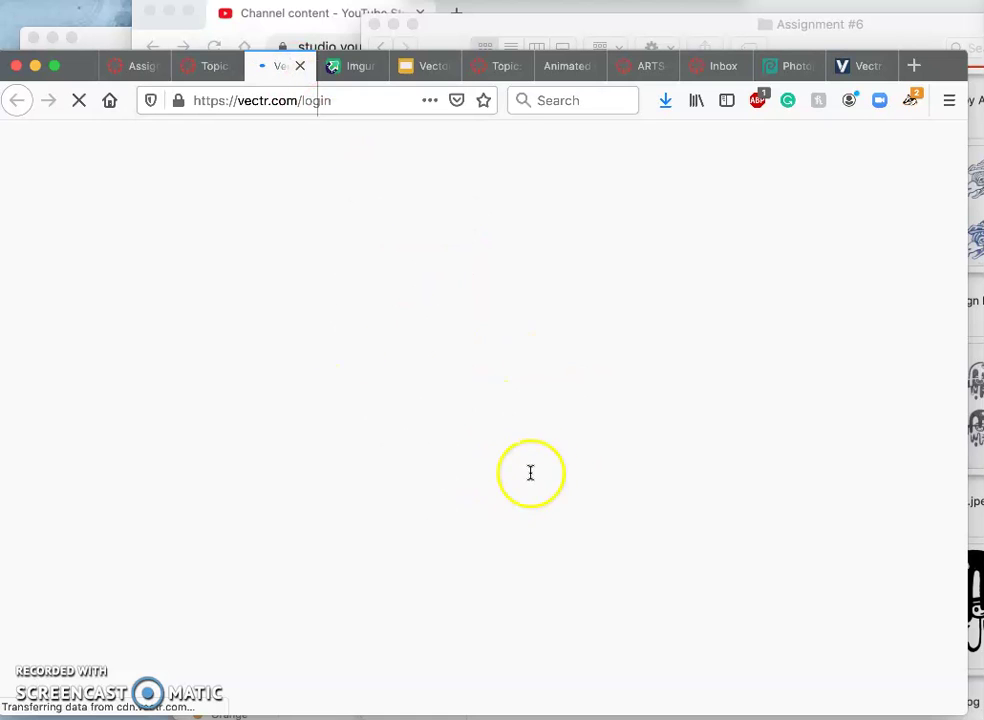